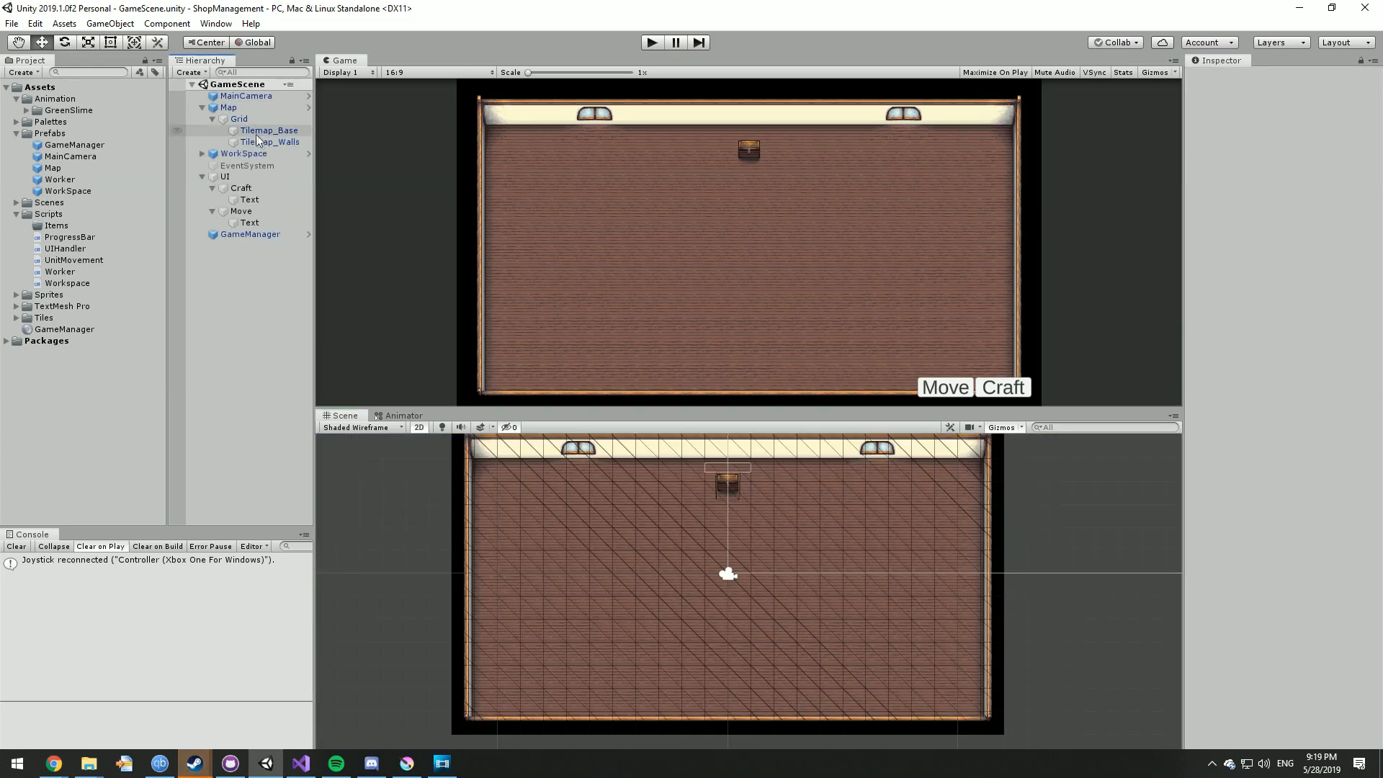
Step: Import the bow icons bow_01a through bow_03c from the 48x48 icon folder into the project's Sprites folder
key(ctrl+p)
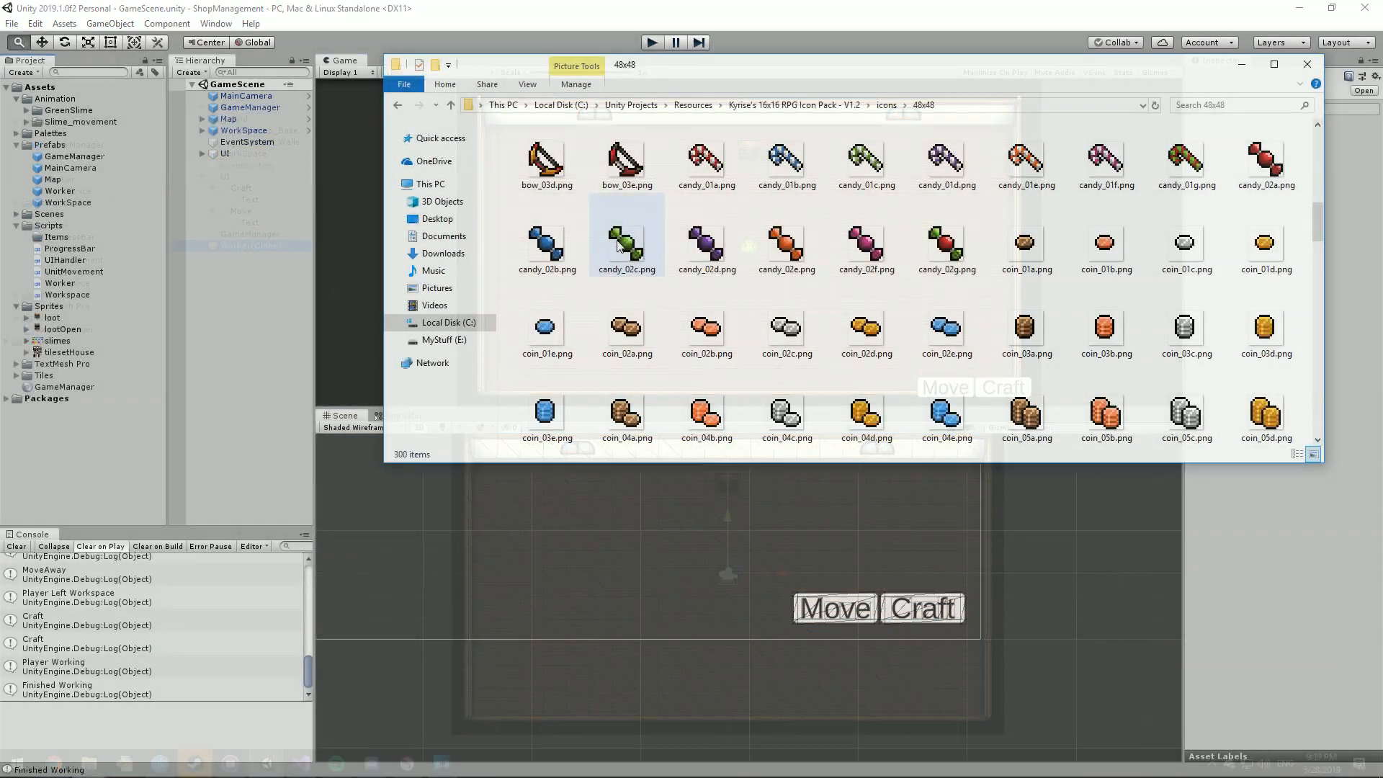
scroll(1102, 133, up, 2)
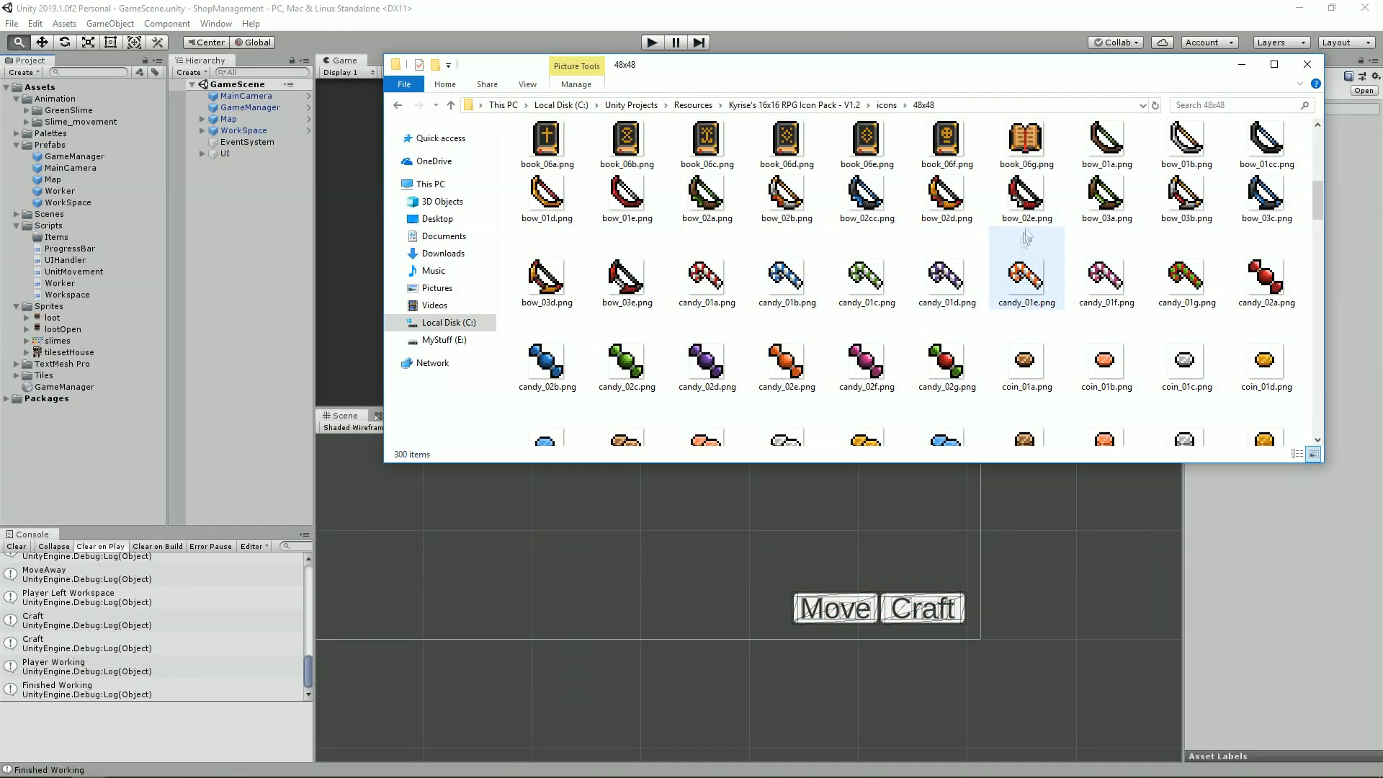
shift+click(1115, 152)
drag(1115, 152, 61, 310)
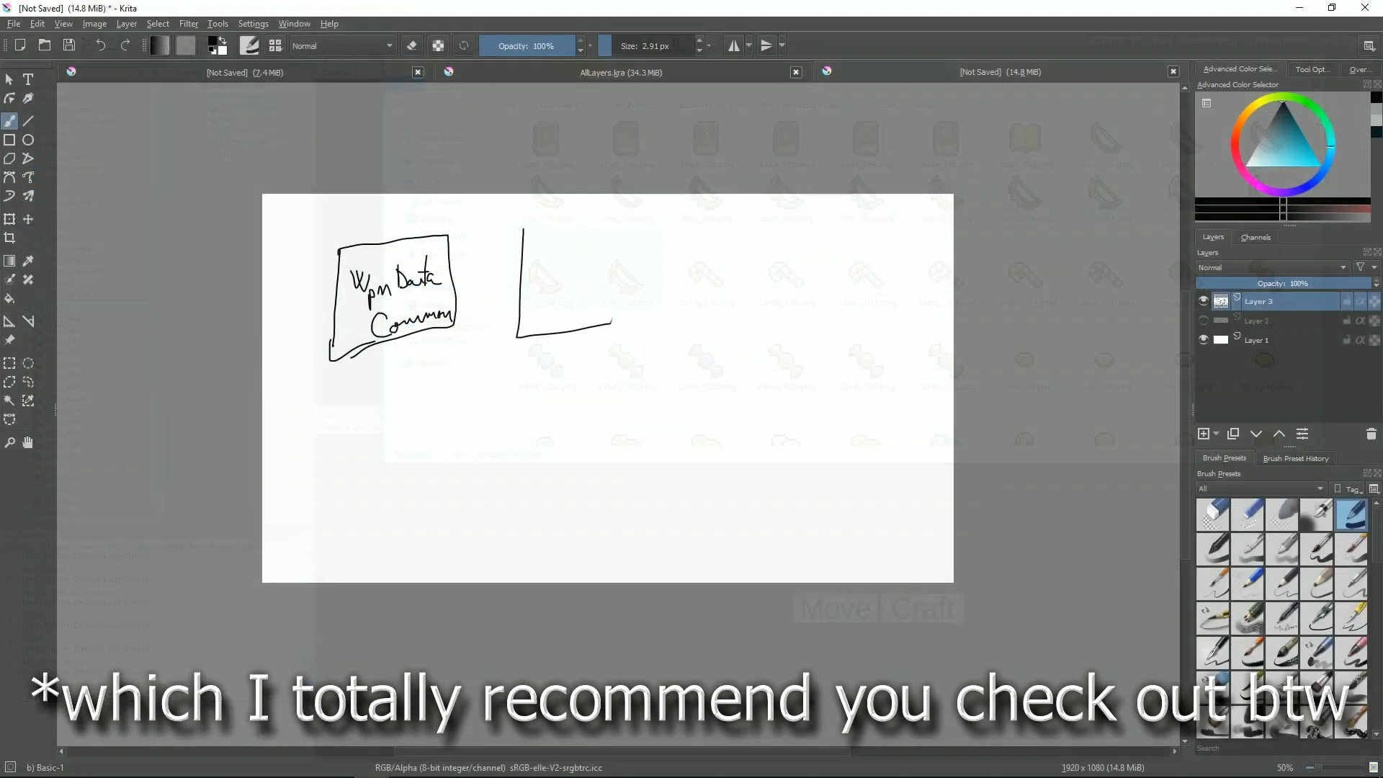
Step: Switch to Krita, letter the second box "Wpn Data Rare" and add a row of dots beside it for further entries
drag(528, 264, 541, 262)
drag(545, 258, 555, 290)
drag(562, 279, 576, 268)
mouse_move(581, 280)
mouse_down()
mouse_move(593, 259)
mouse_move(613, 268)
mouse_up()
click(683, 304)
click(704, 304)
click(774, 297)
Step: Draw lines from the weapon data boxes and the dots to one large box below, and start lettering inside it
drag(441, 349, 513, 398)
drag(548, 342, 520, 397)
drag(701, 326, 576, 394)
drag(778, 322, 596, 395)
mouse_move(468, 565)
mouse_down()
mouse_move(622, 439)
mouse_move(469, 565)
mouse_up()
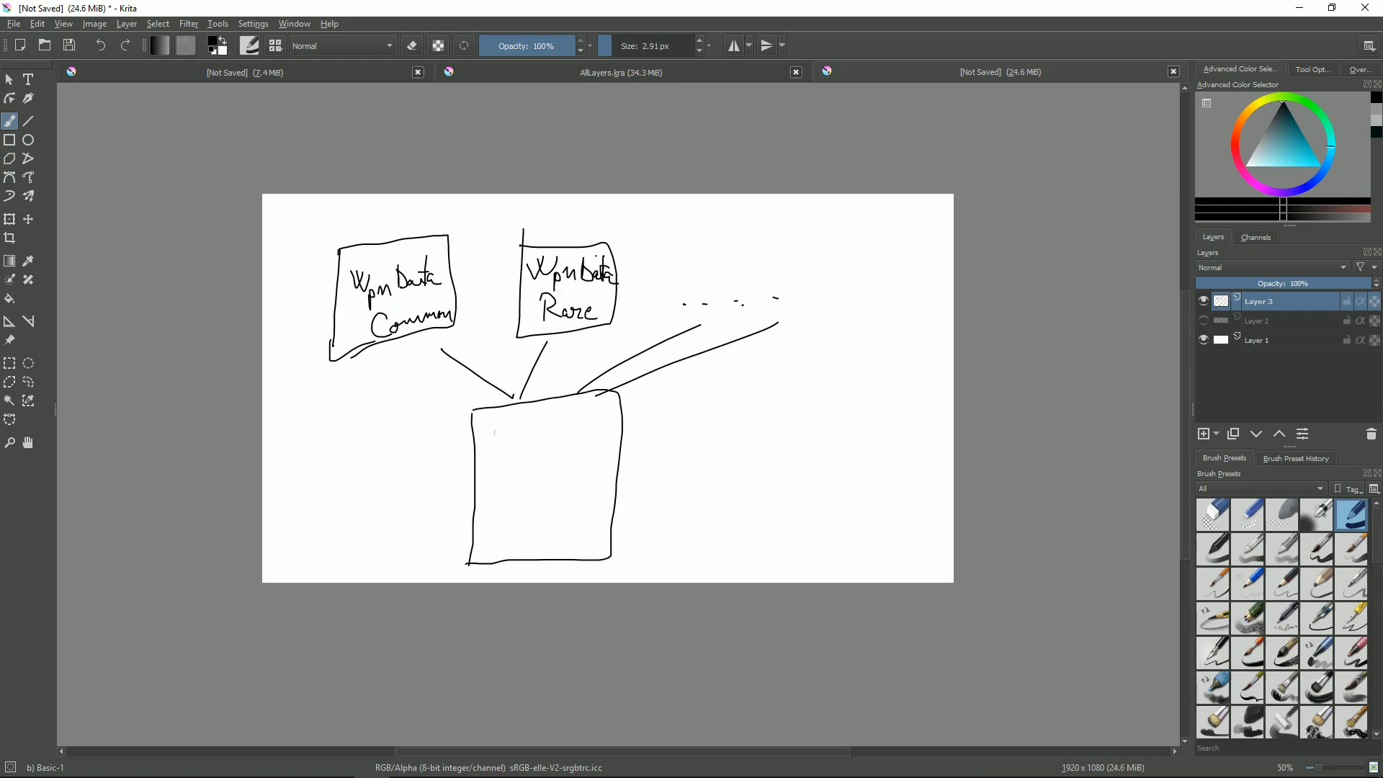
drag(494, 423, 509, 437)
drag(511, 432, 515, 449)
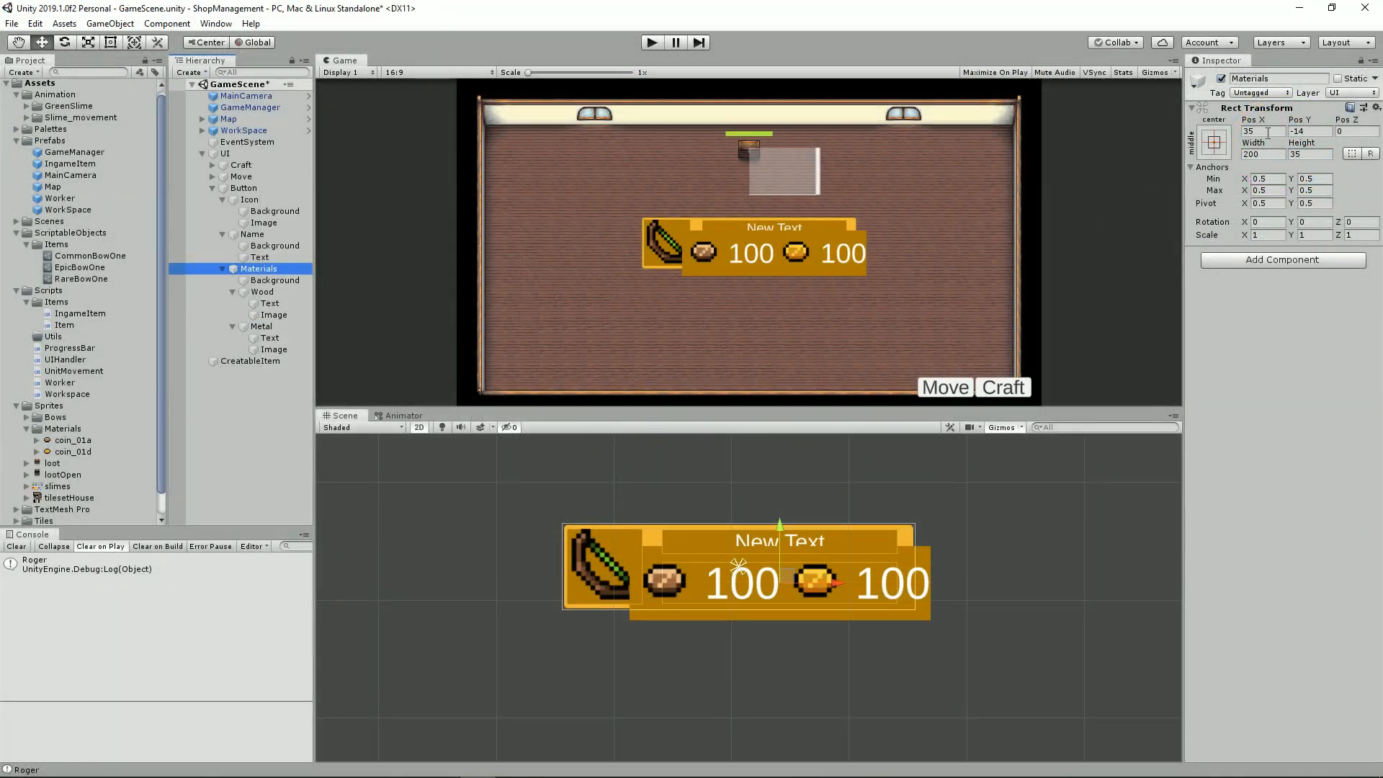
Step: Switch to Unity and scale the button's Materials object to 0.78 in X and 0.55 in Y
click(1266, 235)
text(0.3)
key(BackSpace)
text(8)
key(BackSpace)
text(78)
key(Tab)
text(0.55)
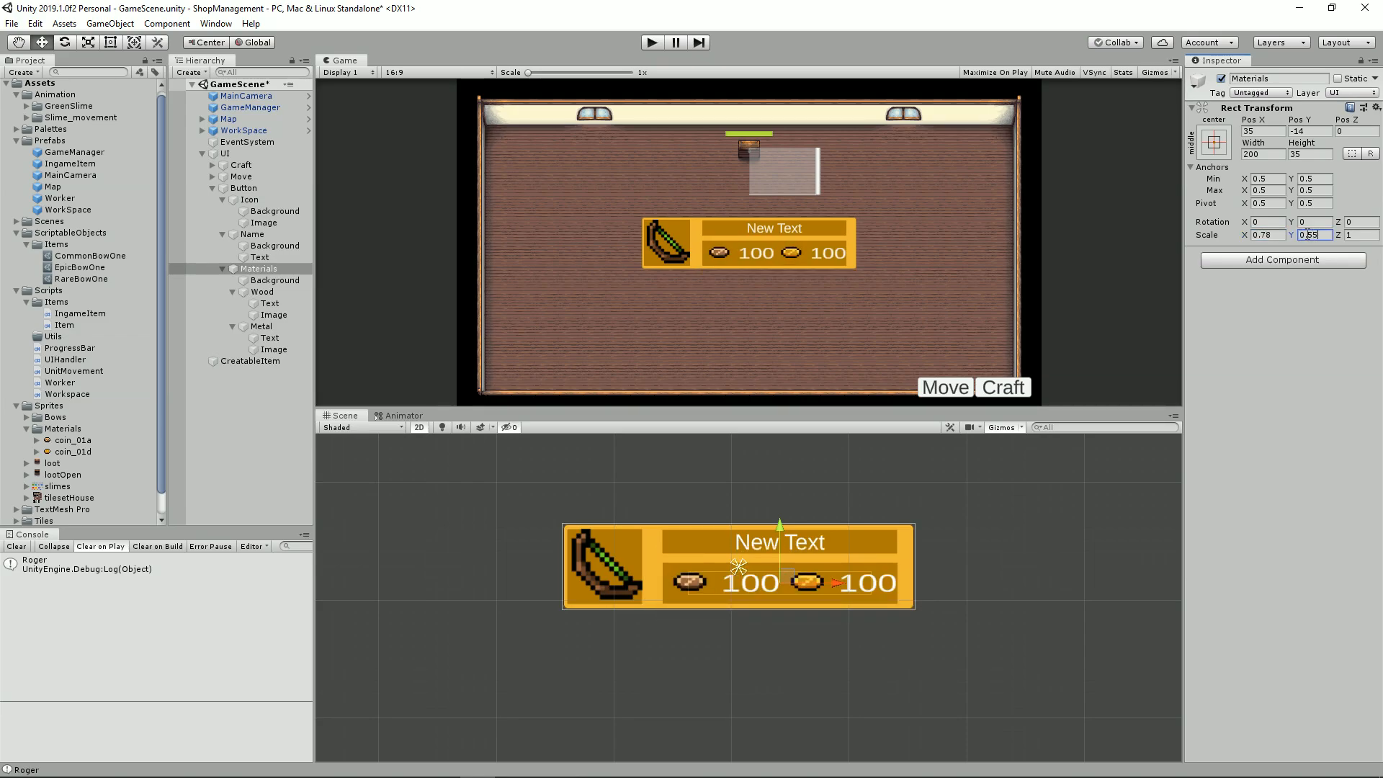
click(222, 271)
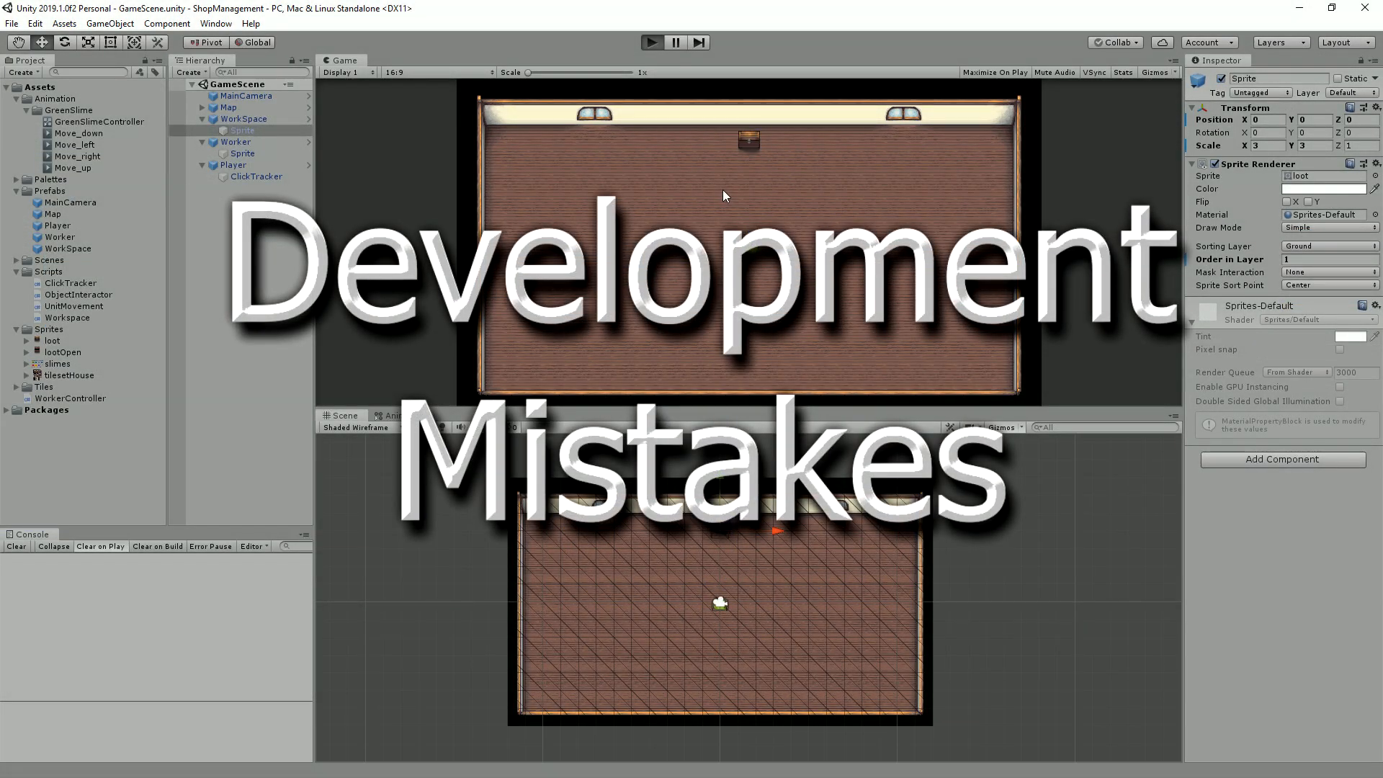
Step: Run the game and test sending the slime to the room's left wall and to the chest
key(ctrl+p)
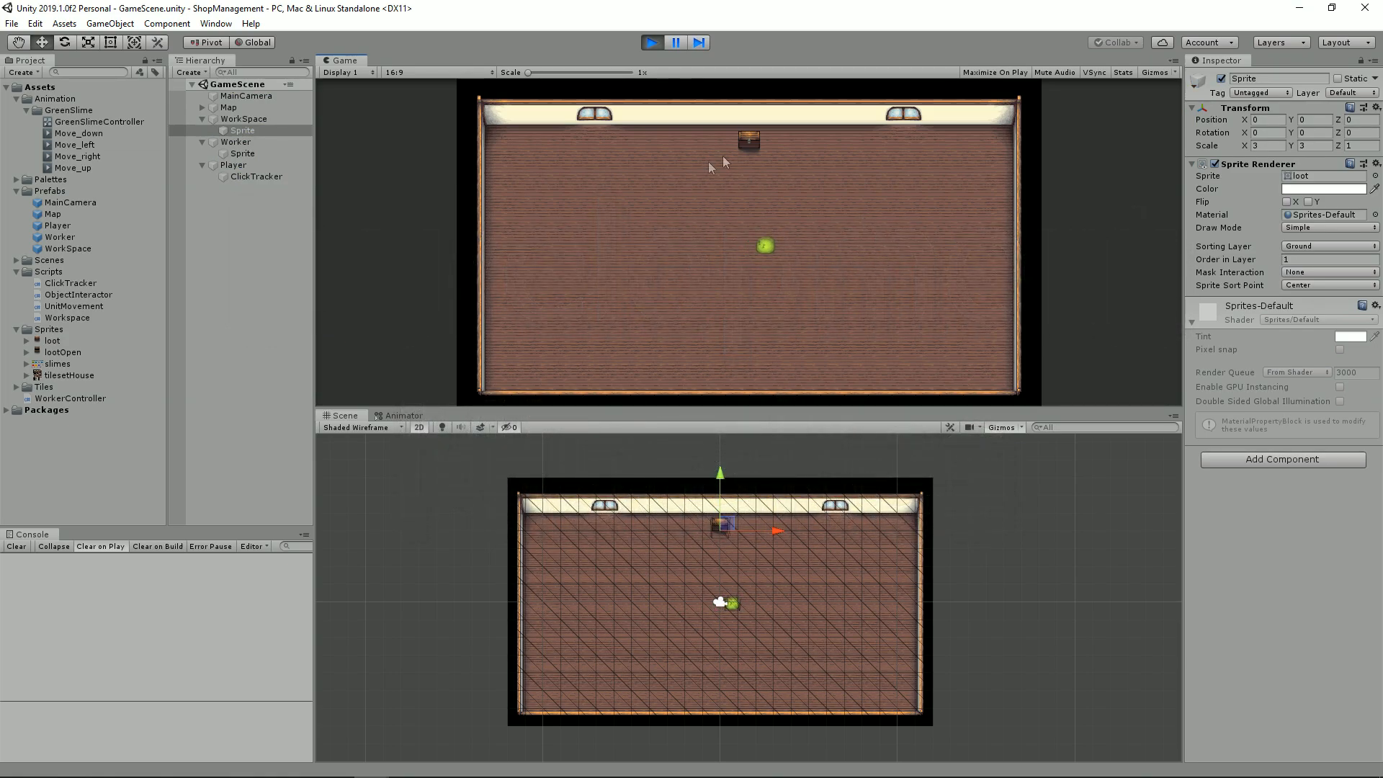
click(479, 229)
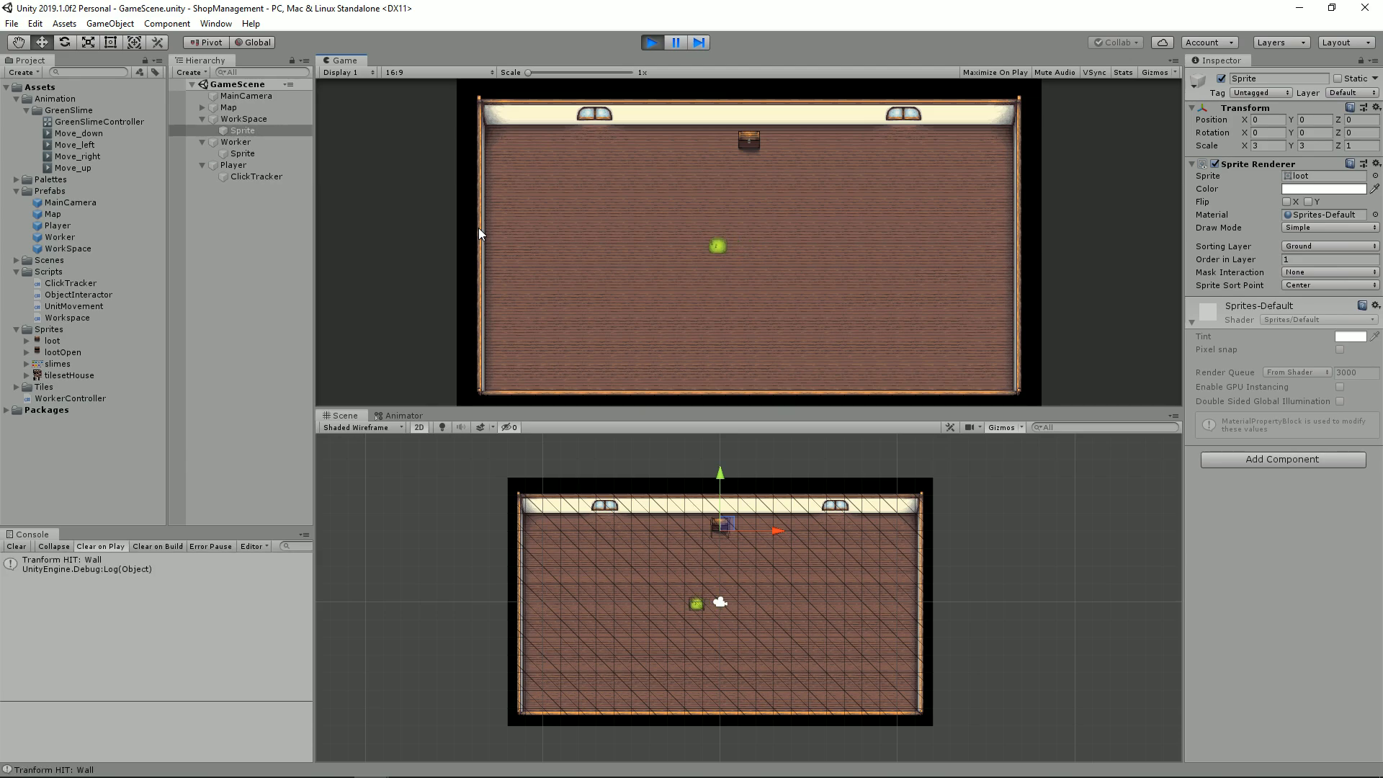
click(749, 140)
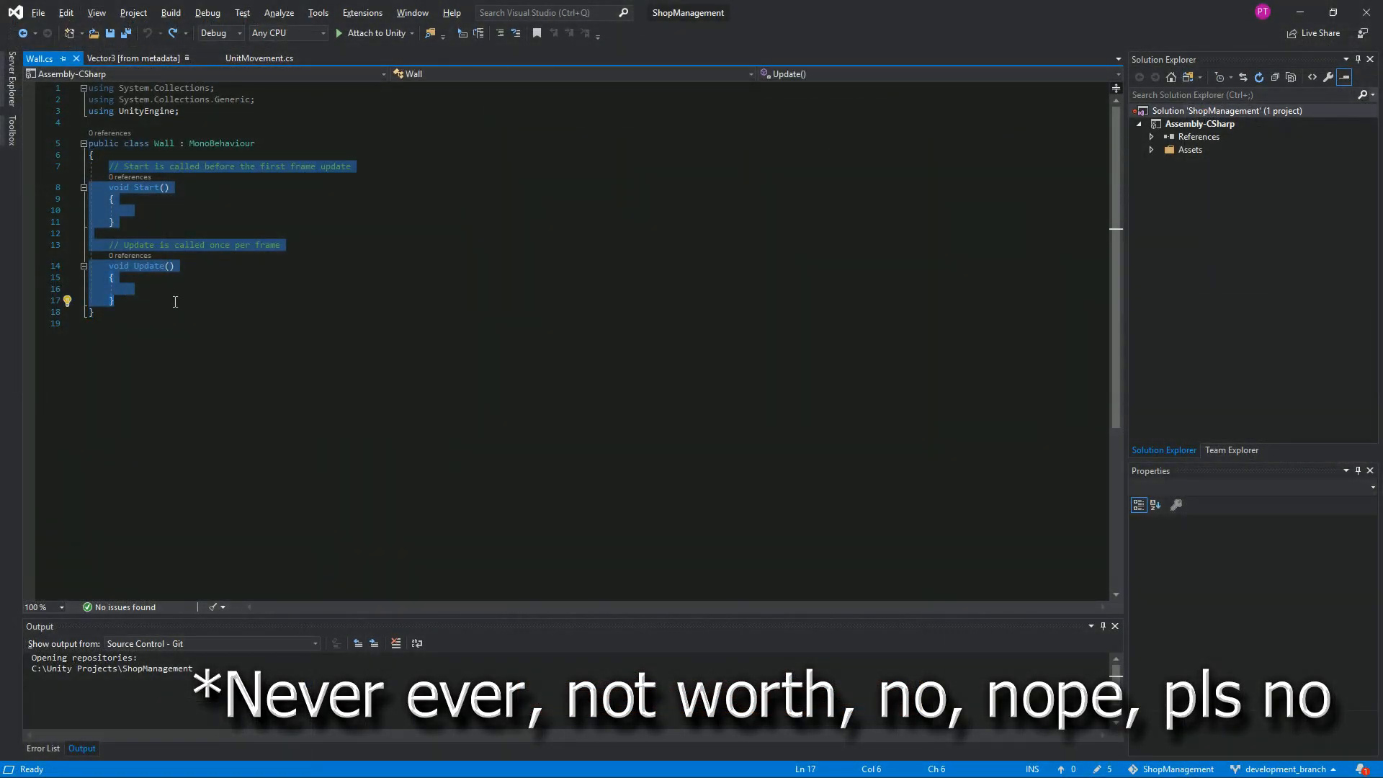
Step: Switch to Visual Studio and add an OnTriggerEnter2D method to the Wall class
key(BackSpace)
text(OnTrigger)
key(Down)
key(Return)
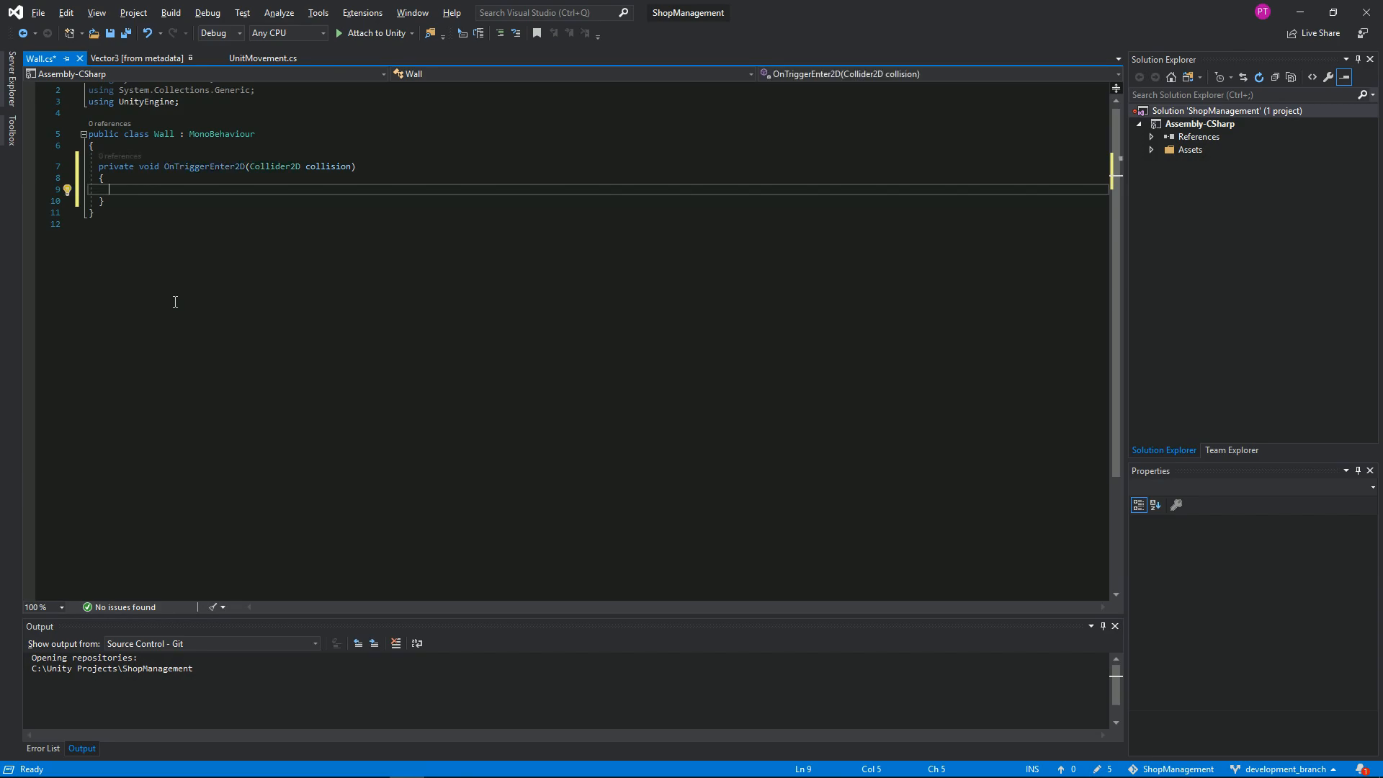
Step: Log the collider's tag in OnTriggerEnter2D with Debug.Log(collision.tag);
text(Debug.Log(collision.tag))
key(Return)
text(i)
key(BackSpace)
key(BackSpace)
key(BackSpace)
key(BackSpace)
key(BackSpace)
key(BackSpace)
key(BackSpace)
key(BackSpace)
text(;)
key(Return)
key(Return)
Step: Add an empty if block checking collision.tag.Equals("Player") below the log line and save Wall.cs
text(if(collision.tag.Equals("Player"))
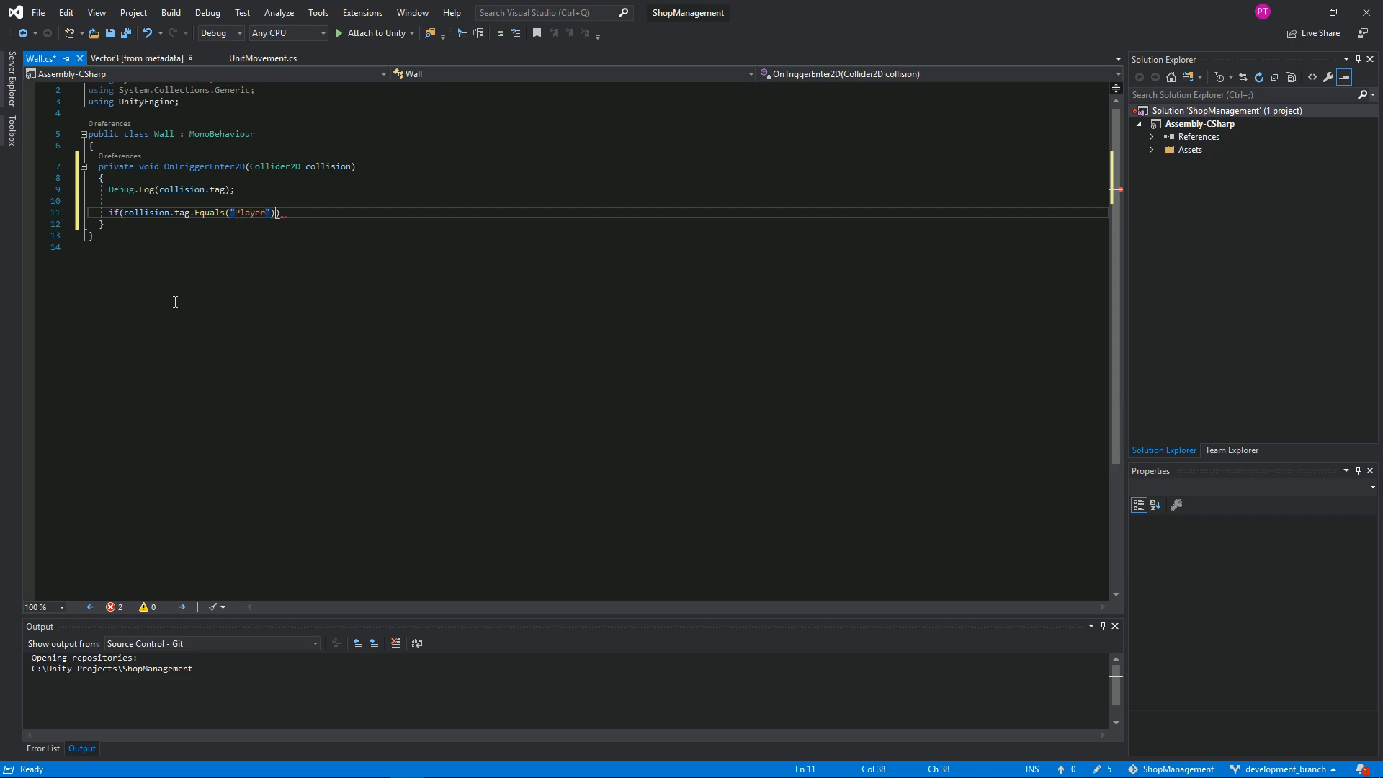
key(Return)
text({ P)
key(Return)
key(ctrl+s)
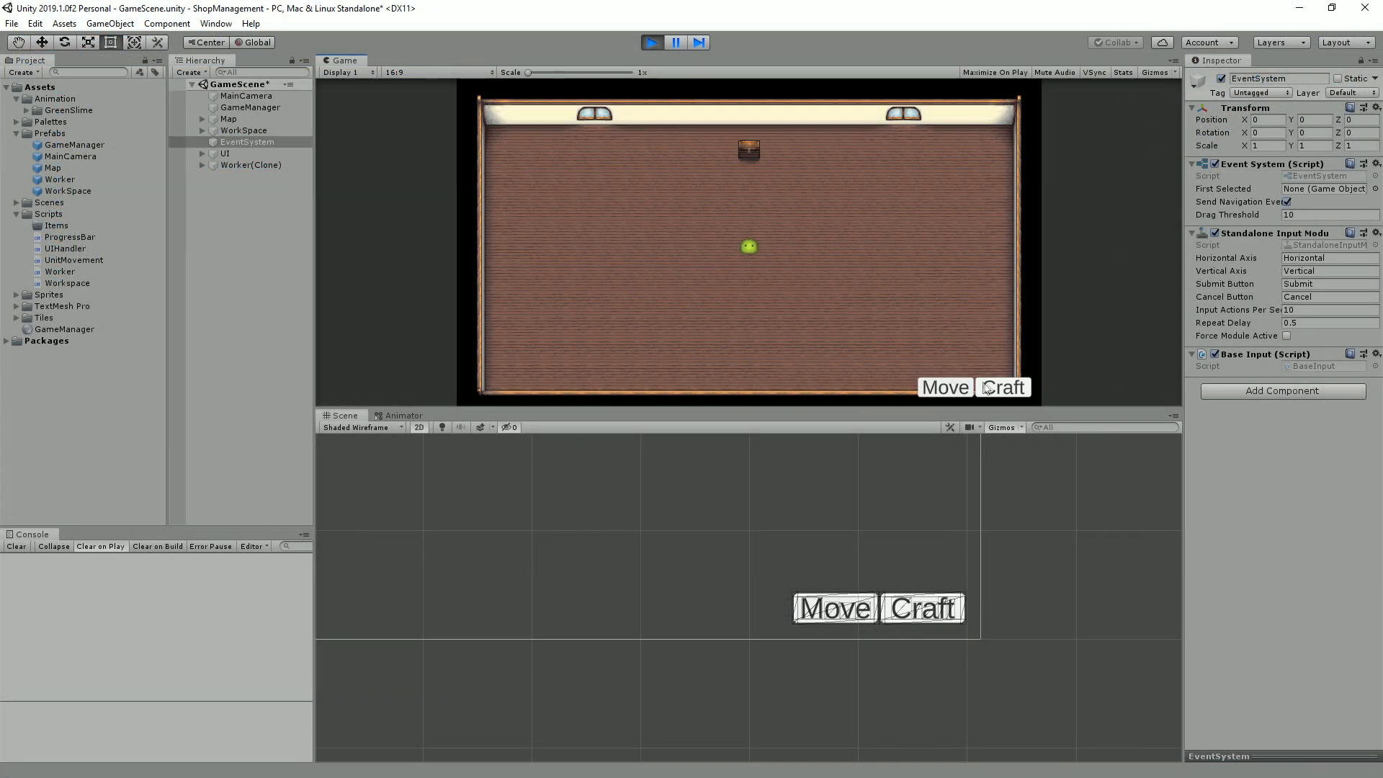
Step: Switch to the running game in Unity and test the worker by alternating Craft orders at the chest with Move orders
click(987, 389)
click(987, 389)
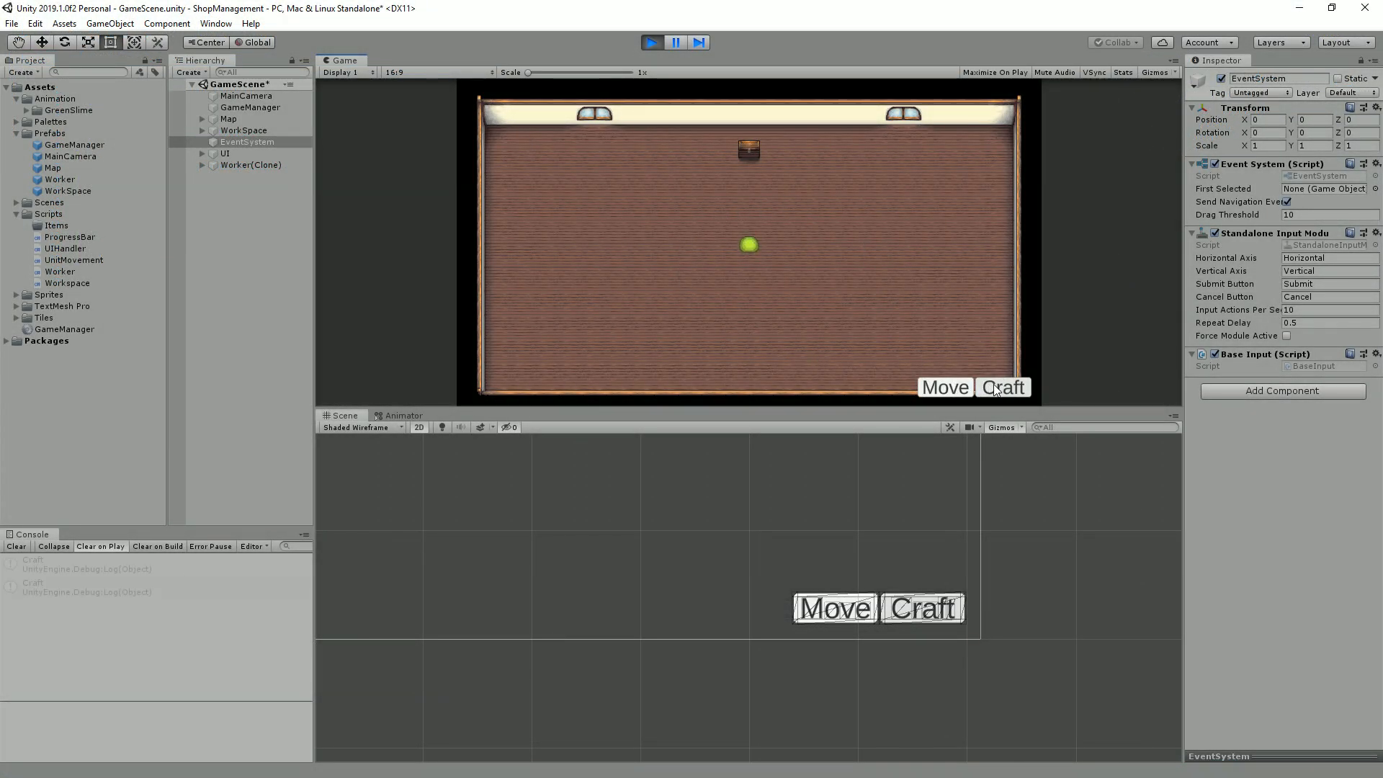
click(752, 155)
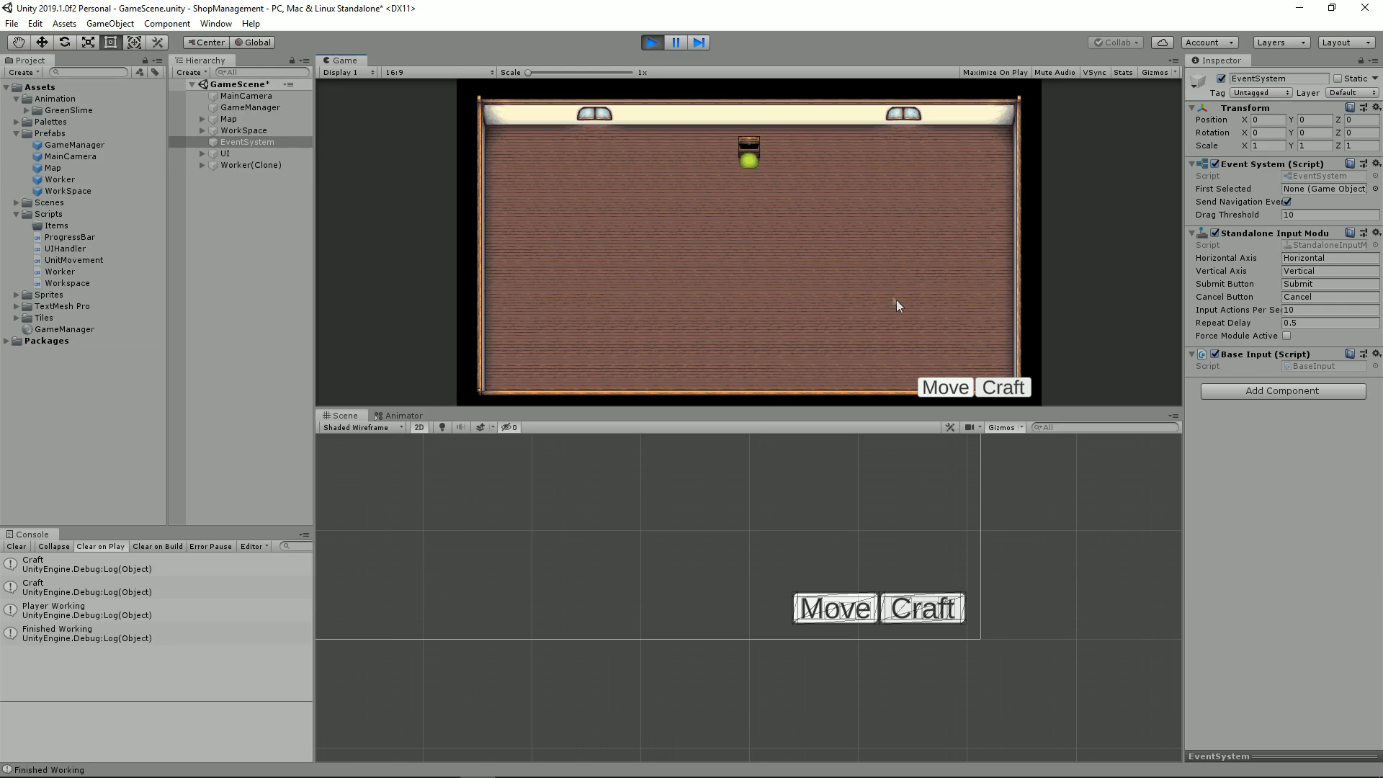
click(945, 389)
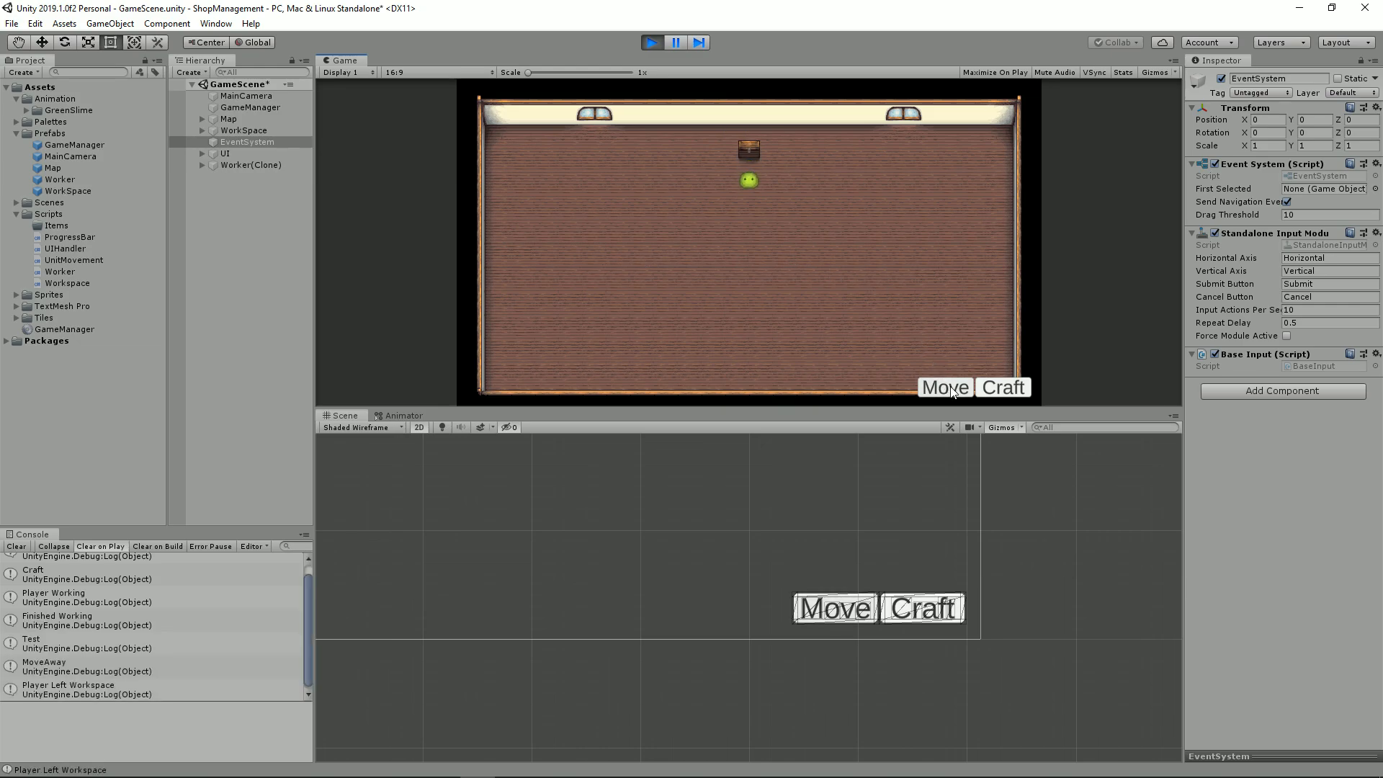
double_click(991, 391)
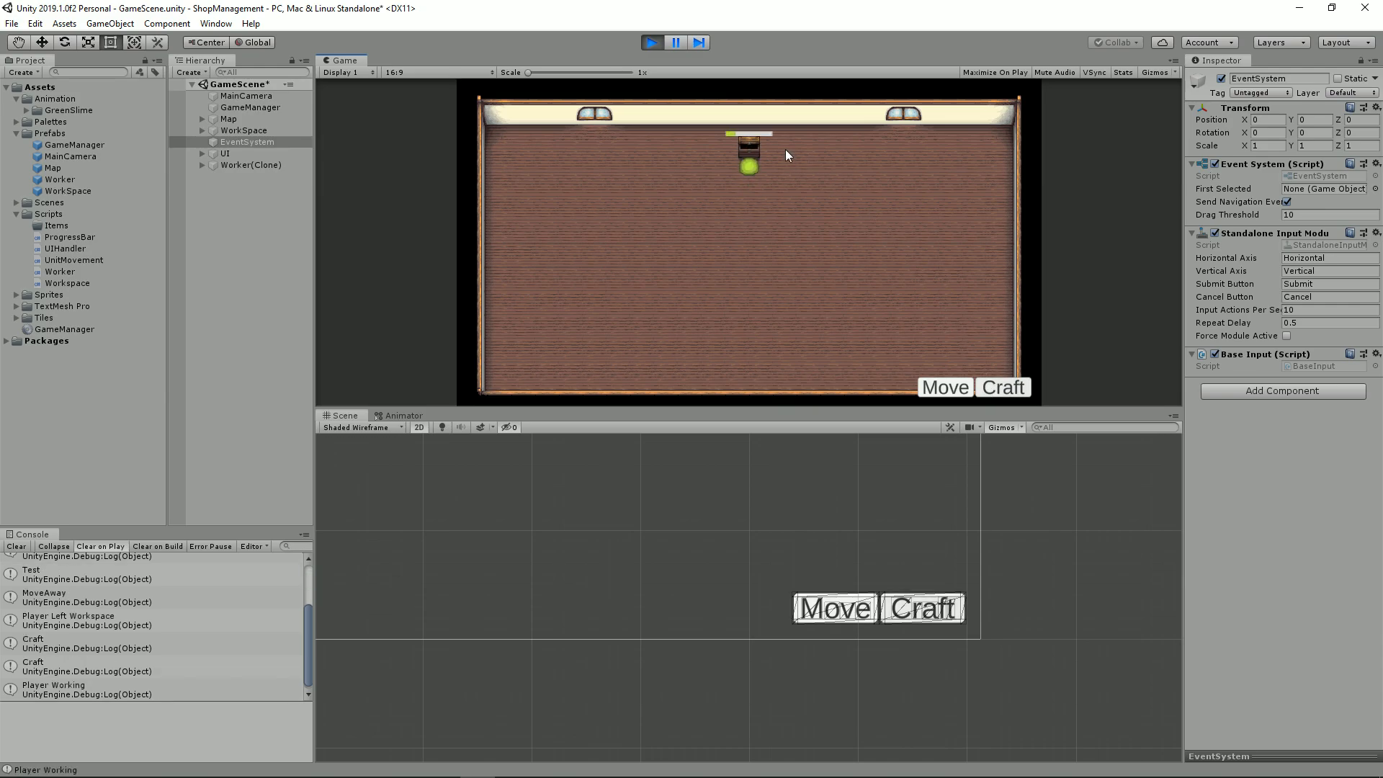
click(946, 388)
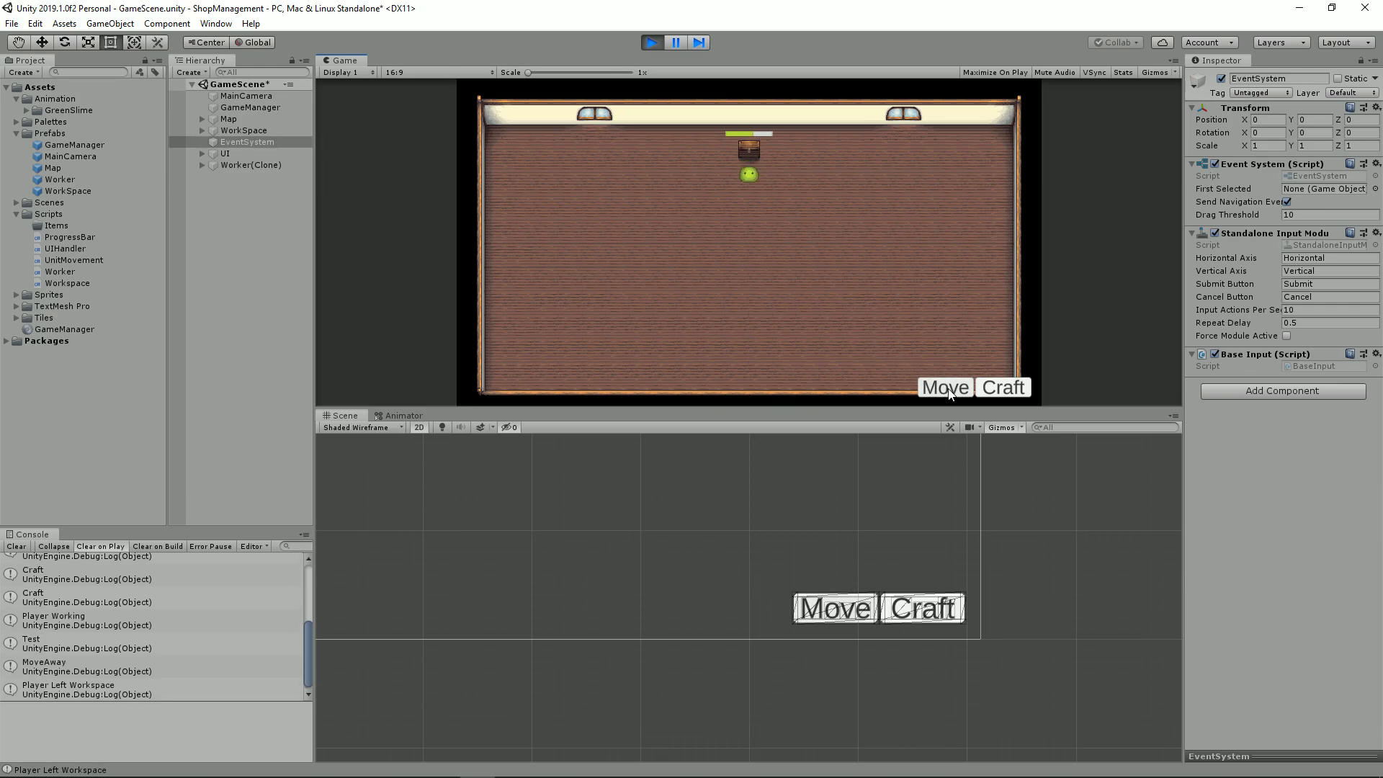
click(1003, 388)
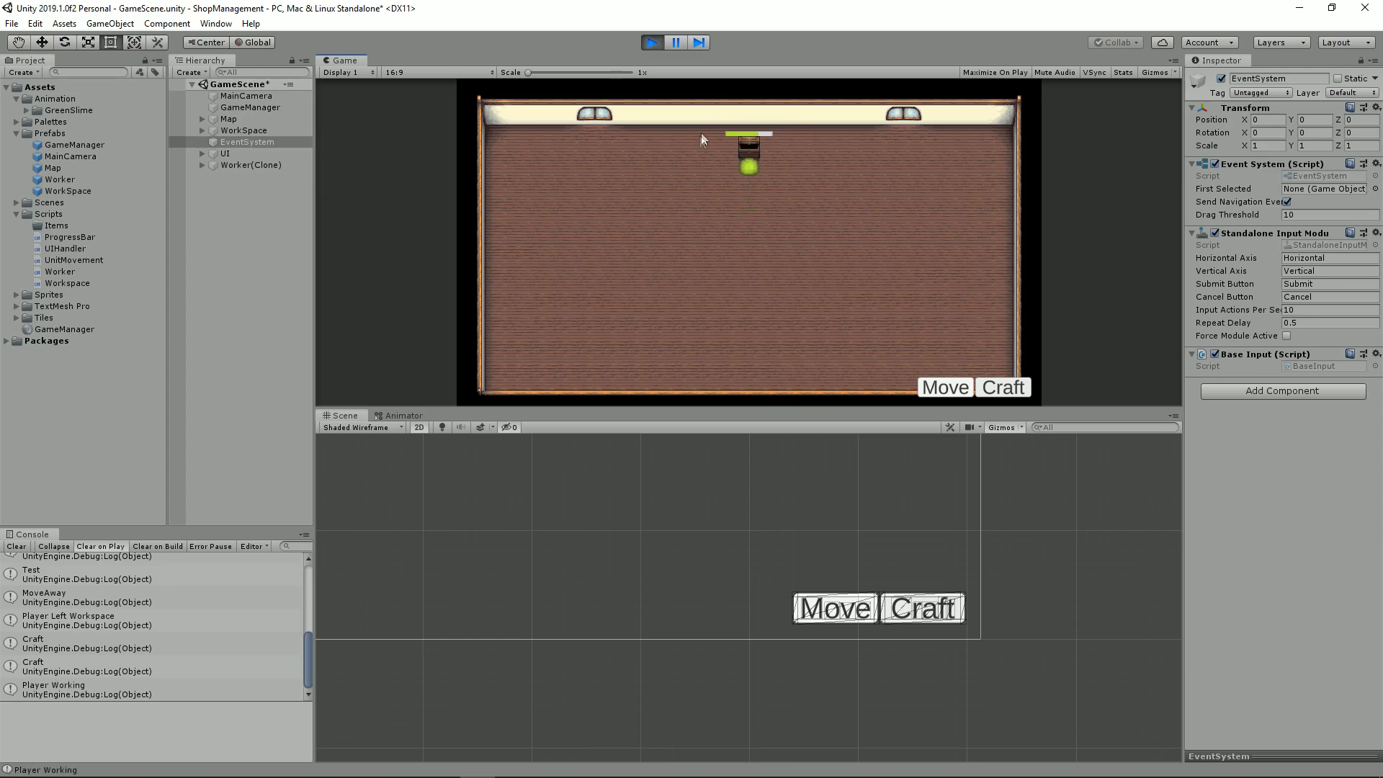
click(945, 388)
click(1003, 388)
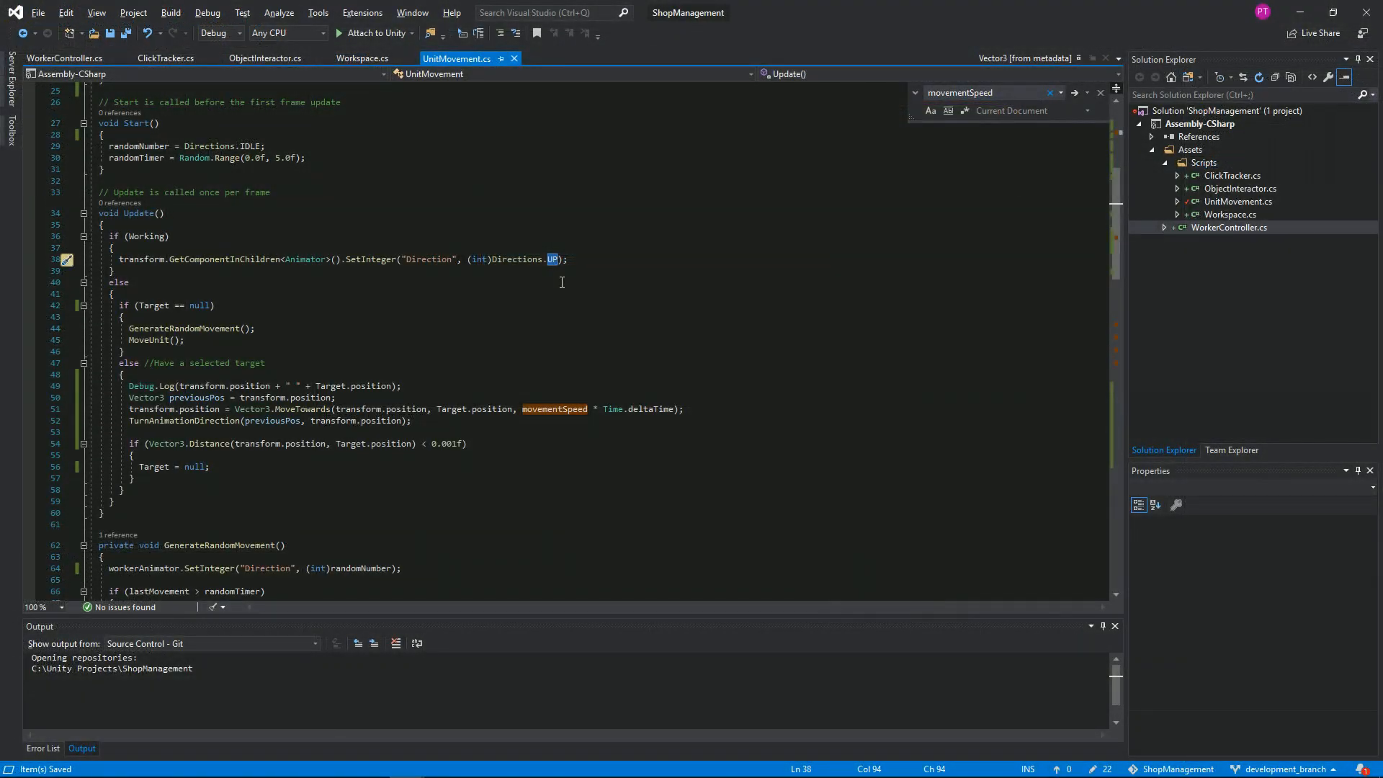
Step: Switch to UnitMovement.cs in Visual Studio and examine the target movement code in Update and the TurnAnimationDirection method
click(109, 294)
scroll(116, 302, down, 2)
double_click(188, 354)
scroll(315, 374, down, 9)
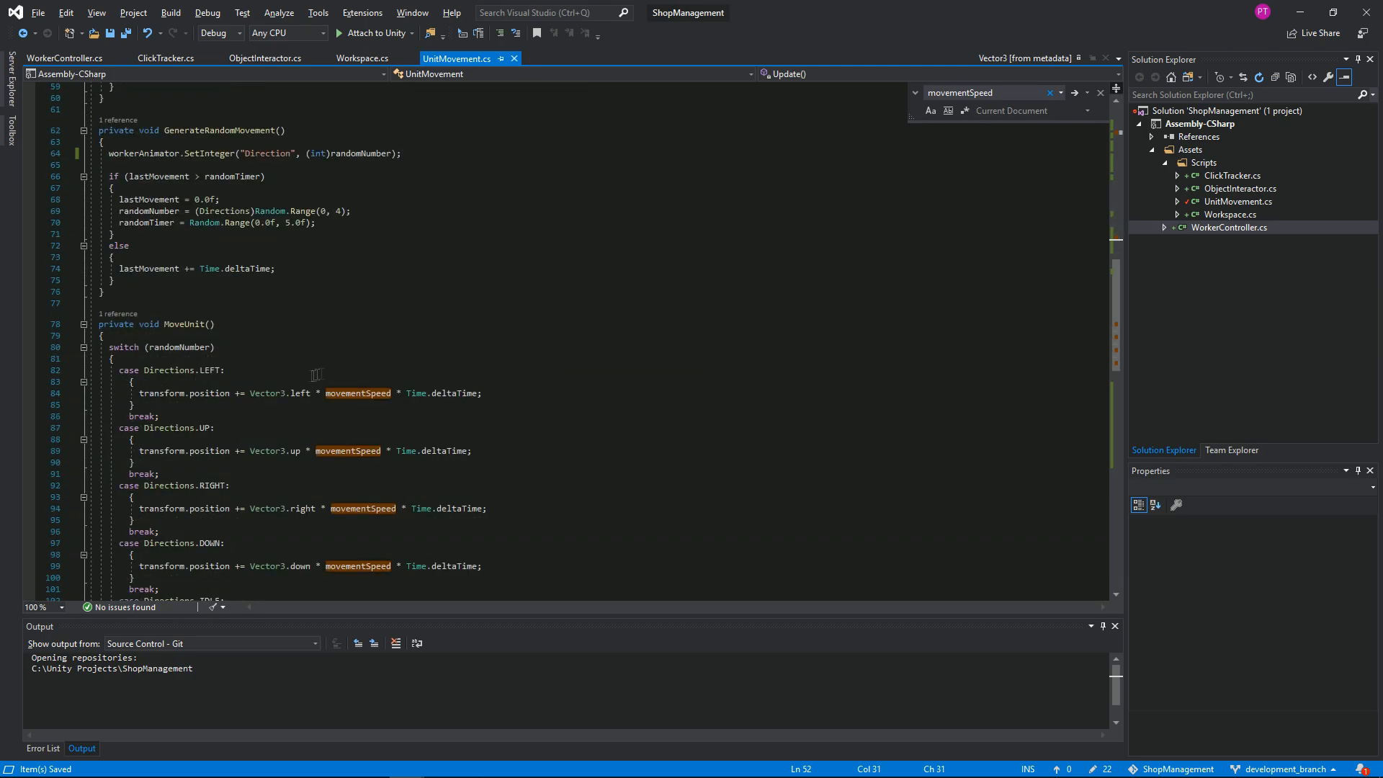
scroll(317, 376, down, 8)
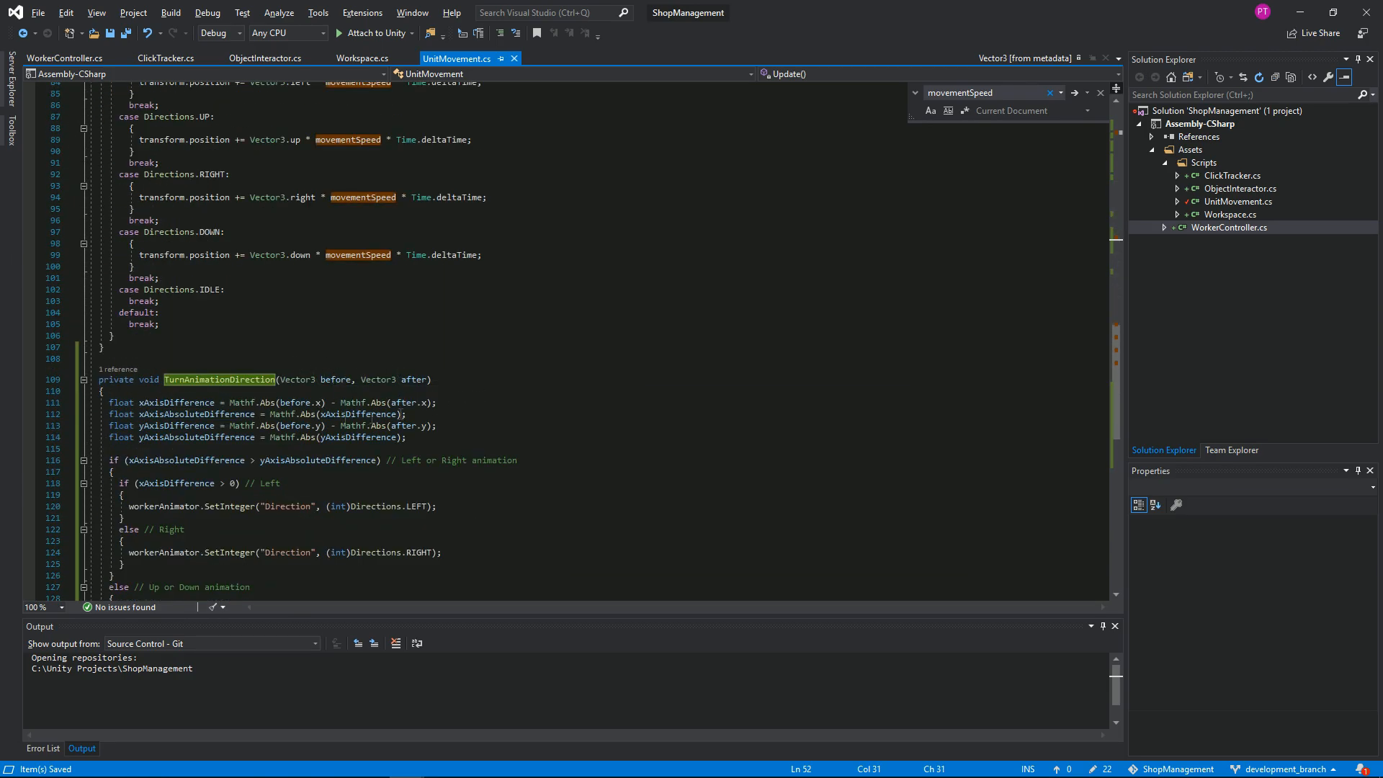
click(447, 406)
scroll(368, 343, up, 19)
scroll(372, 346, down, 19)
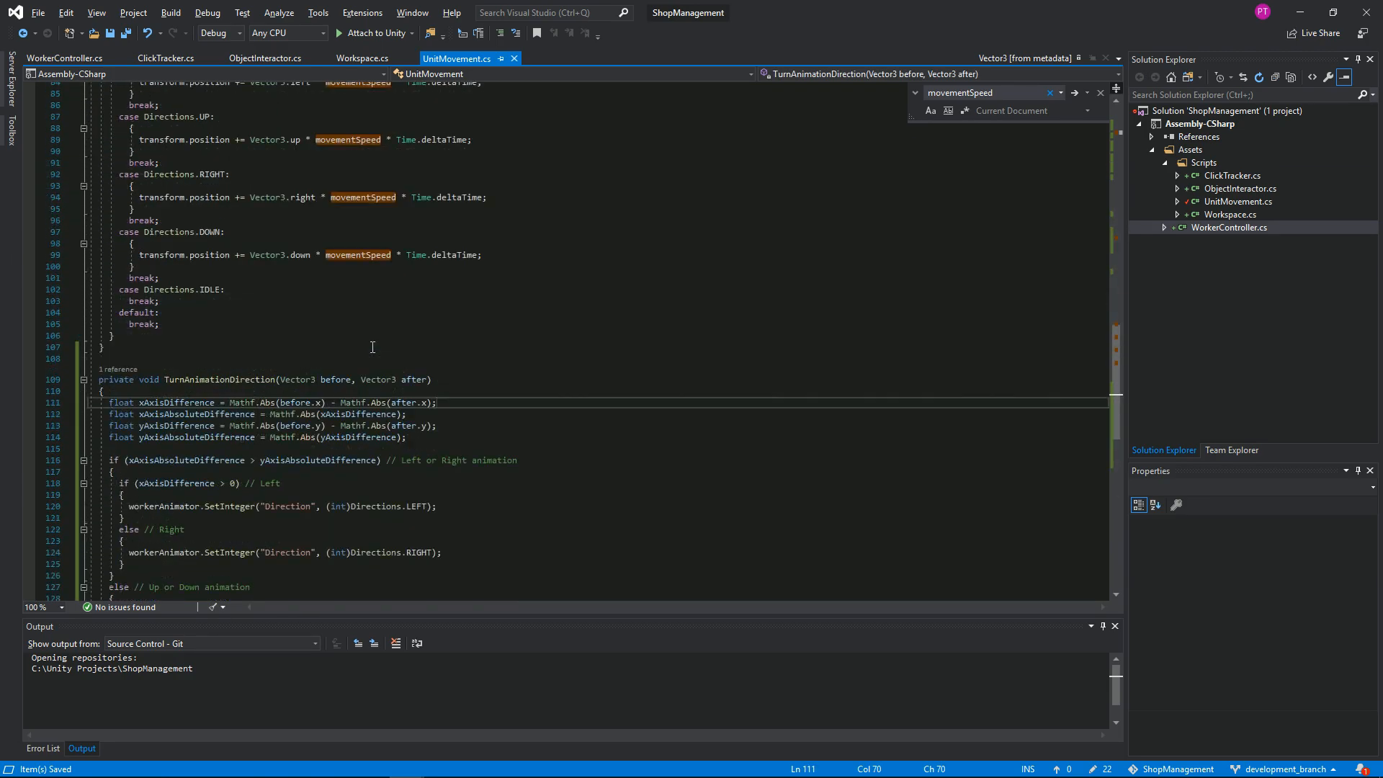
Step: Remove the Debug.Log line for the unit and target positions from Update and save the script
scroll(372, 347, up, 17)
click(379, 250)
key(ctrl+x)
key(ctrl+s)
double_click(213, 251)
double_click(374, 275)
Step: Add a Debug.Log of xAxisDifference and yAxisDifference, separated by a space, after the axis calculations in TurnAnimationDirection
scroll(346, 389, down, 18)
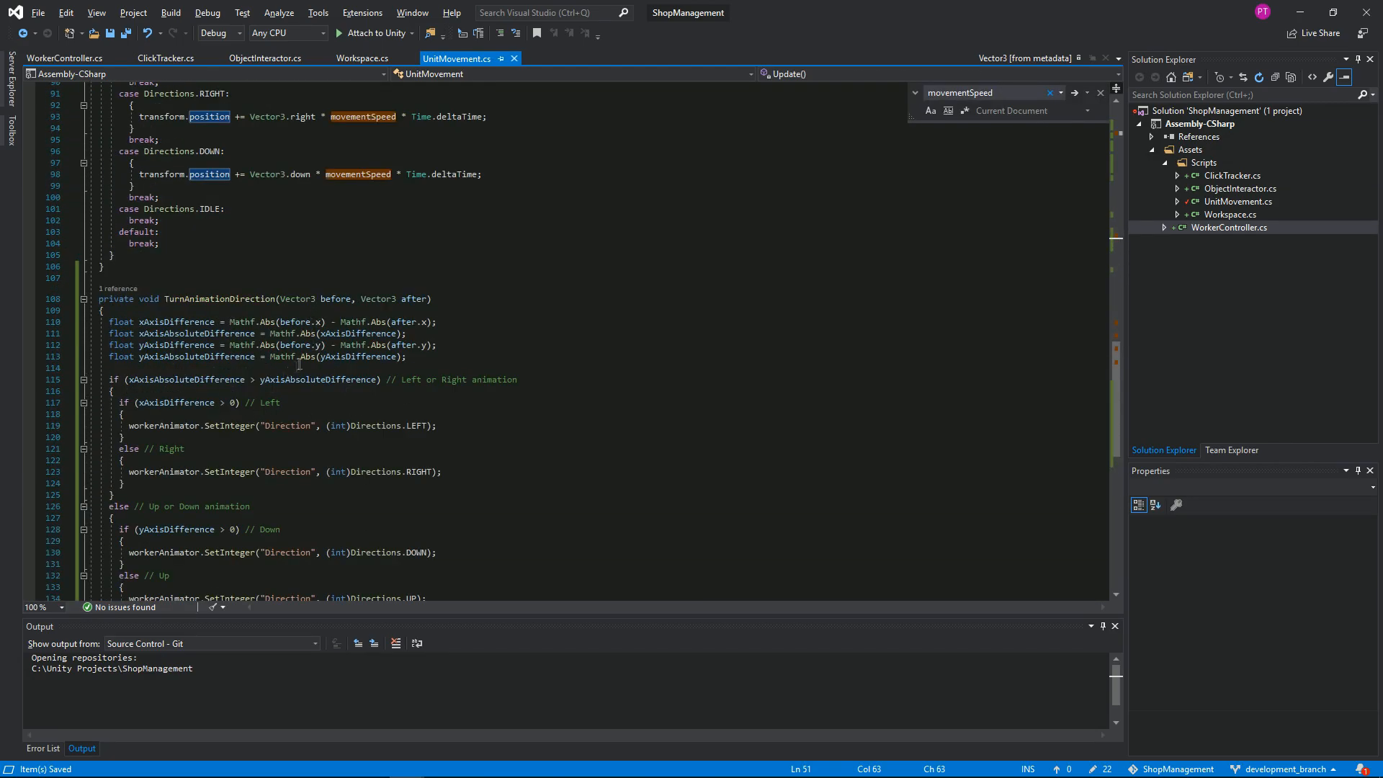
click(427, 361)
key(Return)
key(Return)
text(Debug.Log();)
key(Left)
key(Left)
text(xAxisDifference + ")
text( " + yAxisDifference + " " + xAxis)
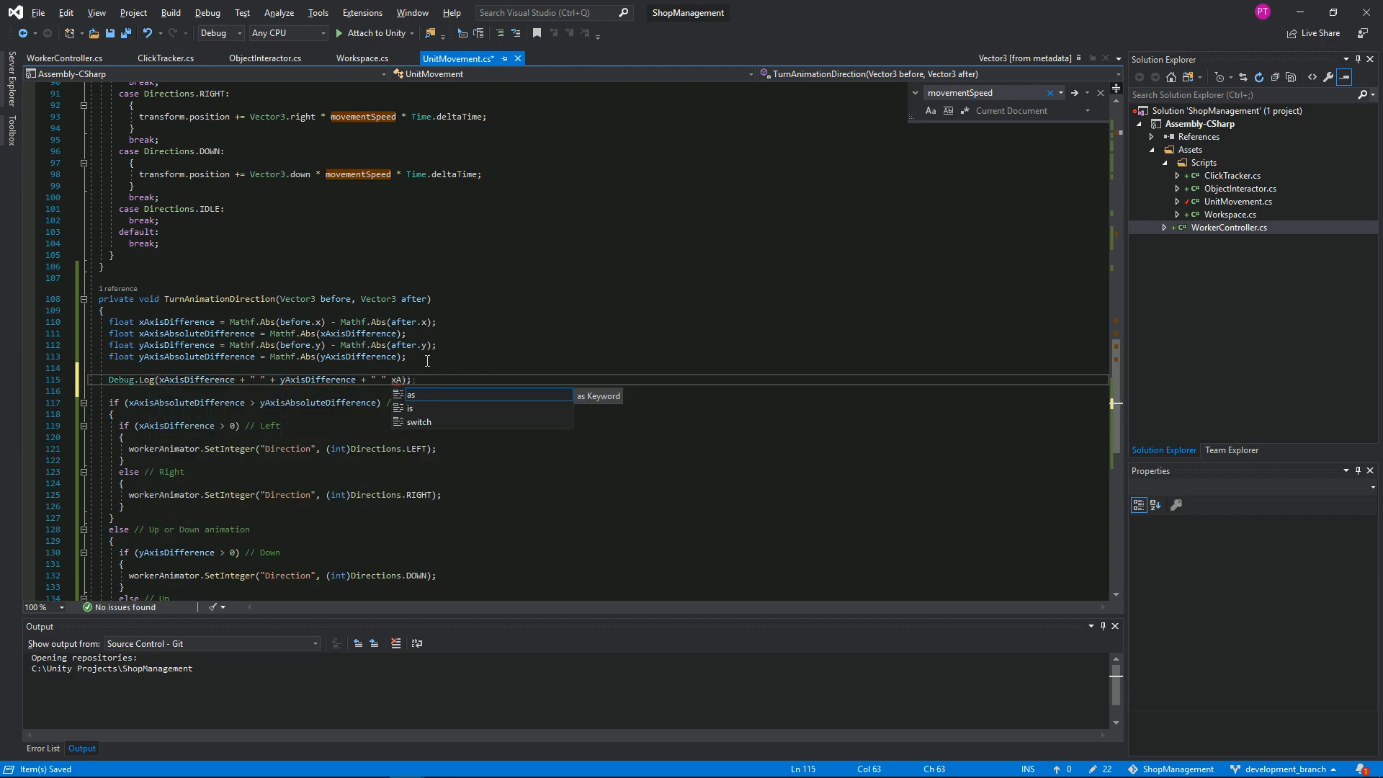
text(AbsoluteDifference + " " + yAxisAbsoluteDifference)
drag(385, 380, 679, 379)
key(BackSpace)
Step: Add a second Debug.Log line for xAxisAbsoluteDifference and yAxisAbsoluteDifference, separated by a space, and save the script
key(End)
key(Return)
text(Debu)
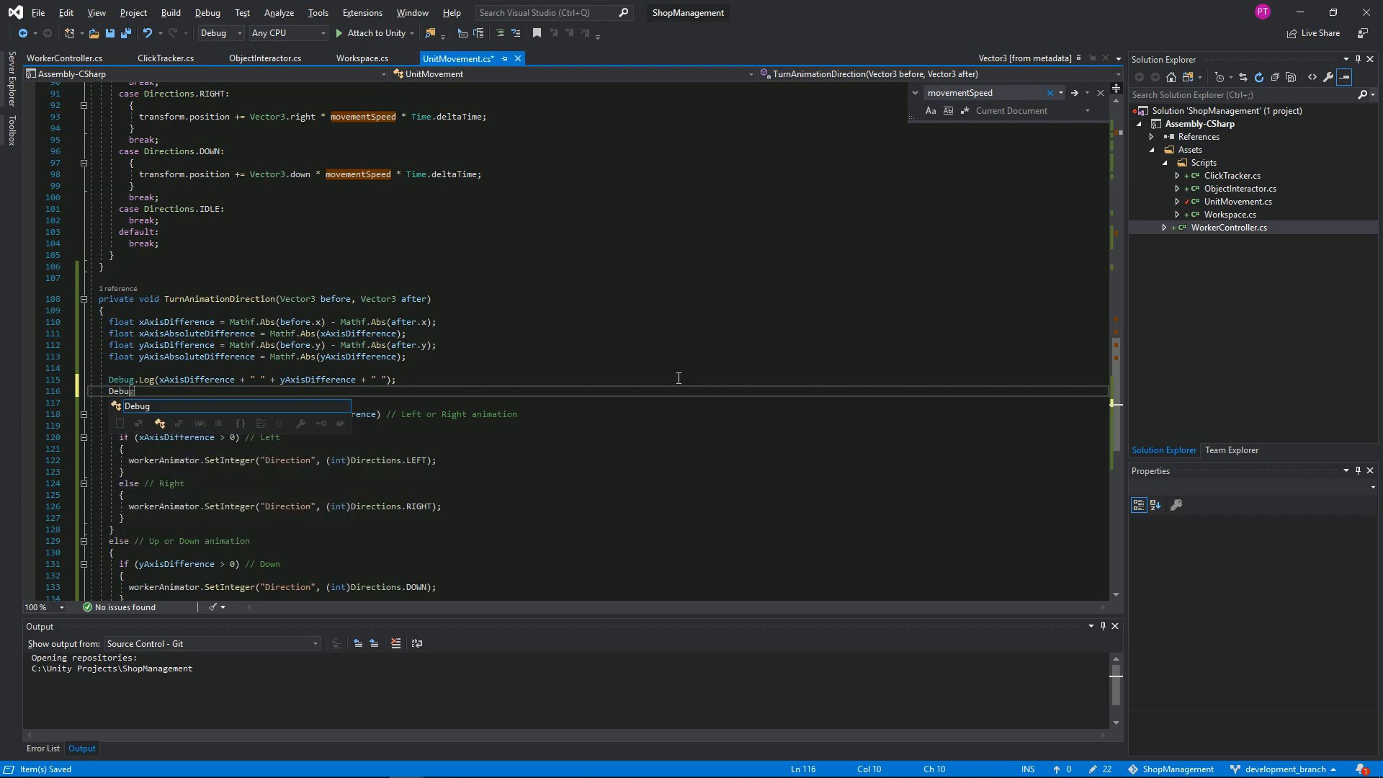
text(g.Log(xAxisAbsoluteDifference + " " + yAxisAbsoluteDifference);)
key(ctrl+s)
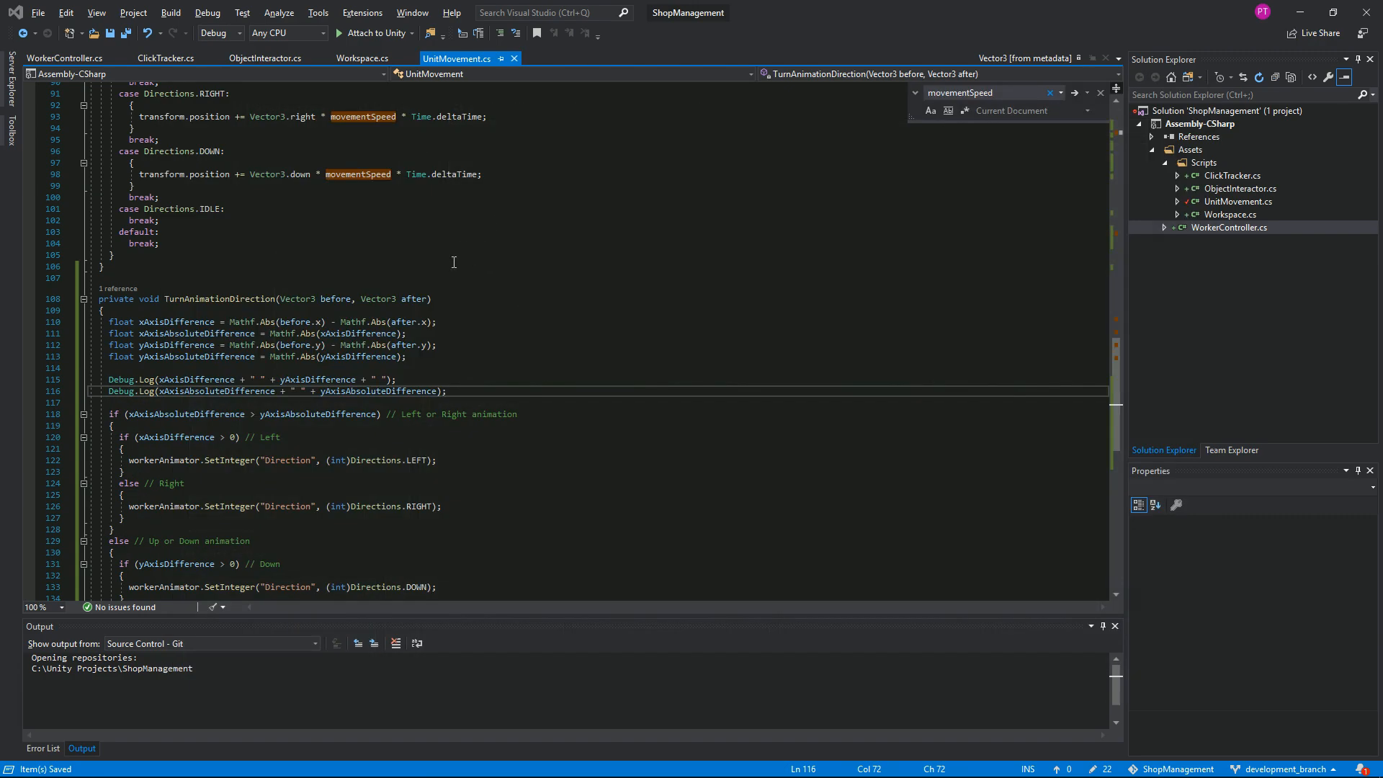
Step: Switch to Unity, run the game and send the slime to the chest to test its direction animation
key(alt+Tab)
click(651, 42)
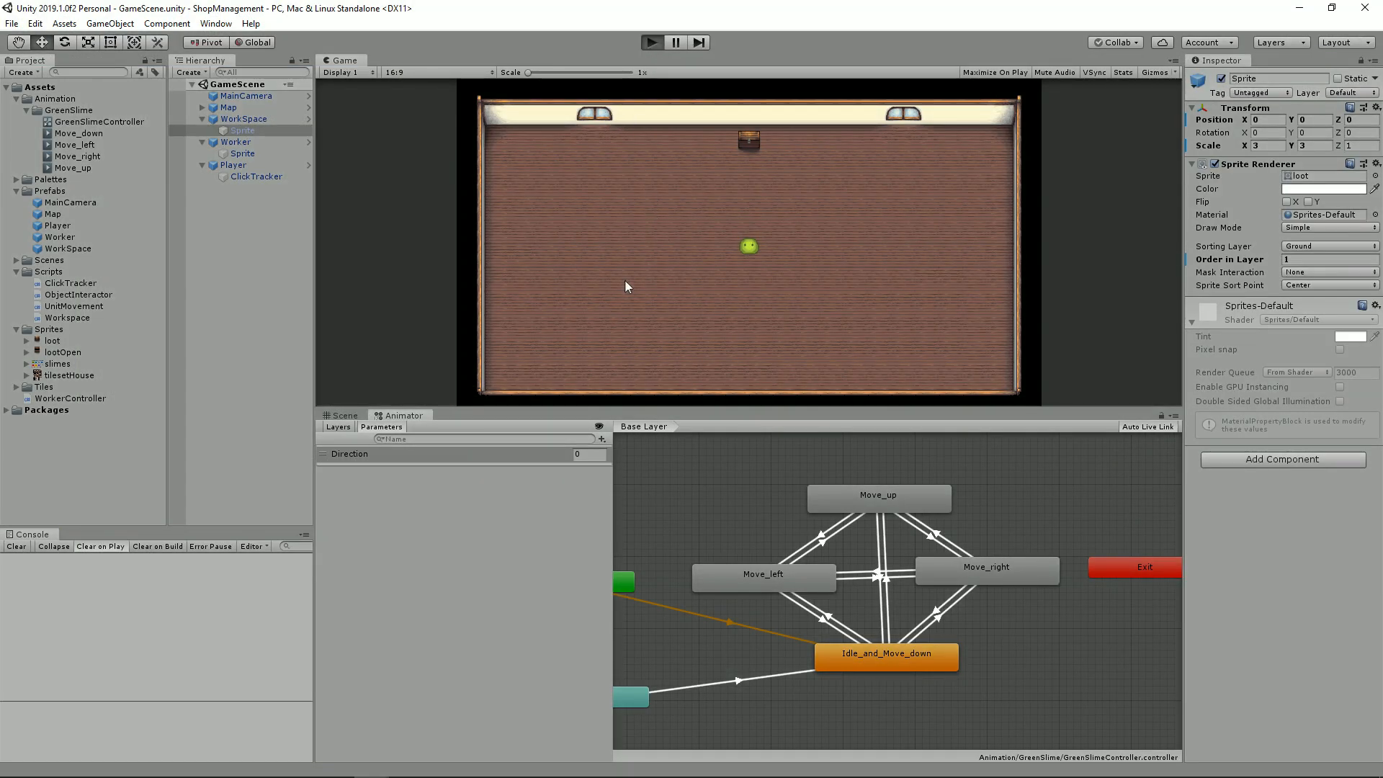
click(744, 141)
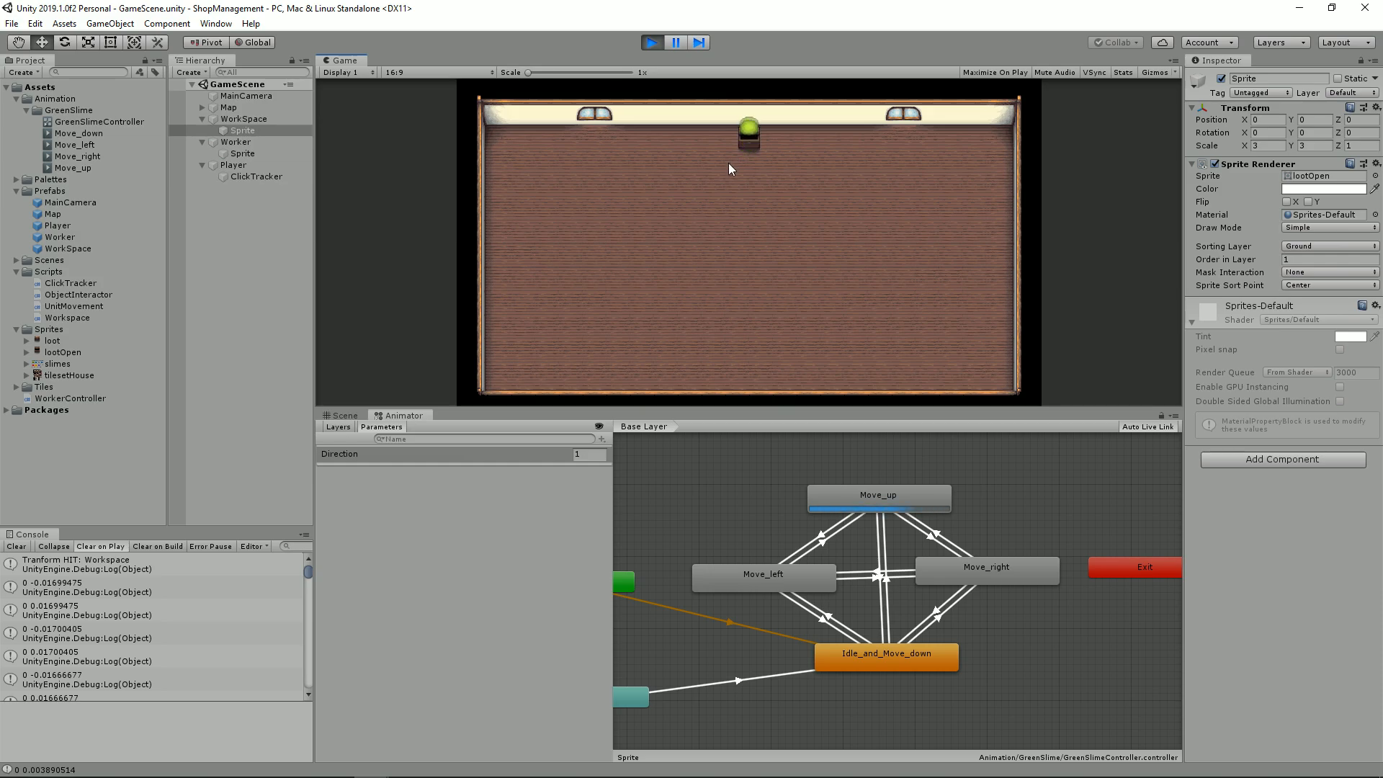
key(a)
click(750, 148)
key(d)
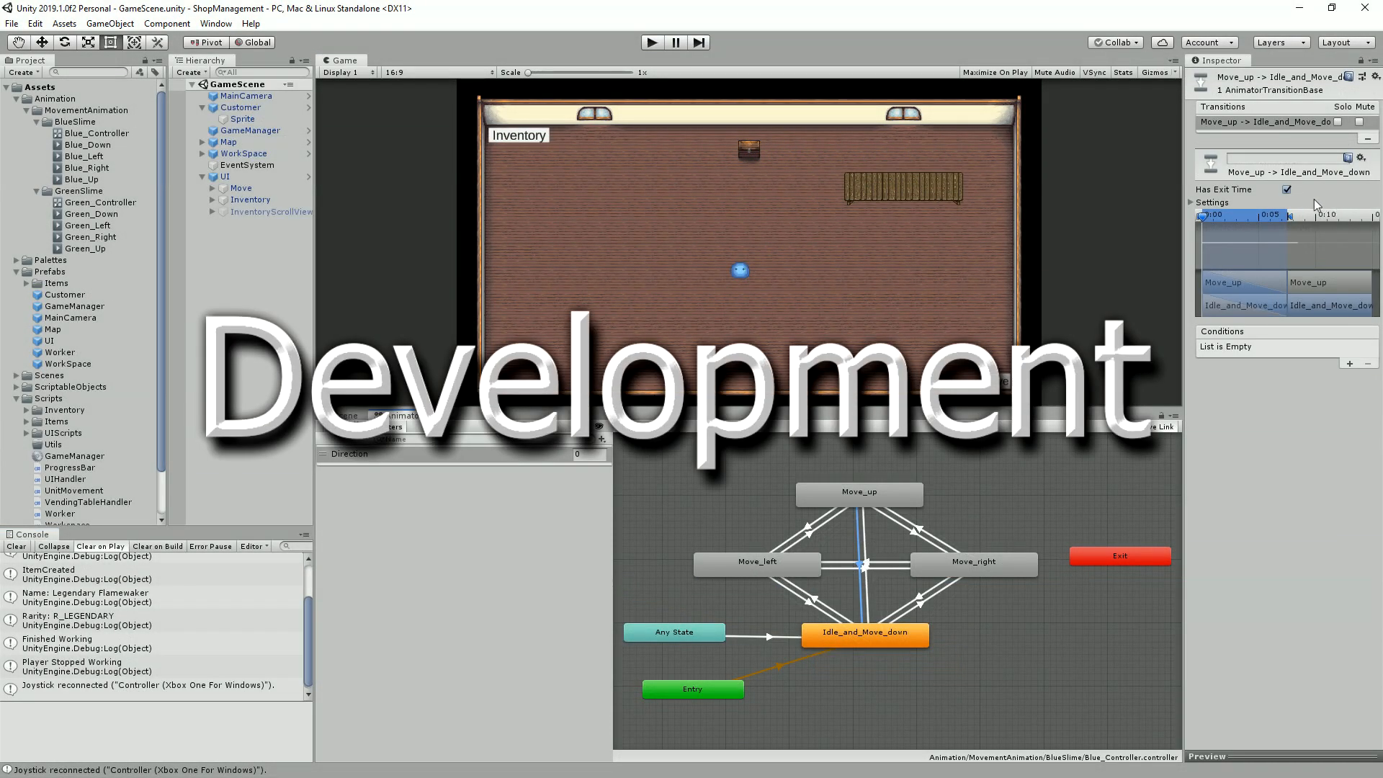
Step: Turn off exit time and fixed duration for the Move_up to Idle_and_Move_down transition and set its duration to 0
click(1214, 202)
click(1287, 190)
click(1305, 240)
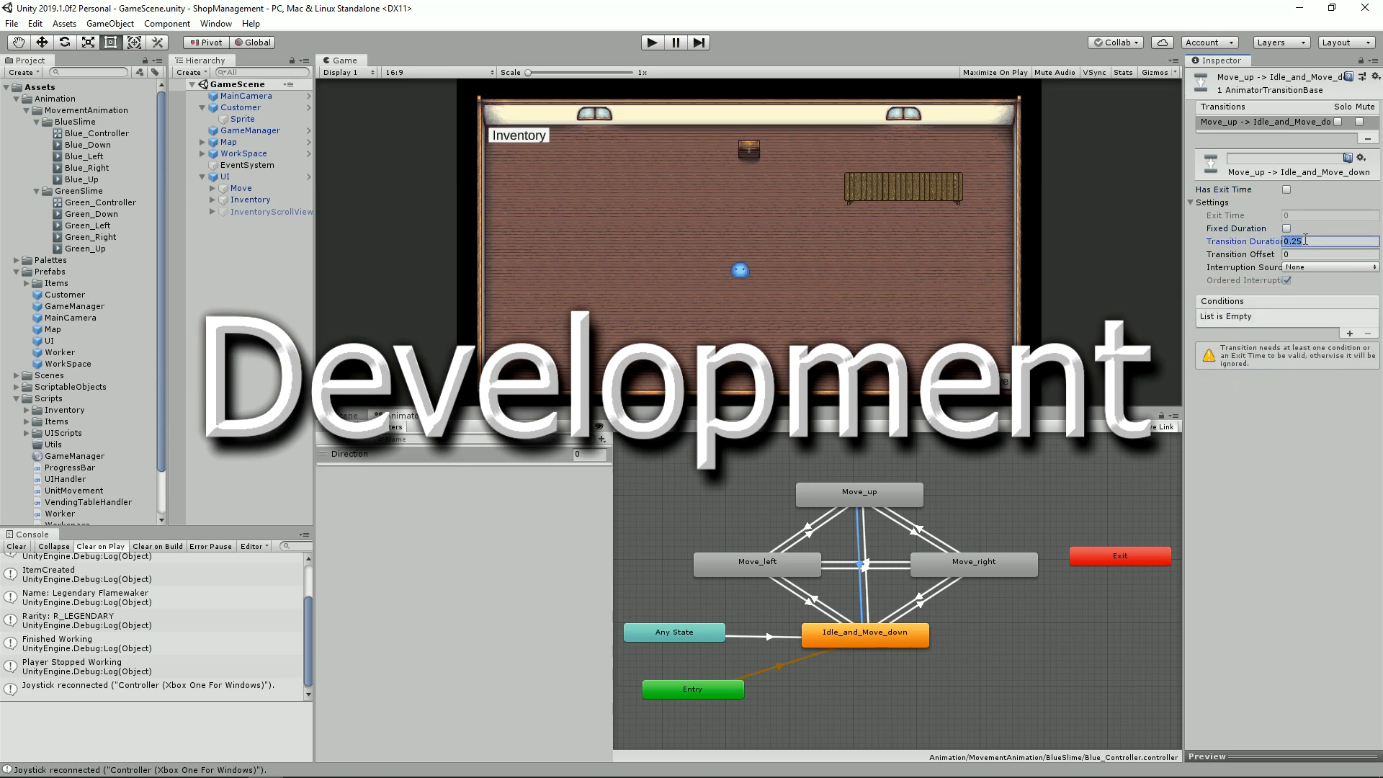
Step: Add the condition Direction Equals 3 to the Move_up to Idle_and_Move_down transition
click(1349, 333)
click(1314, 317)
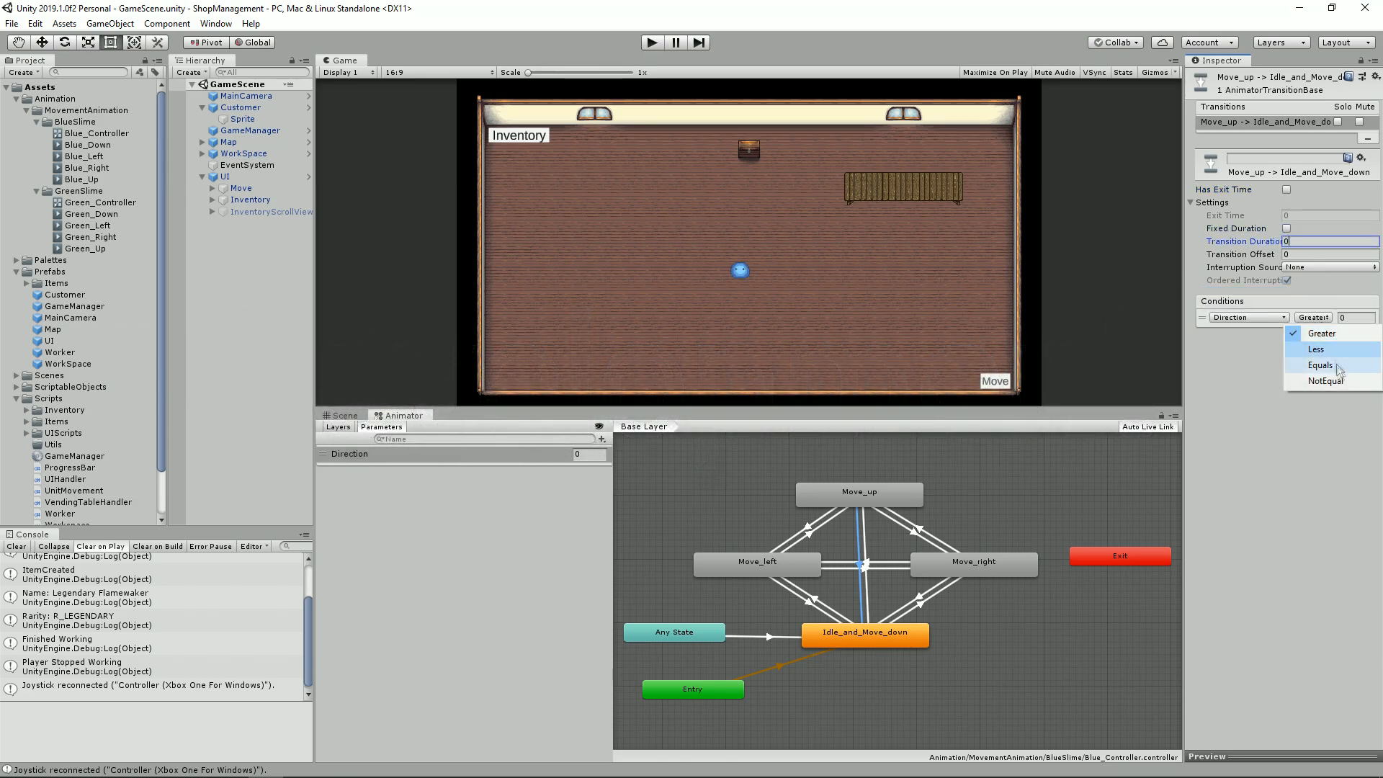
click(1320, 365)
click(1355, 317)
text(3)
Step: Turn off exit time and fixed duration for the Idle_and_Move_down to Move_up transition and set its duration to 0
click(866, 542)
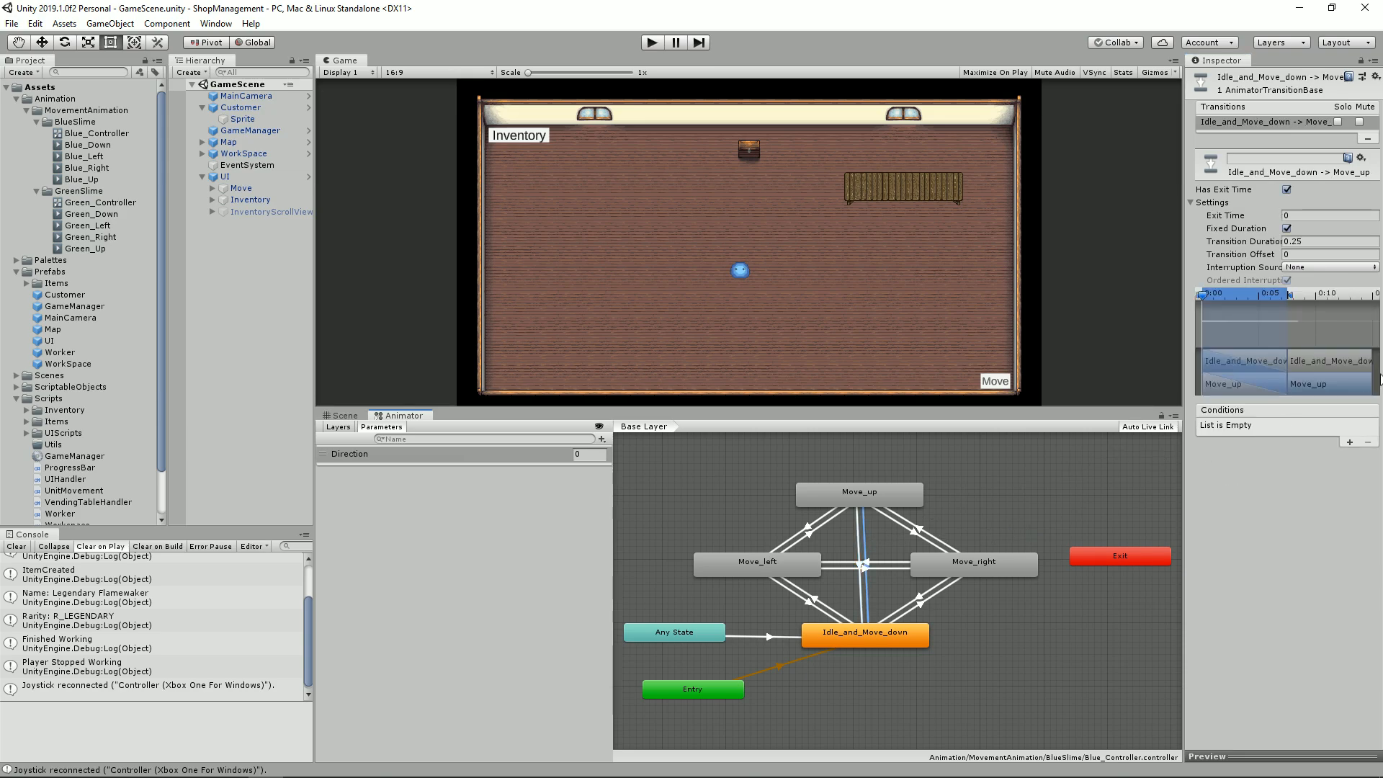
click(1287, 190)
click(1286, 229)
click(1295, 241)
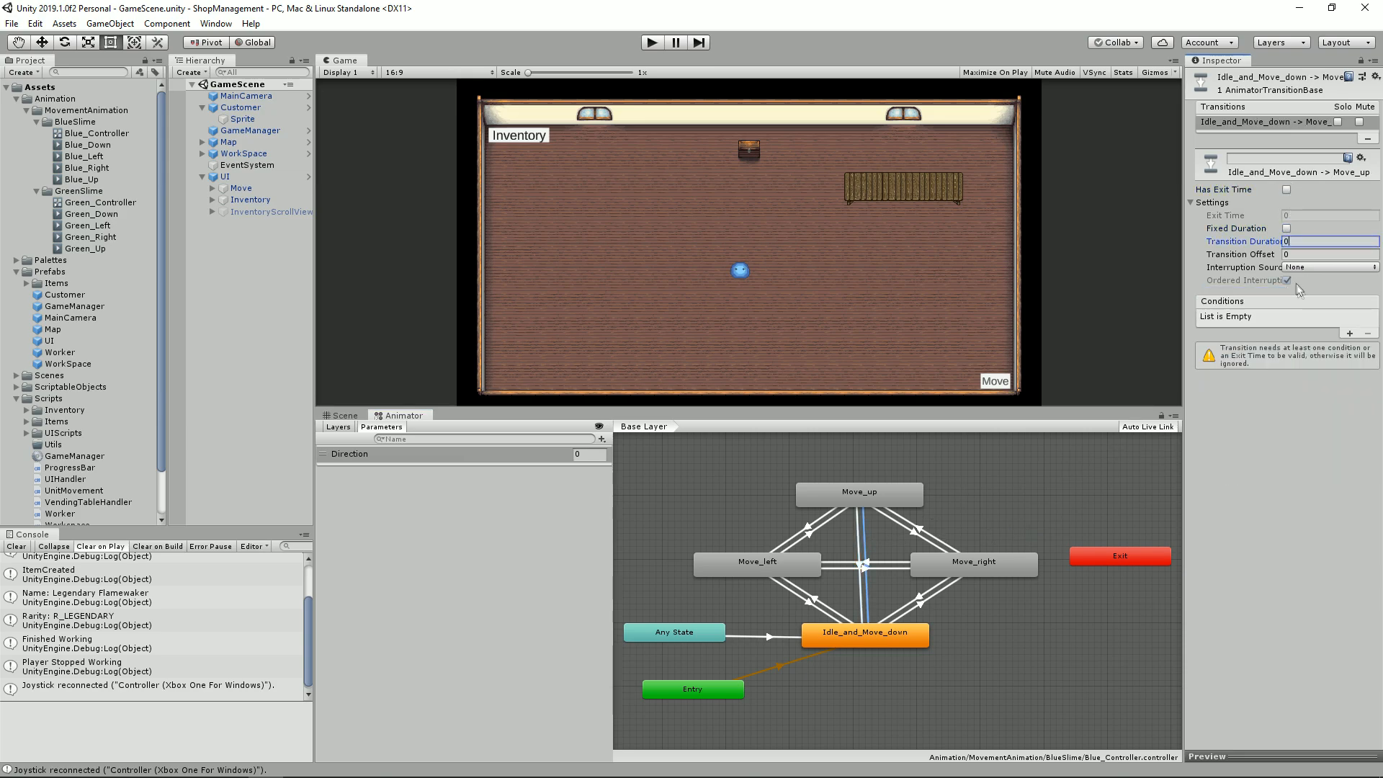
Step: Add the condition Direction Equals 1 to the Idle_and_Move_down to Move_up transition
click(1347, 335)
click(1312, 317)
click(1317, 332)
click(1344, 317)
text(1)
click(1312, 316)
click(1319, 365)
Step: Turn off exit time and fixed duration on the Move_right to Move_left transition, set its duration to 0 and add a Direction Equals condition
click(866, 568)
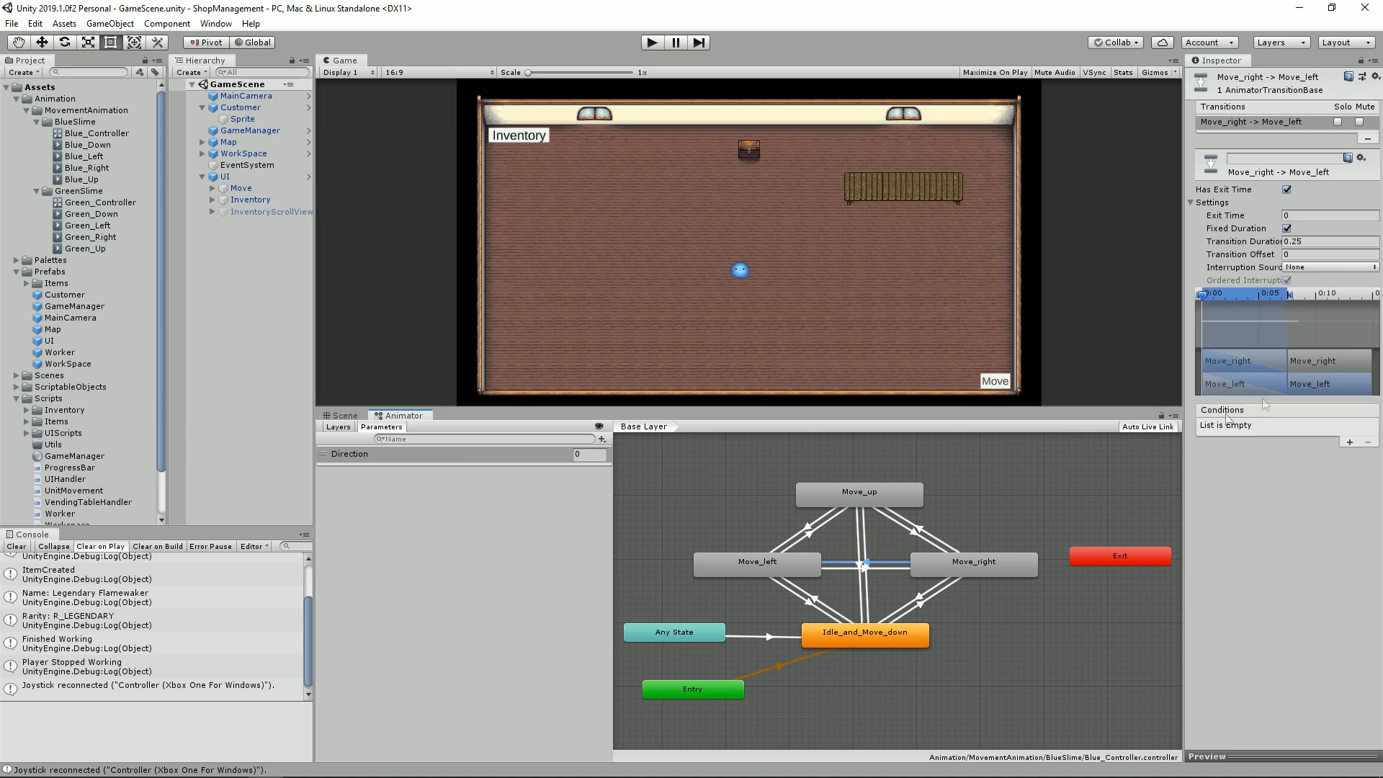
click(990, 556)
click(939, 589)
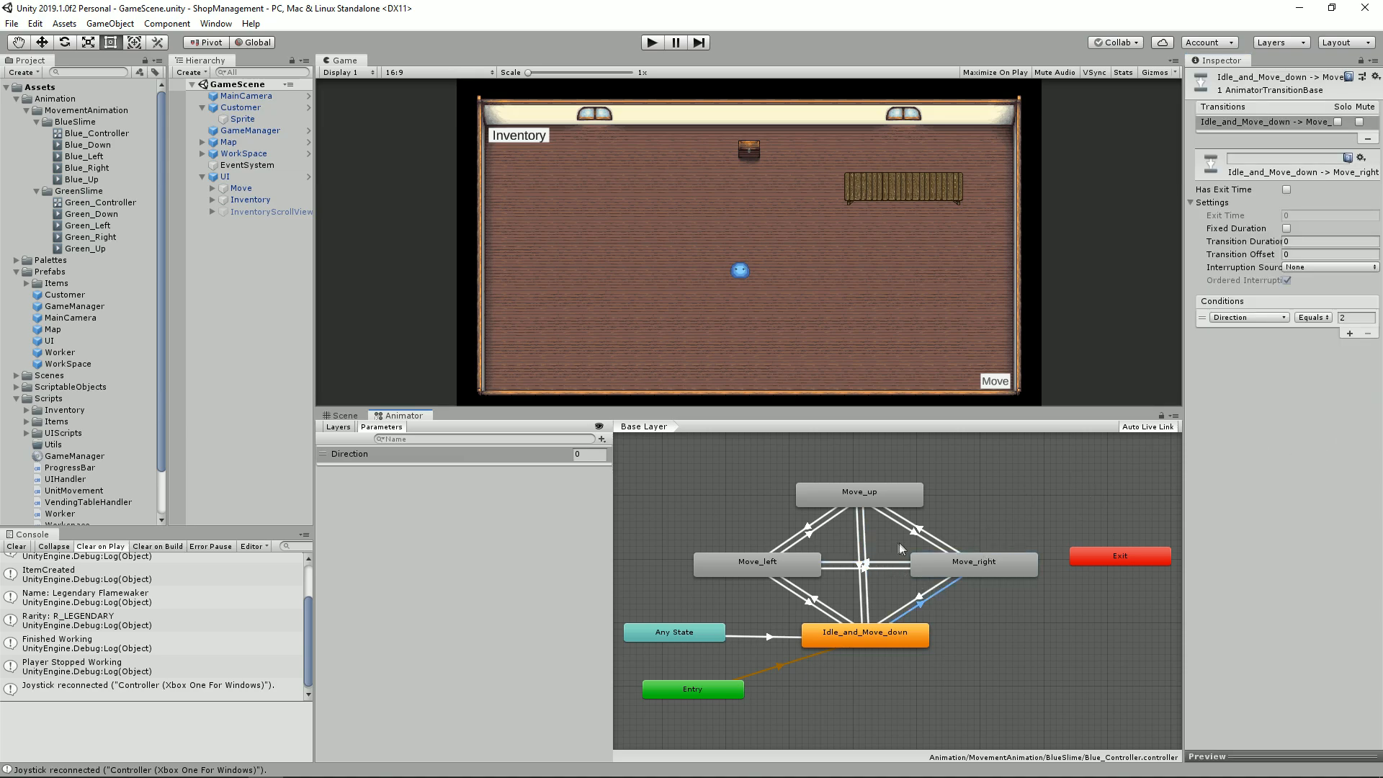
click(883, 562)
click(1286, 189)
click(1287, 228)
click(1310, 242)
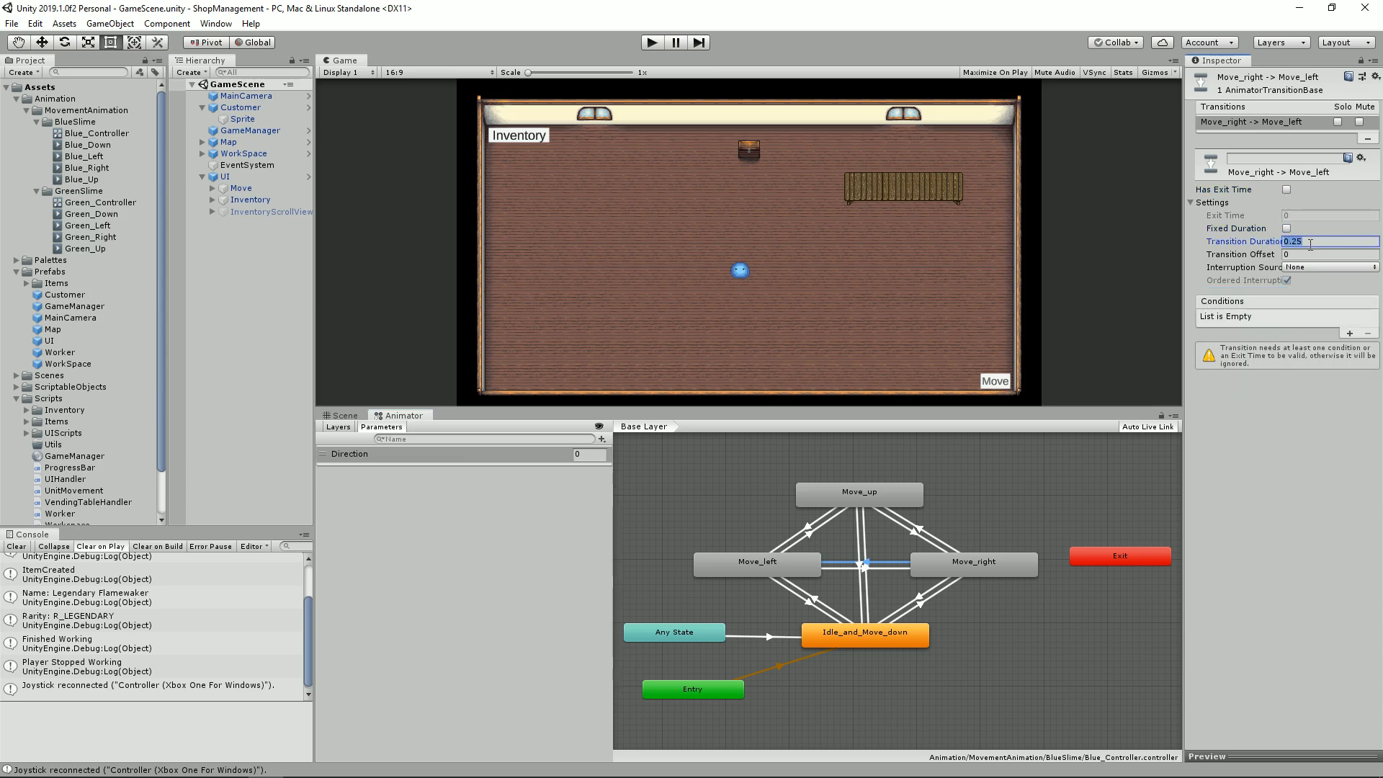
text(0)
click(1351, 334)
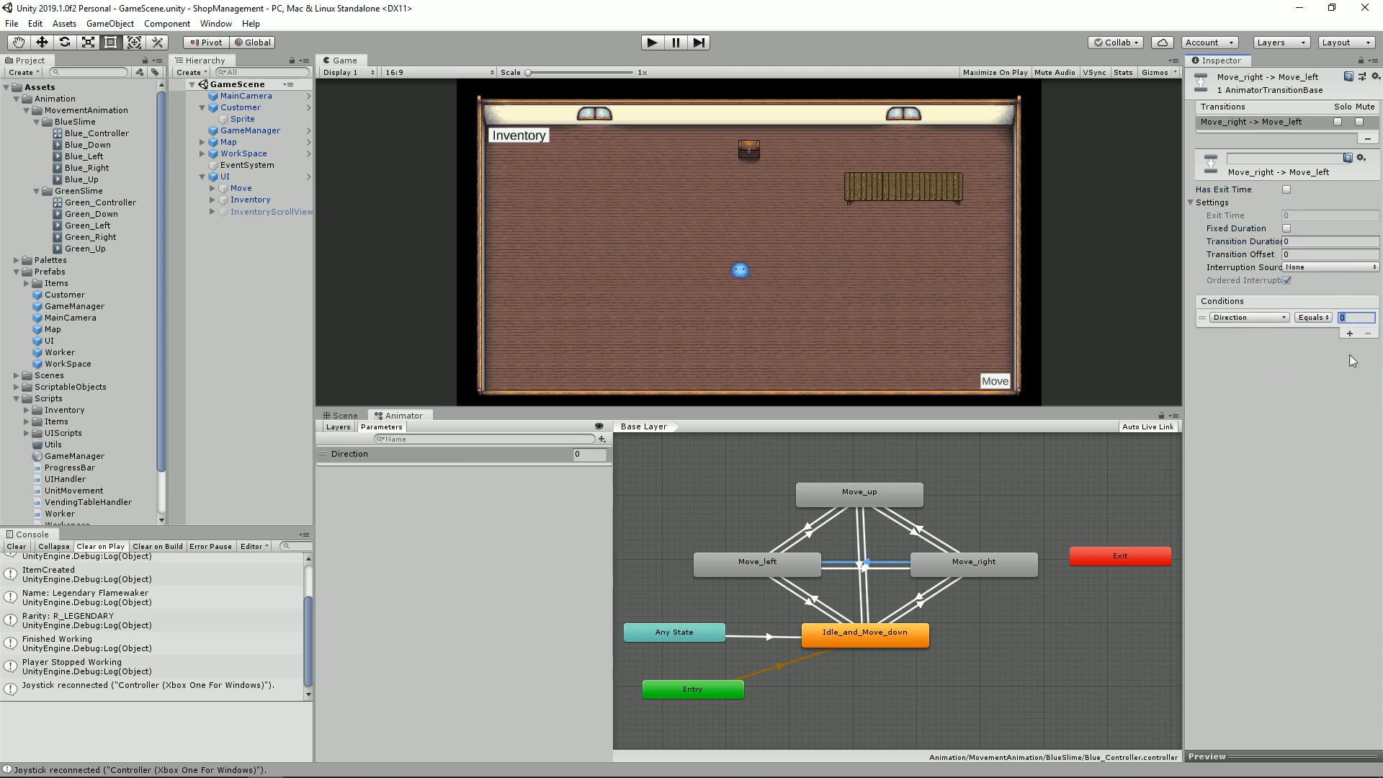
Step: Turn off exit time and fixed duration for the Move_left to Move_right transition and set its duration to 0
click(889, 568)
click(1287, 190)
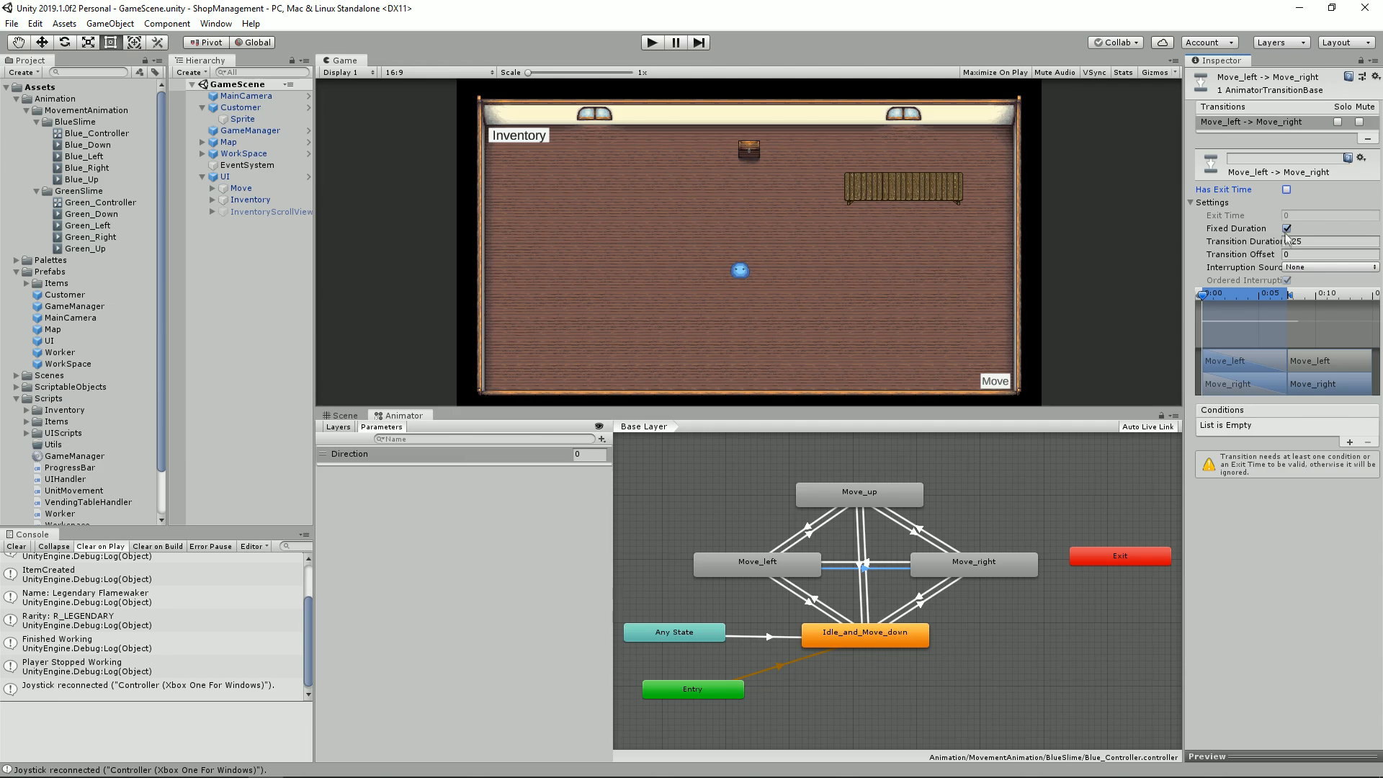
click(1286, 229)
click(1300, 241)
Step: Add the condition Direction Equals 2 to the Move_left to Move_right transition
click(1349, 334)
click(1282, 319)
click(1312, 319)
click(1321, 366)
click(1347, 320)
text(2)
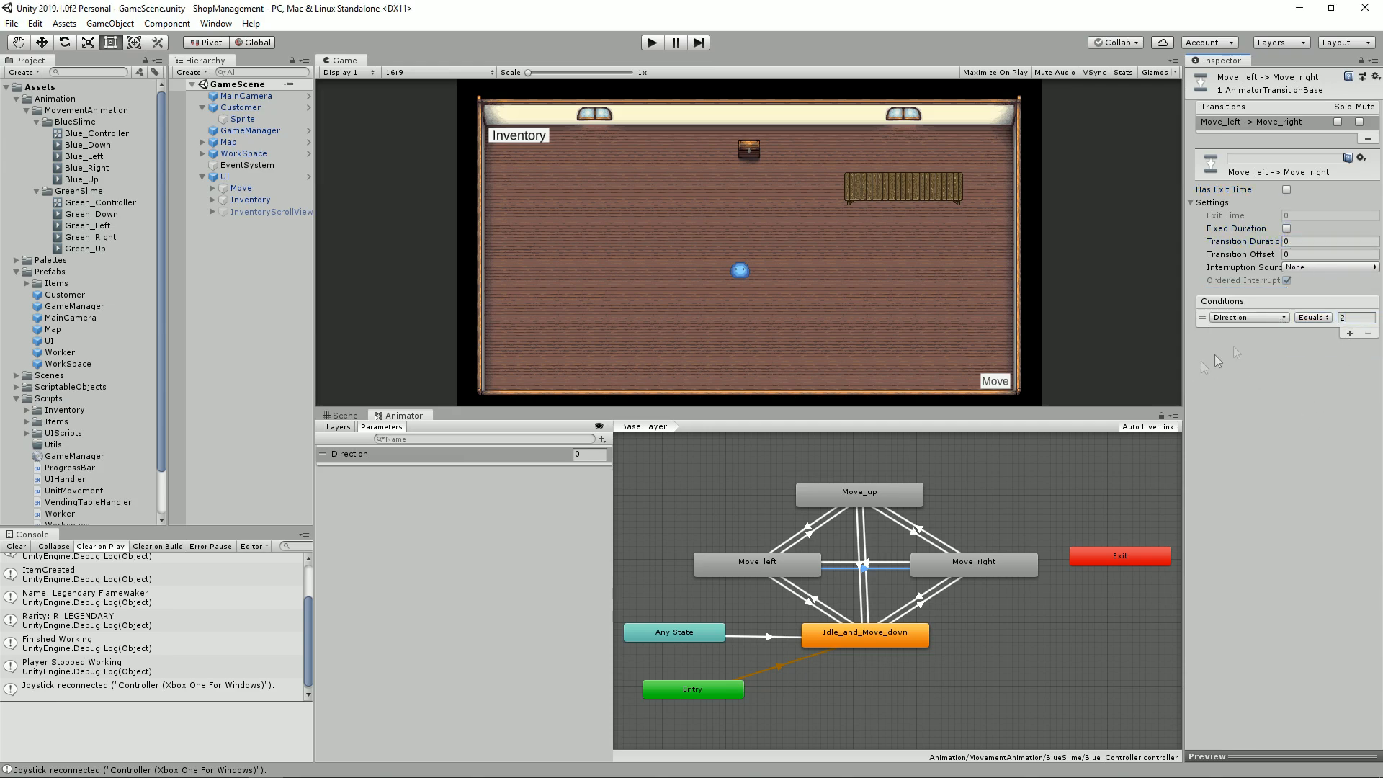
Step: Review the conditions on the left-right and up-down transitions and run the game to test the animations
click(886, 560)
click(877, 571)
click(867, 591)
click(859, 590)
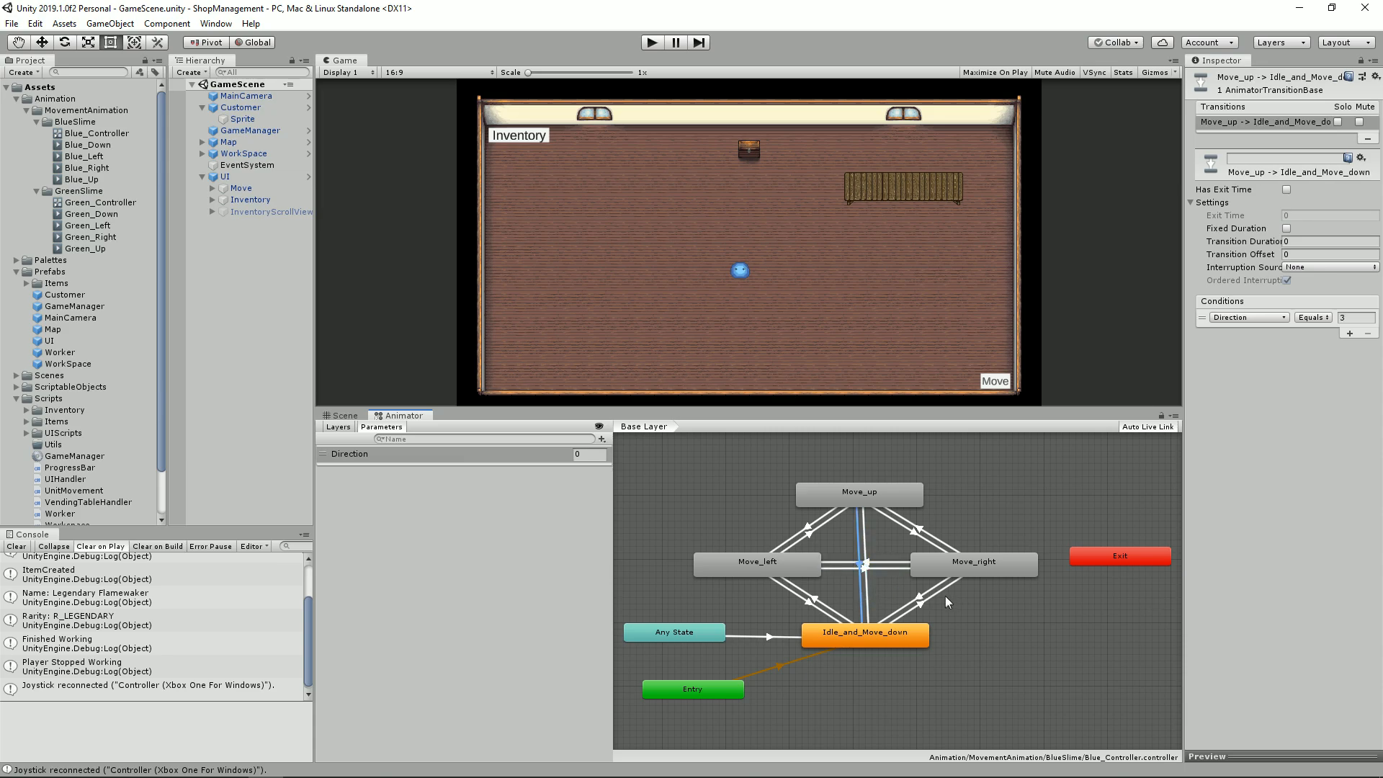
click(952, 614)
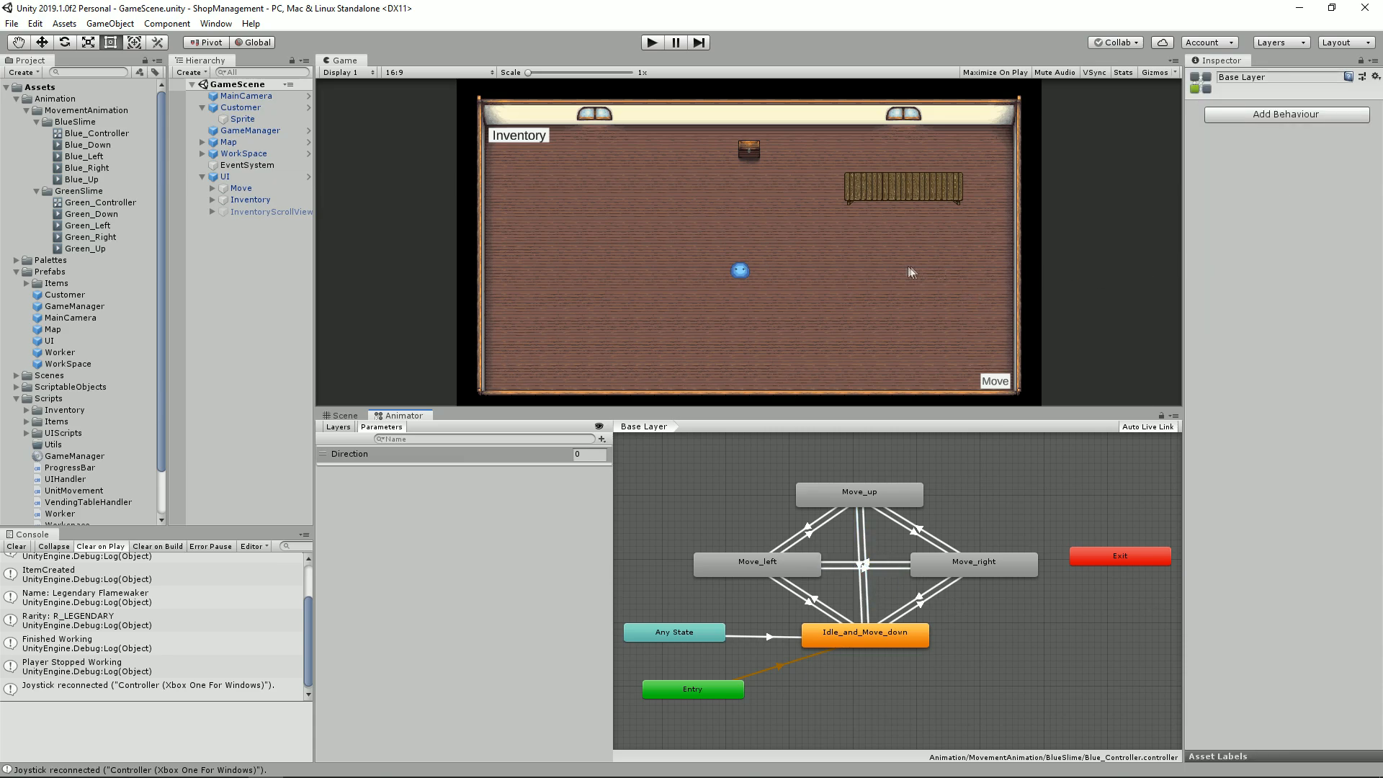
click(650, 45)
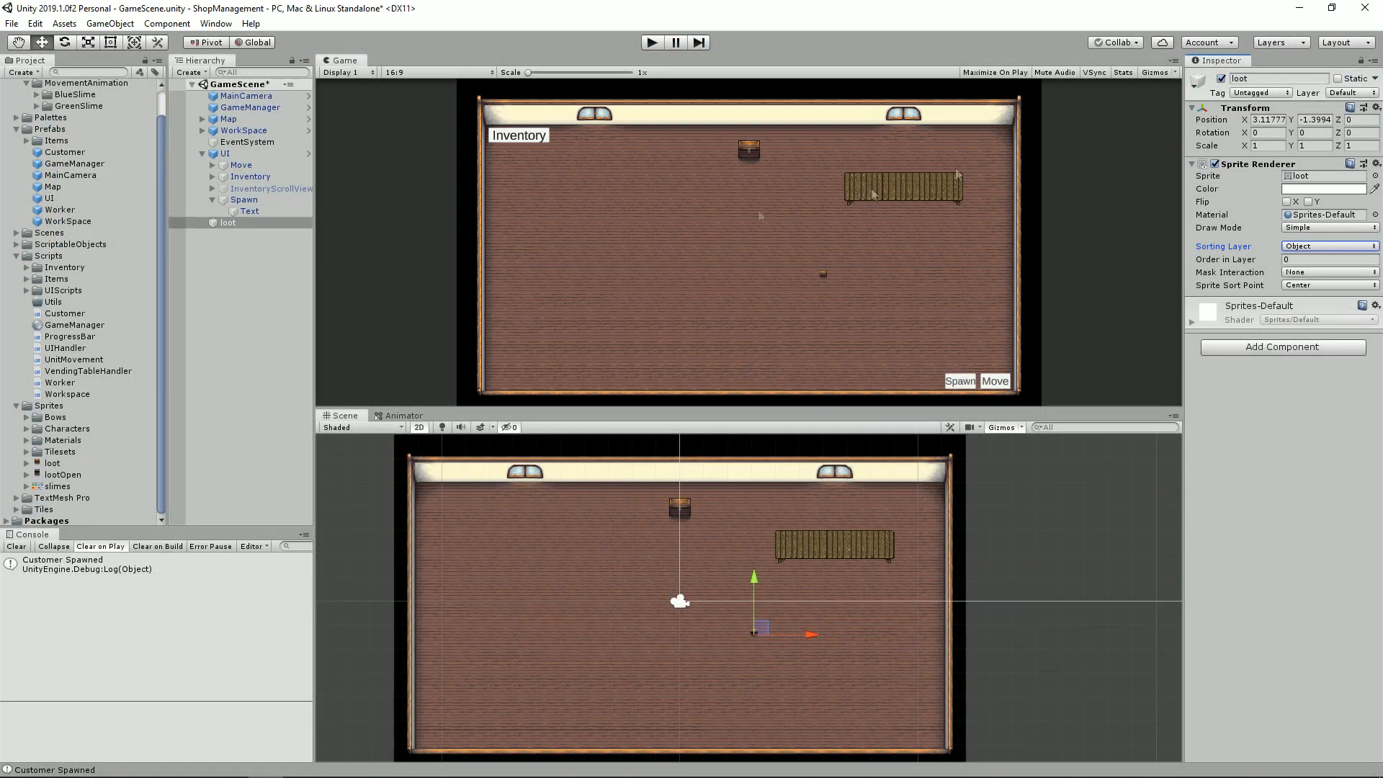
Step: Set the loot sprite's import Pixels Per Unit to 33 and apply the change
click(202, 131)
click(243, 130)
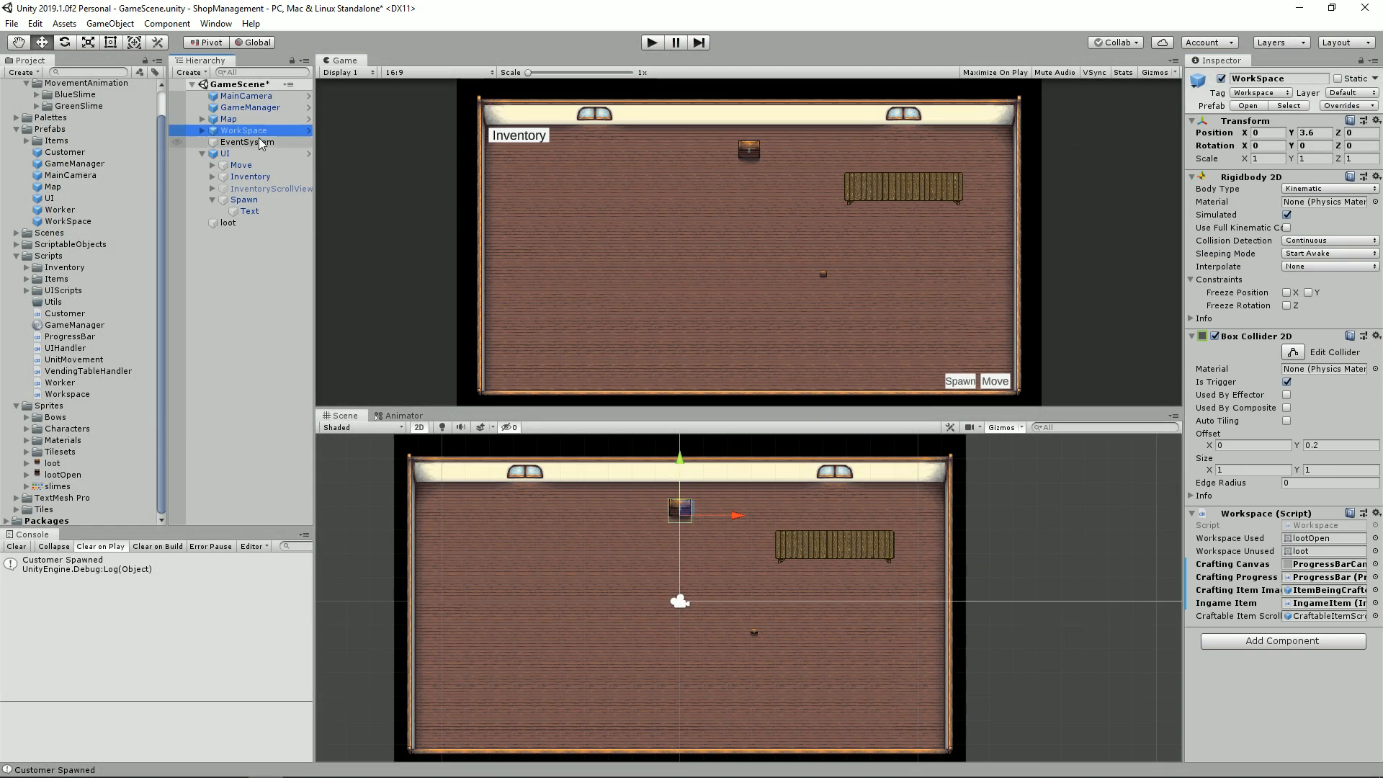
click(240, 142)
click(244, 130)
click(203, 130)
click(227, 222)
click(86, 464)
click(1306, 156)
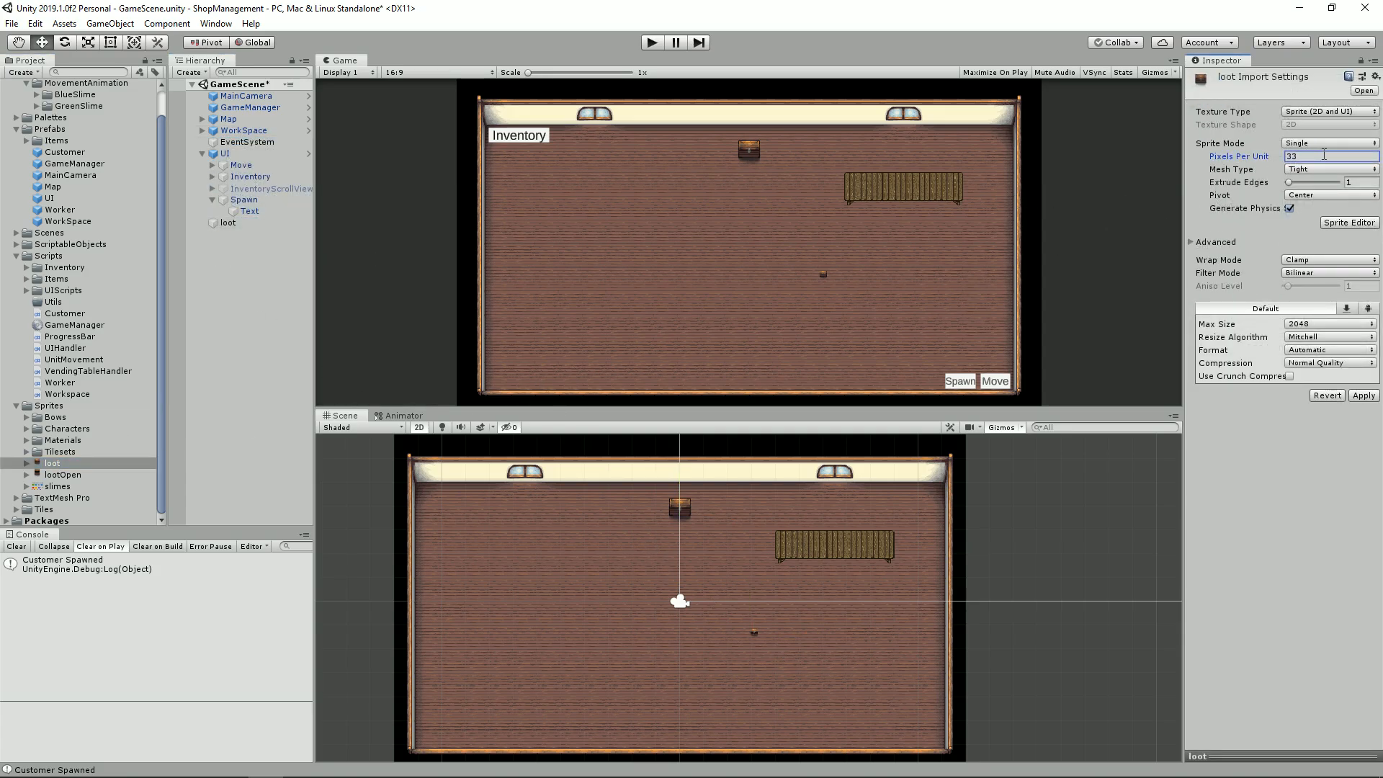
click(1364, 394)
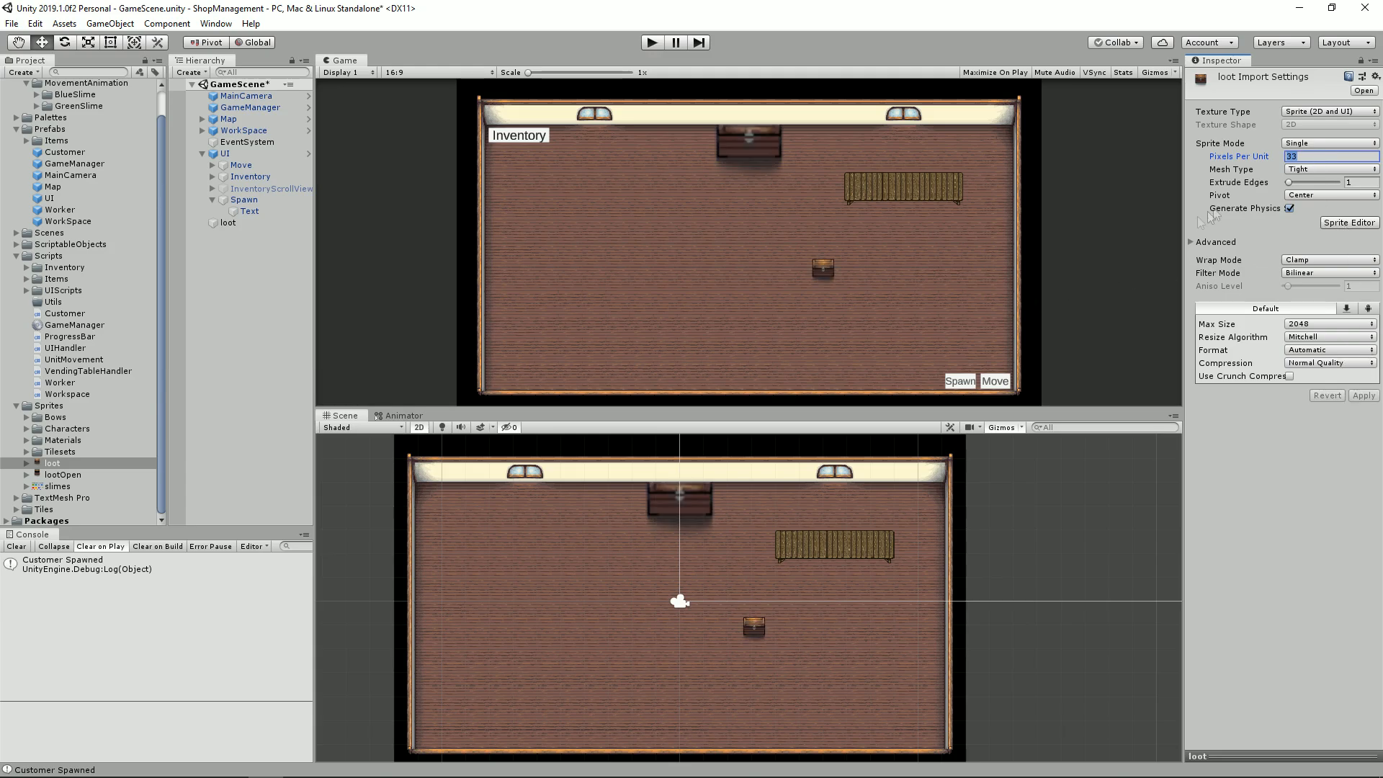
Step: Set the X and Y scale of WorkSpace's Sprite child to 1 and update the WorkSpace prefab from the scene object
click(203, 131)
click(252, 144)
click(1267, 146)
text(1)
click(1307, 146)
text(1)
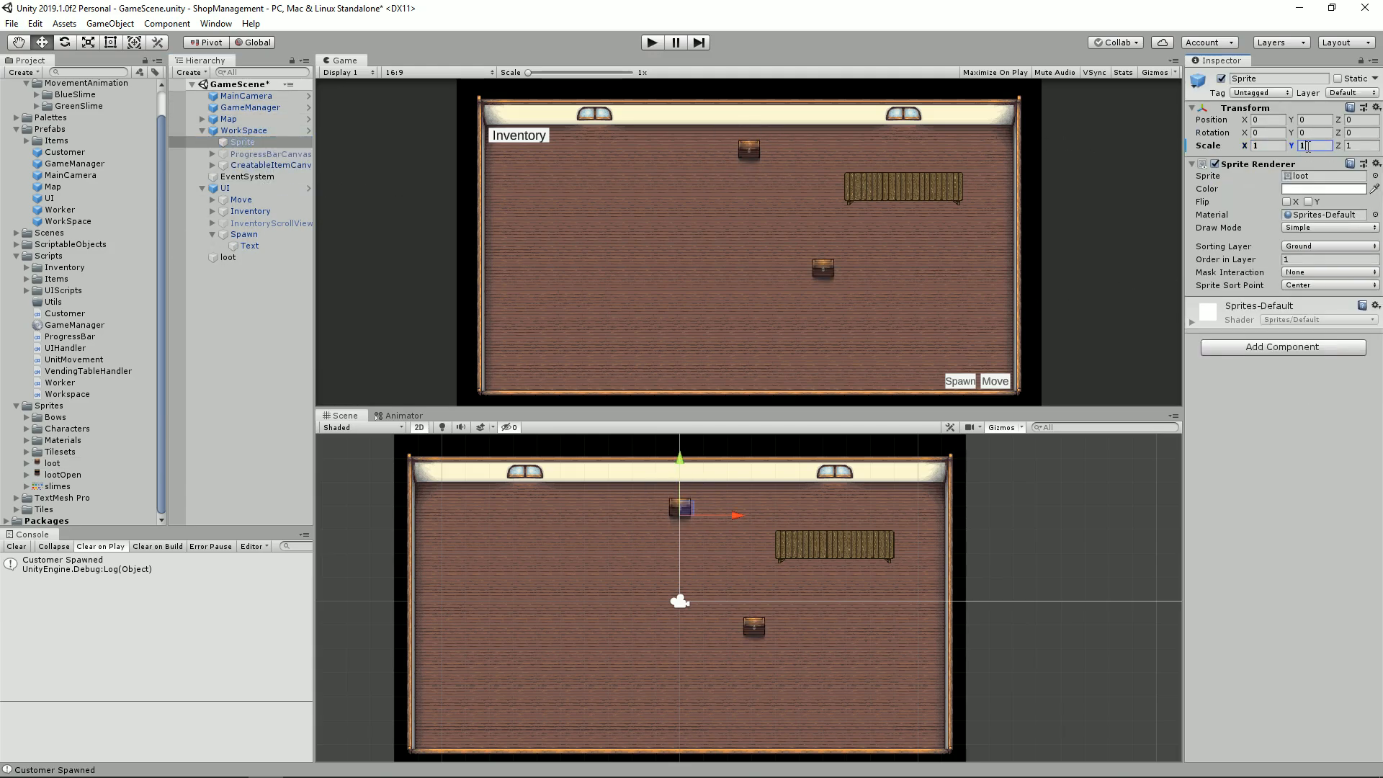
click(239, 258)
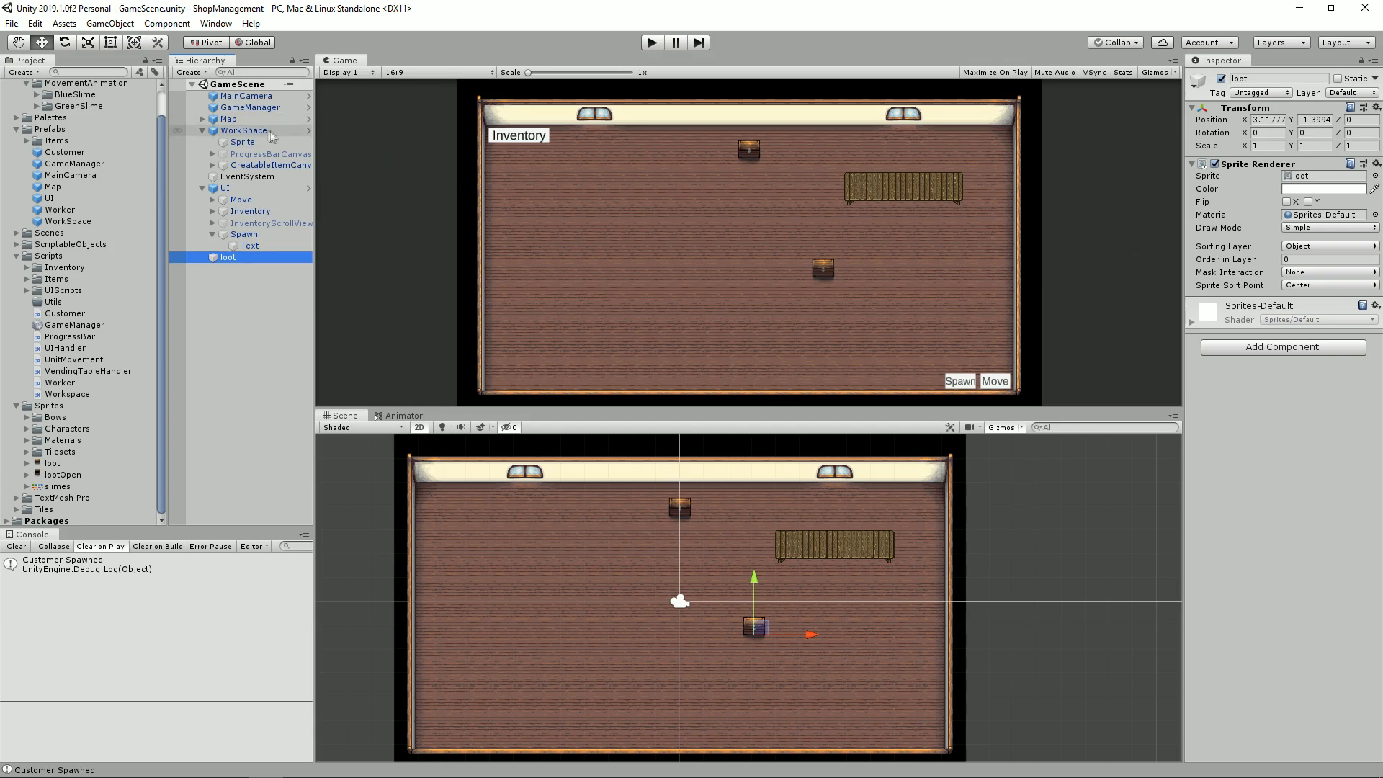
drag(244, 132, 82, 224)
Step: Run the game and add a Box Collider 2D to the loot object
key(ctrl+p)
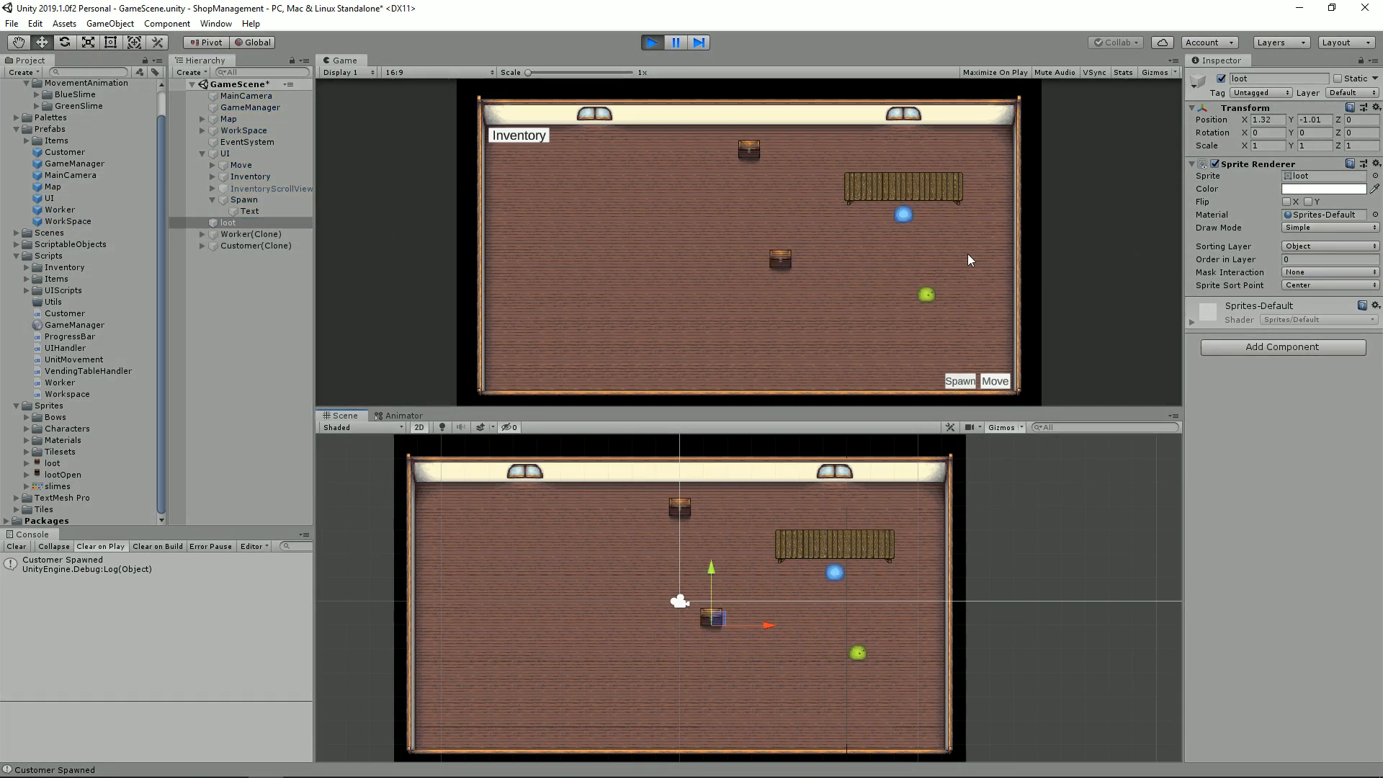
click(1239, 346)
text(coll)
key(Down)
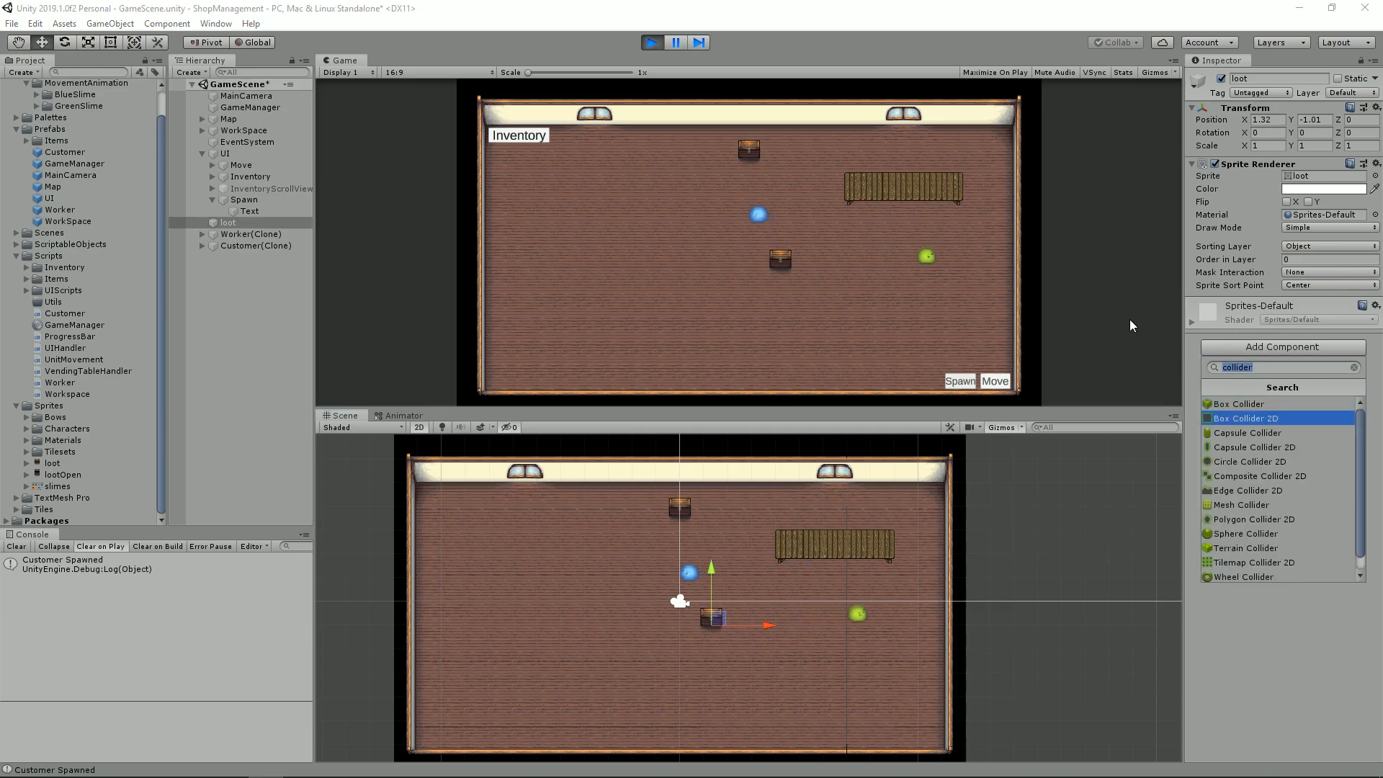
key(Return)
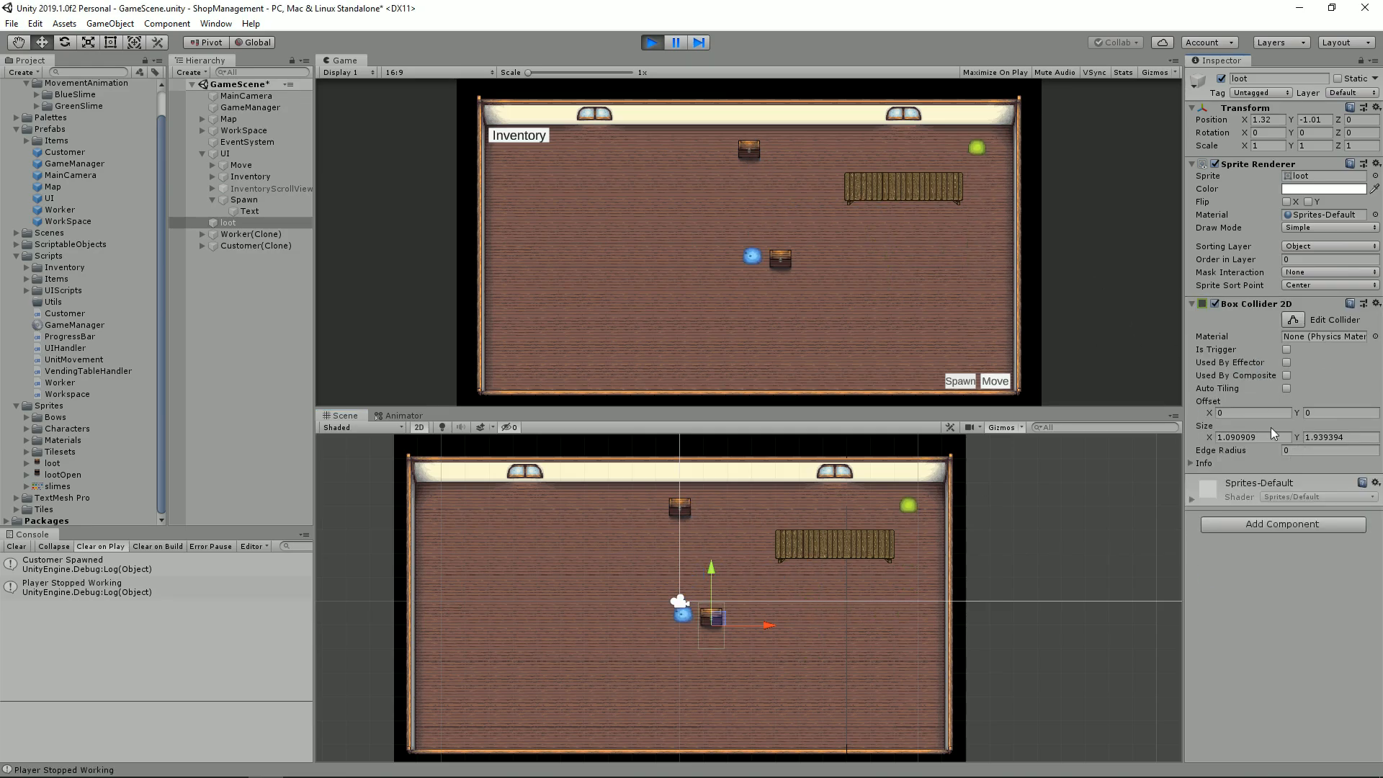
Step: Adjust the X and Y size of the loot object's box collider and reposition the chest in the scene
drag(1207, 438, 1206, 440)
mouse_move(1297, 439)
mouse_down()
mouse_move(1279, 440)
mouse_move(1303, 414)
mouse_up()
drag(721, 618, 831, 656)
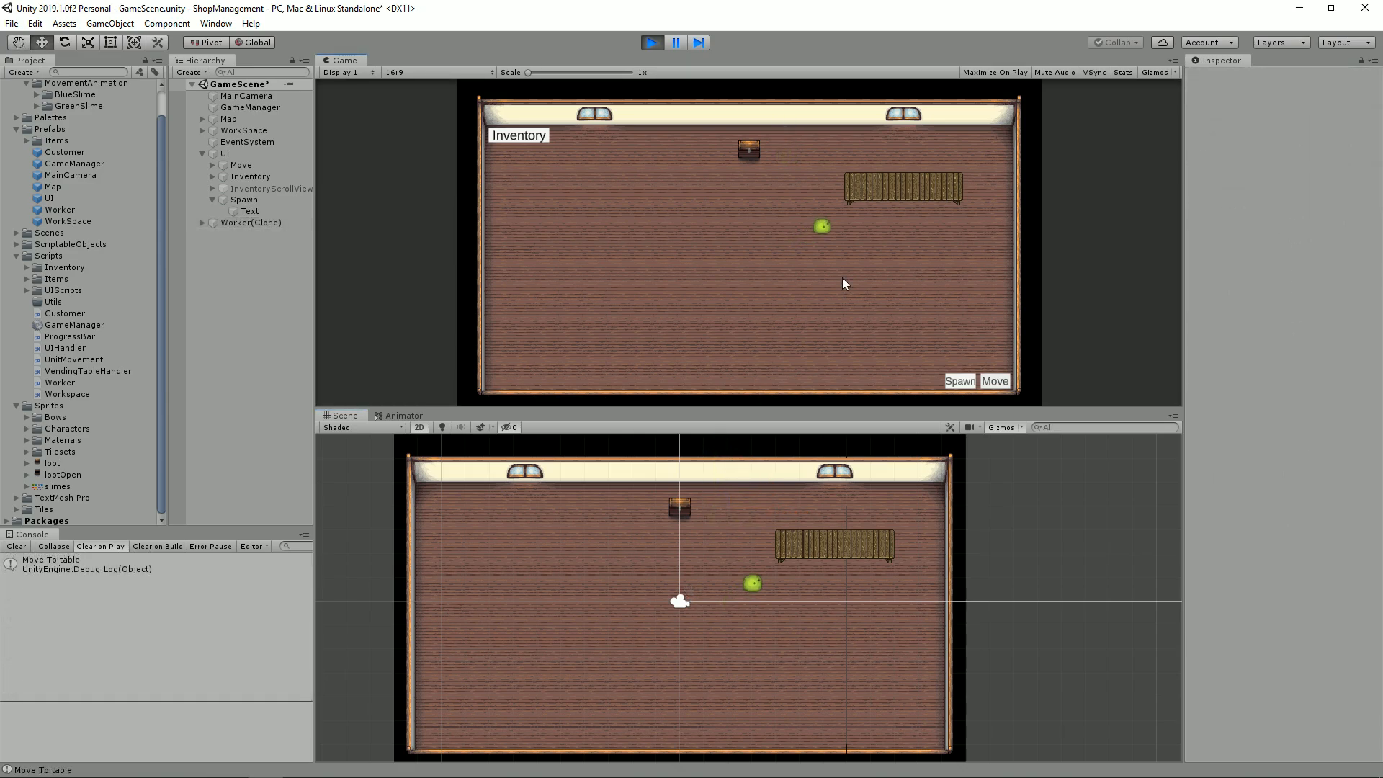
Step: Trigger Move in the running game, inspect the WorkSpace object and nudge the spawned Worker beside the table
click(1000, 383)
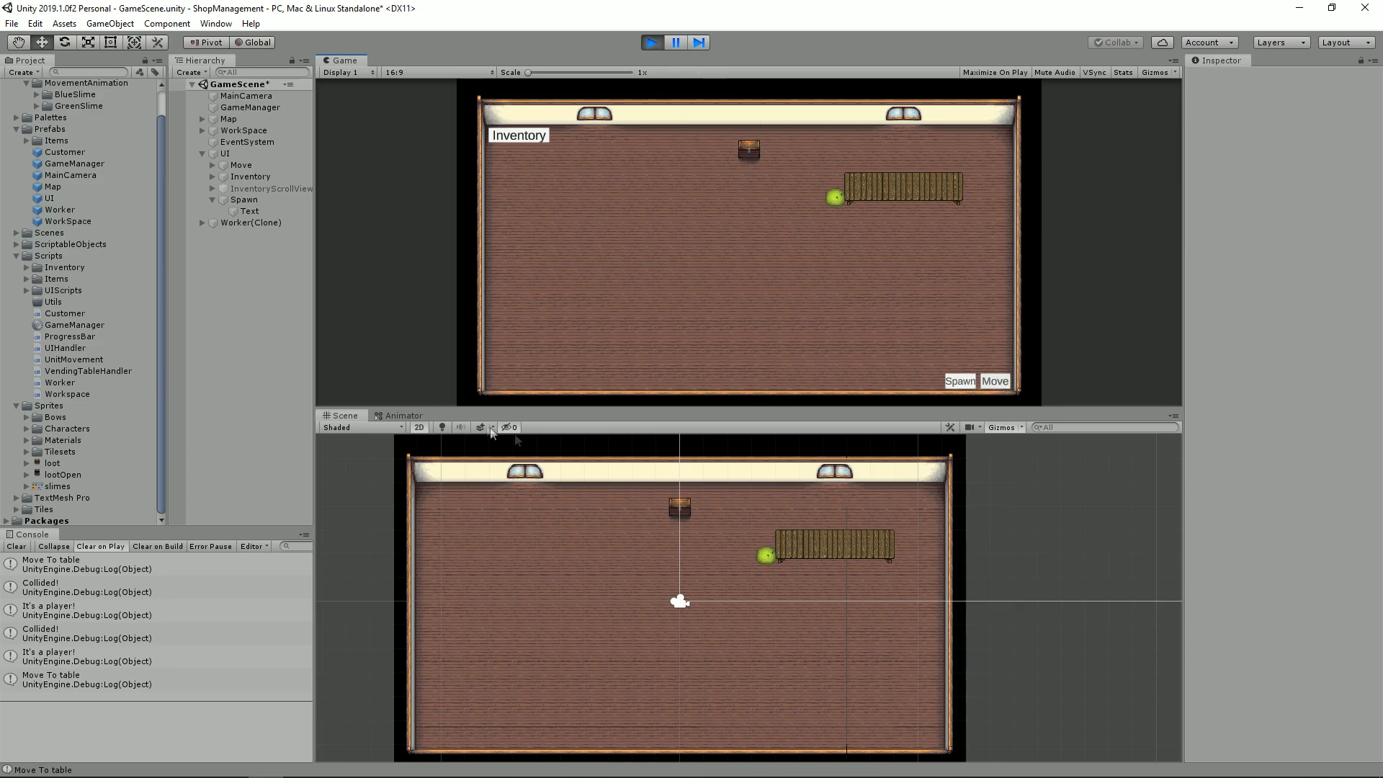
click(242, 130)
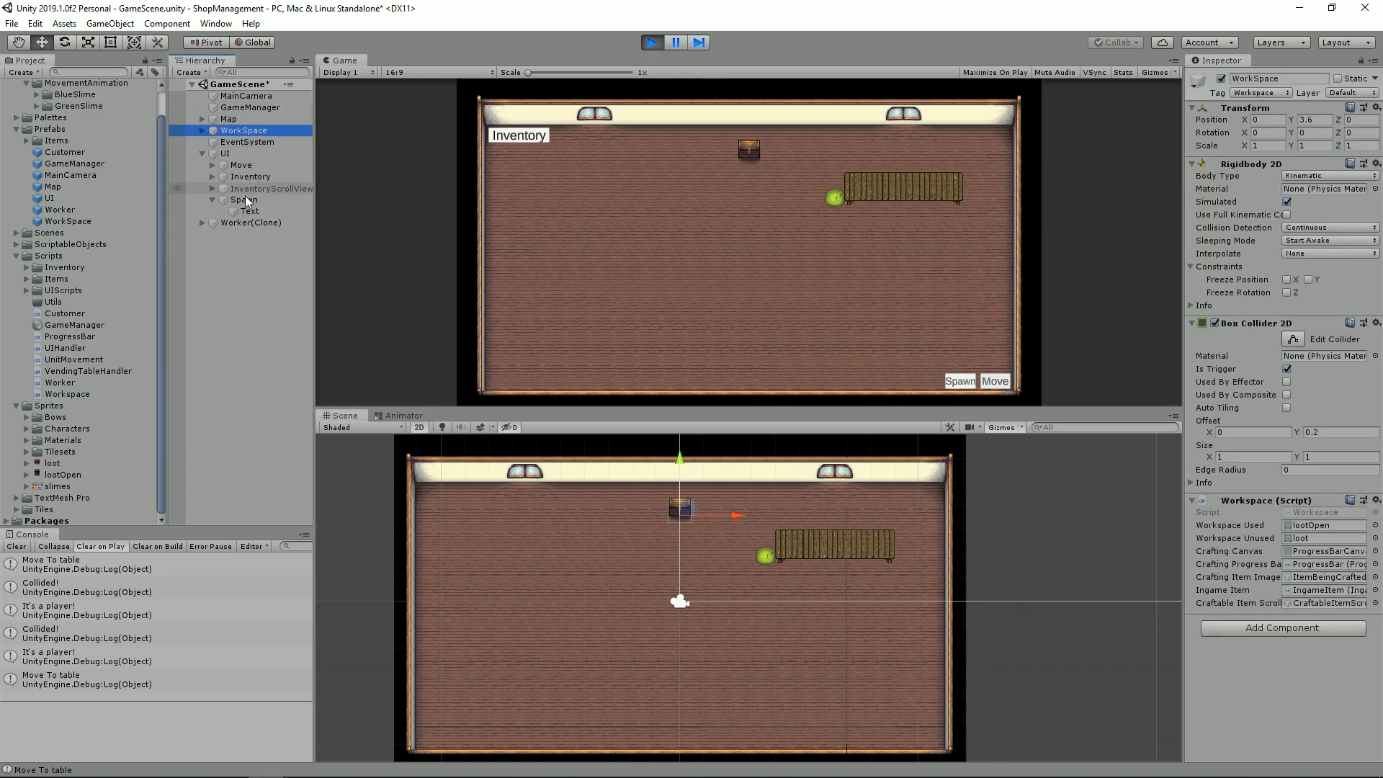
click(237, 222)
mouse_move(768, 551)
mouse_down()
mouse_move(782, 576)
mouse_move(814, 573)
mouse_move(773, 551)
mouse_up()
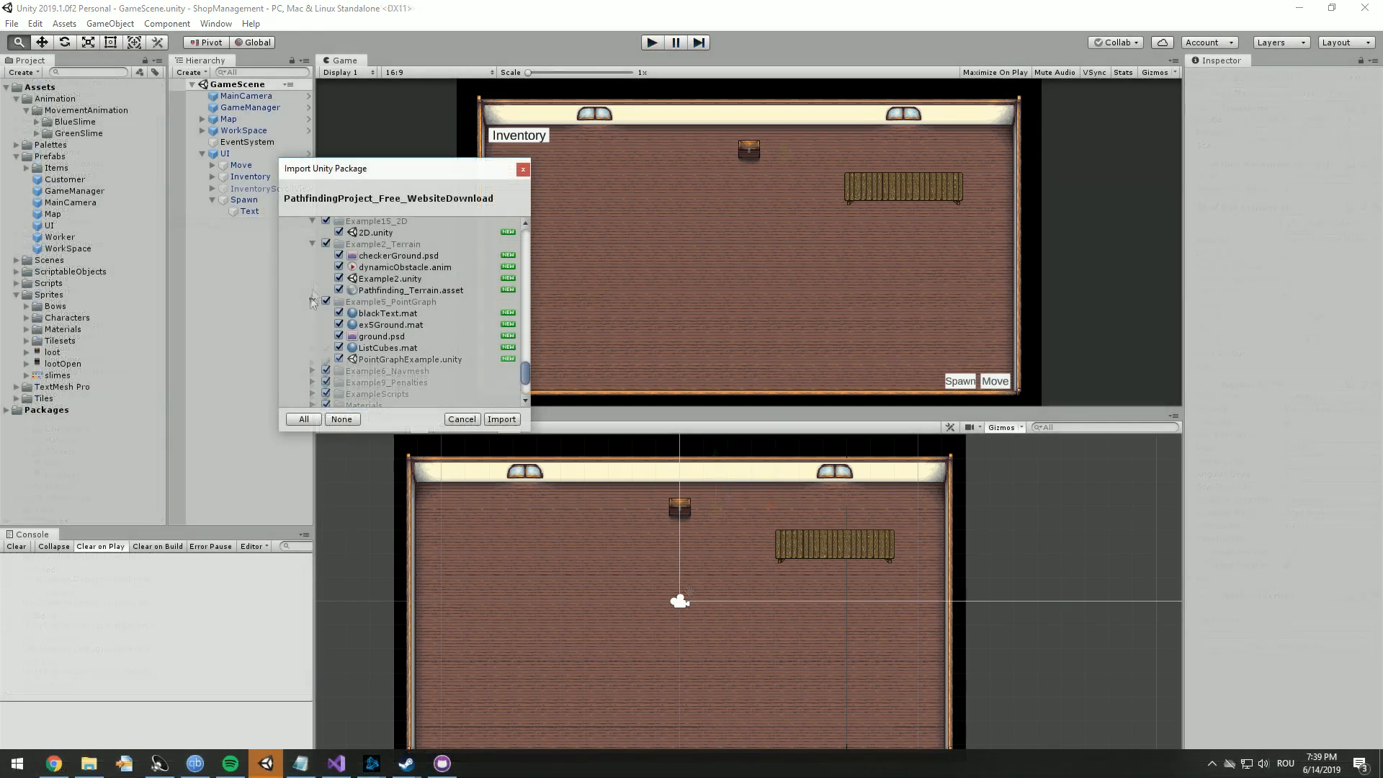
Step: Import the complete AstarPathfindingProject folder from the PathfindingProject_Free_WebsiteDownload package
scroll(310, 267, up, 12)
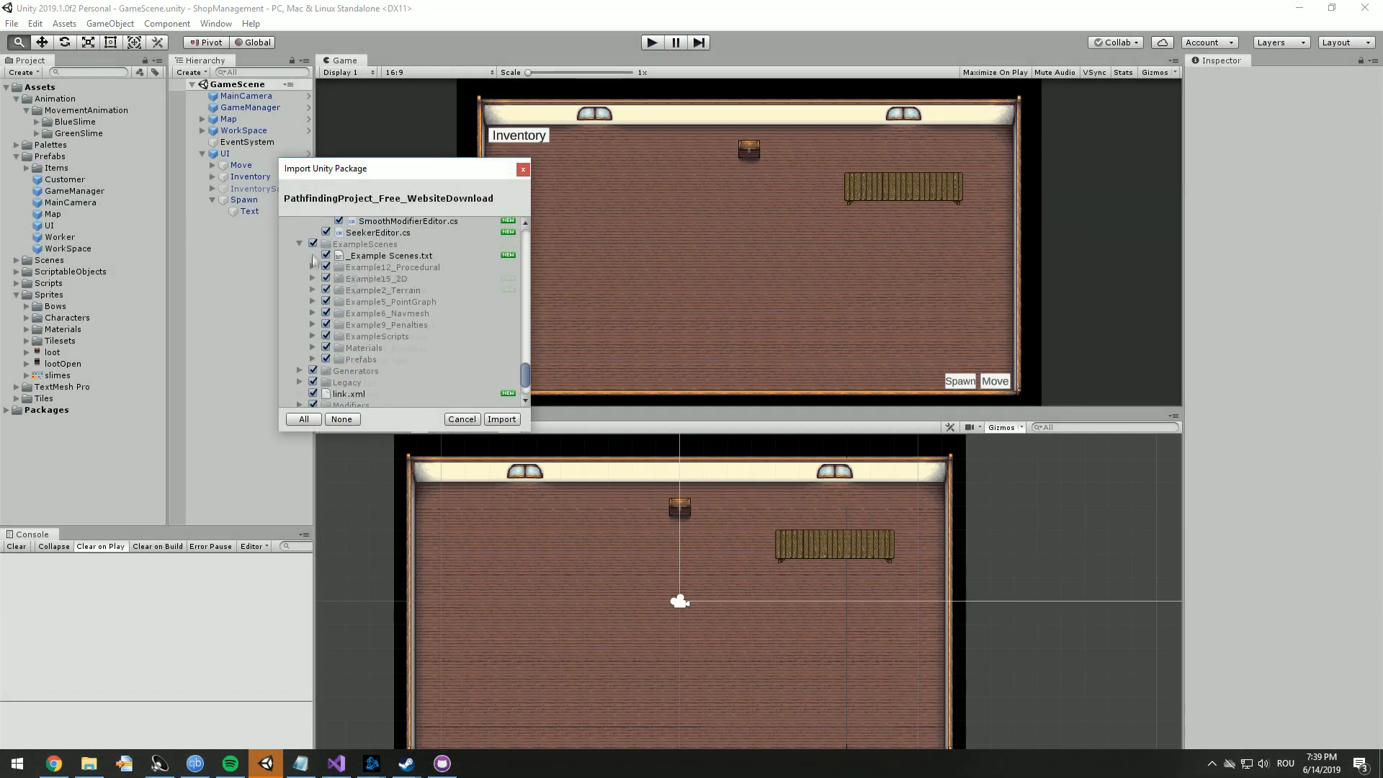
scroll(310, 261, up, 10)
click(287, 223)
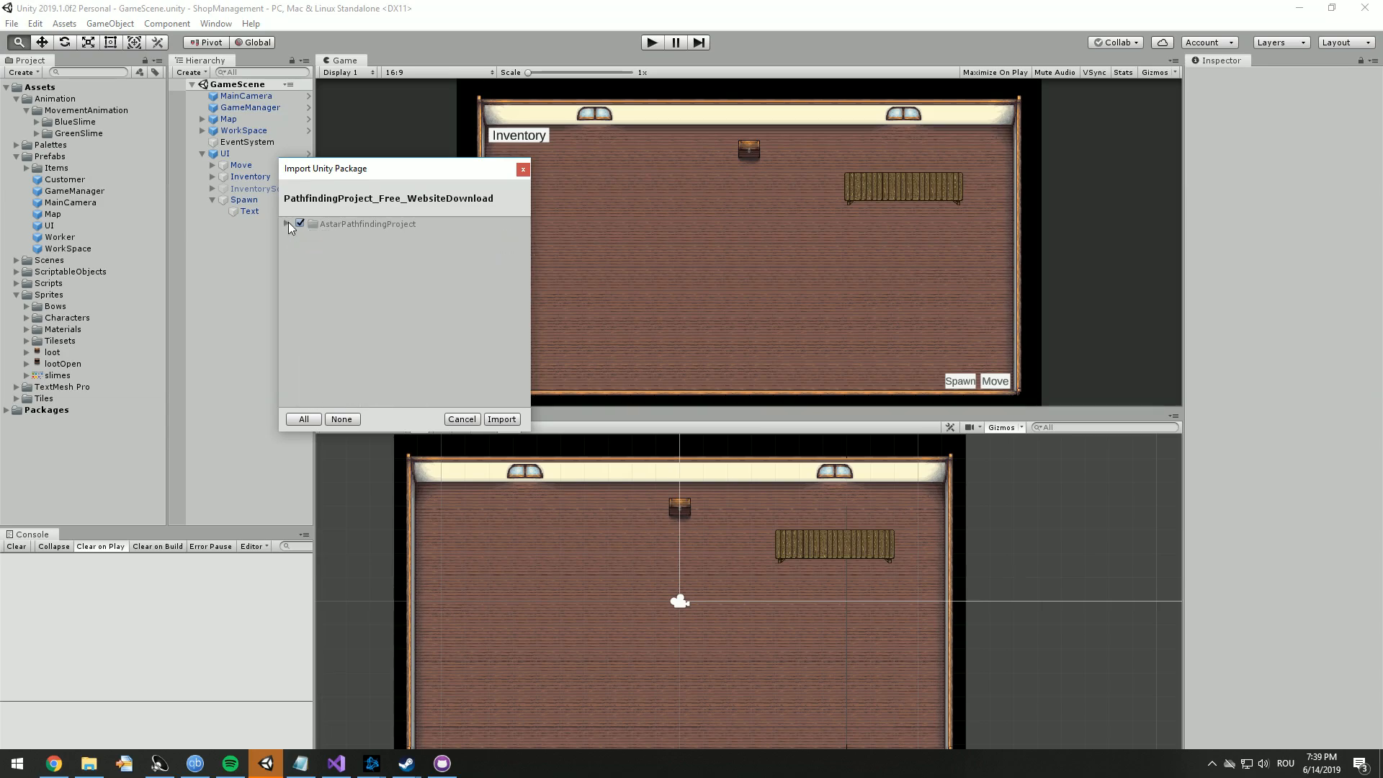
click(493, 419)
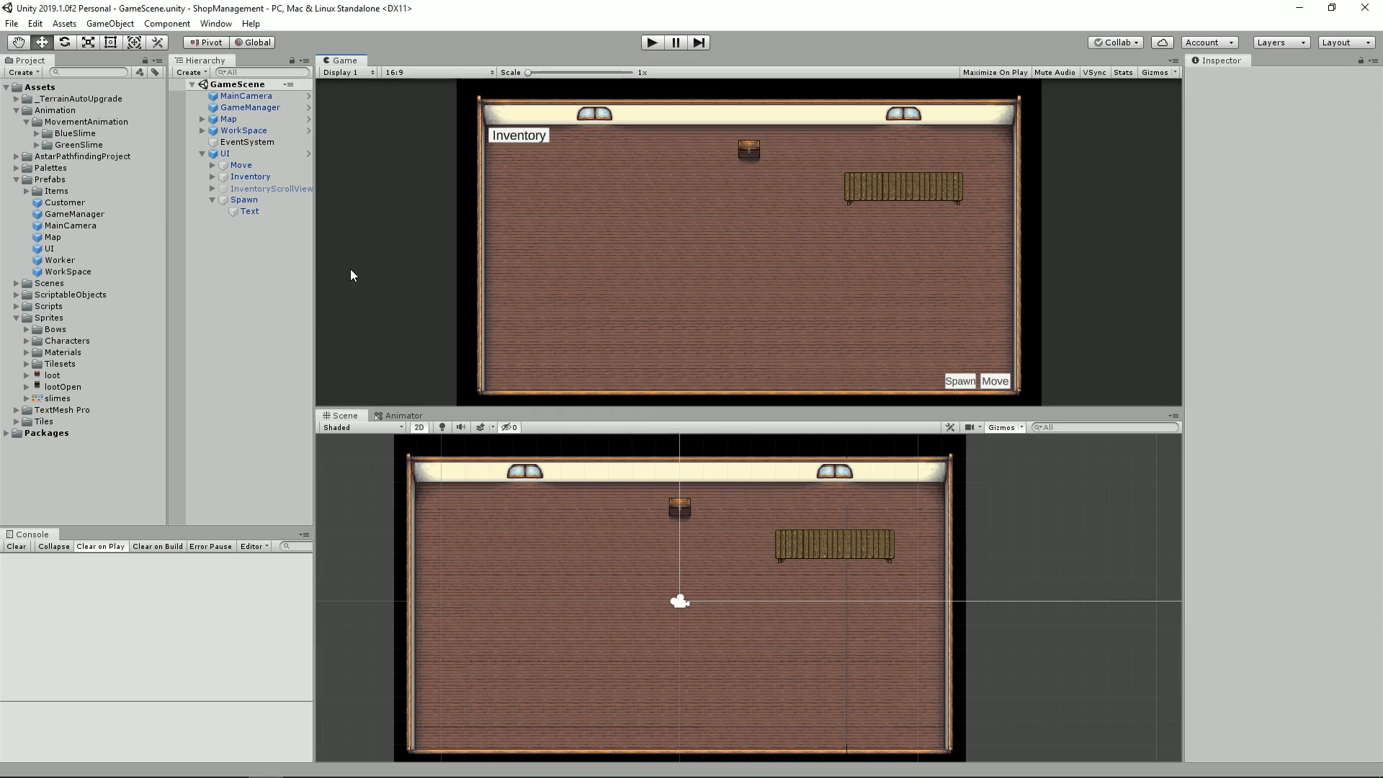
Step: Collapse the Animation, Prefabs and Sprites folders and look inside the _TerrainAutoUpgrade folder
click(16, 111)
click(16, 145)
click(16, 191)
click(16, 98)
click(58, 110)
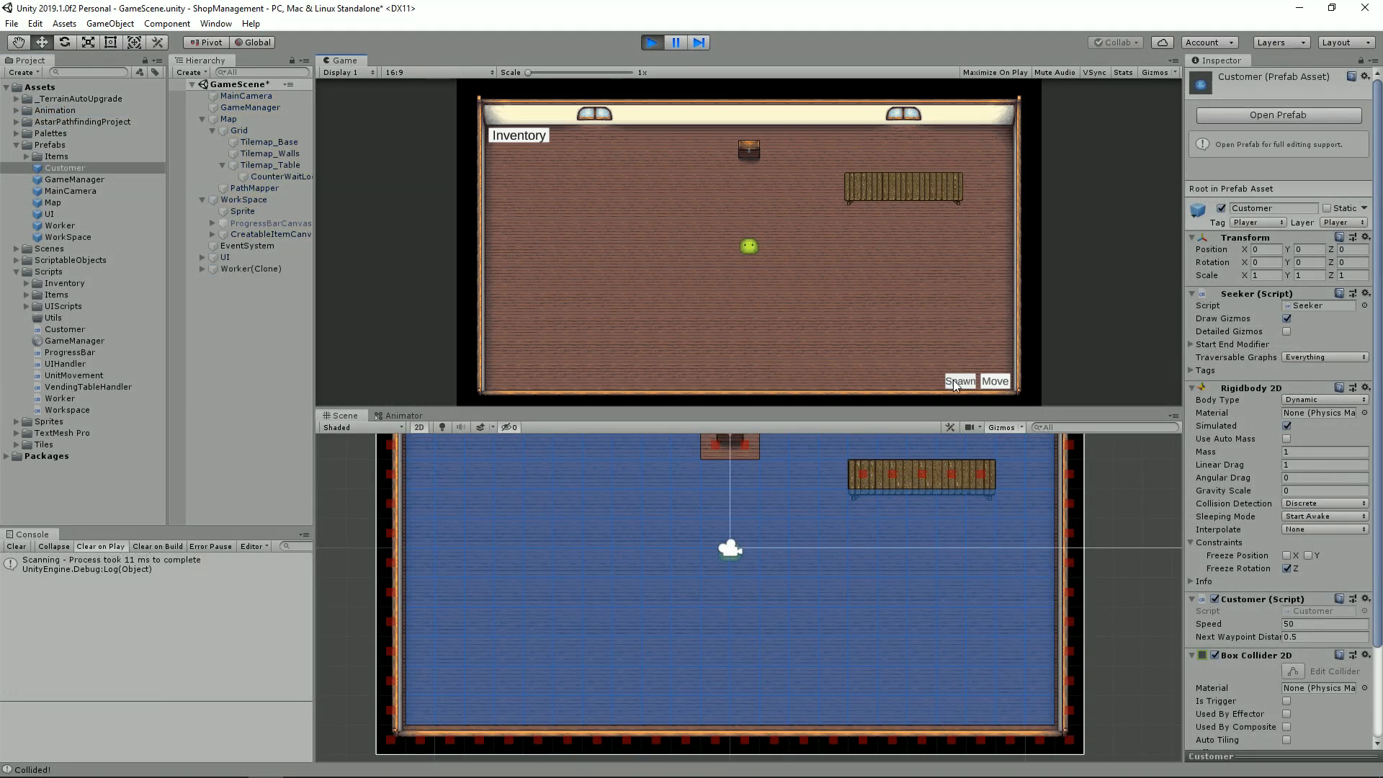
Step: Spawn a customer, restart the game and spawn more customers to test their path to the table
click(955, 380)
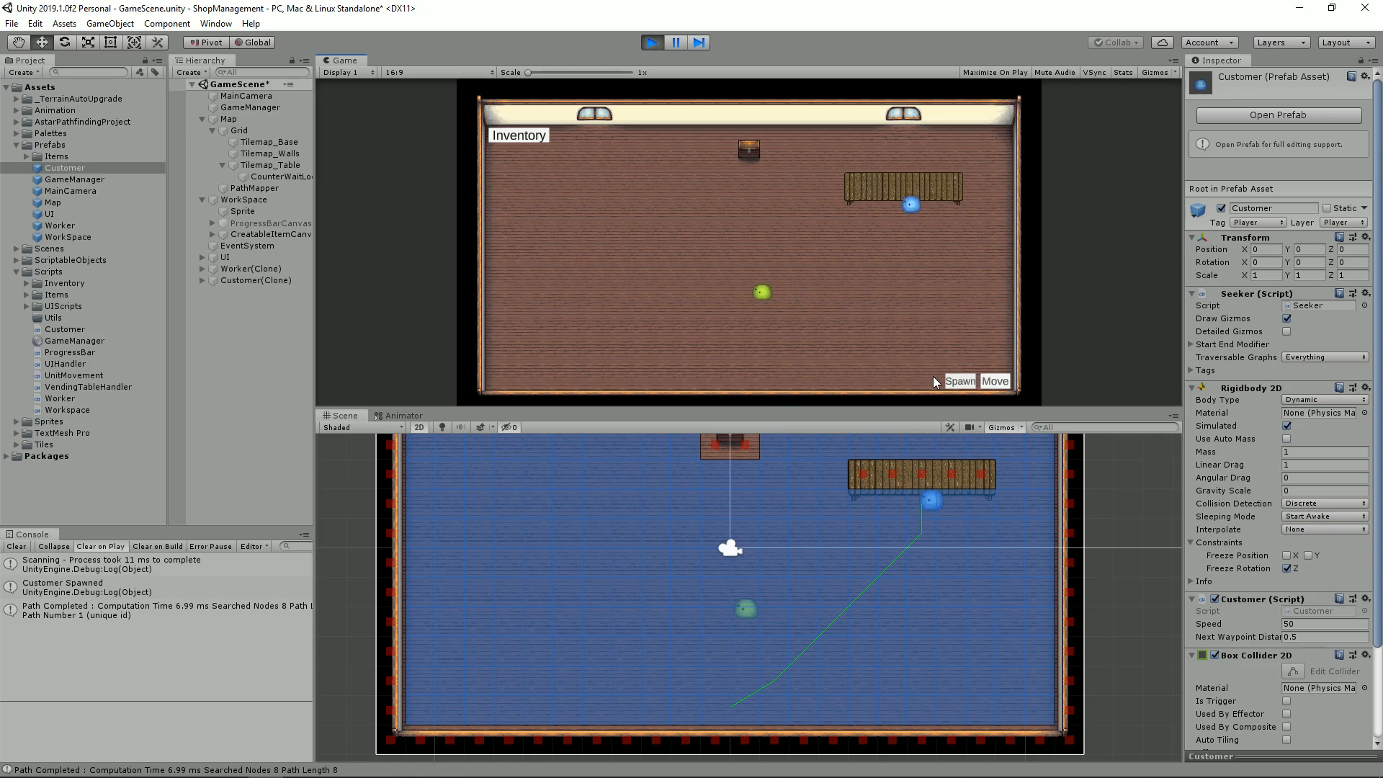
click(646, 44)
click(651, 43)
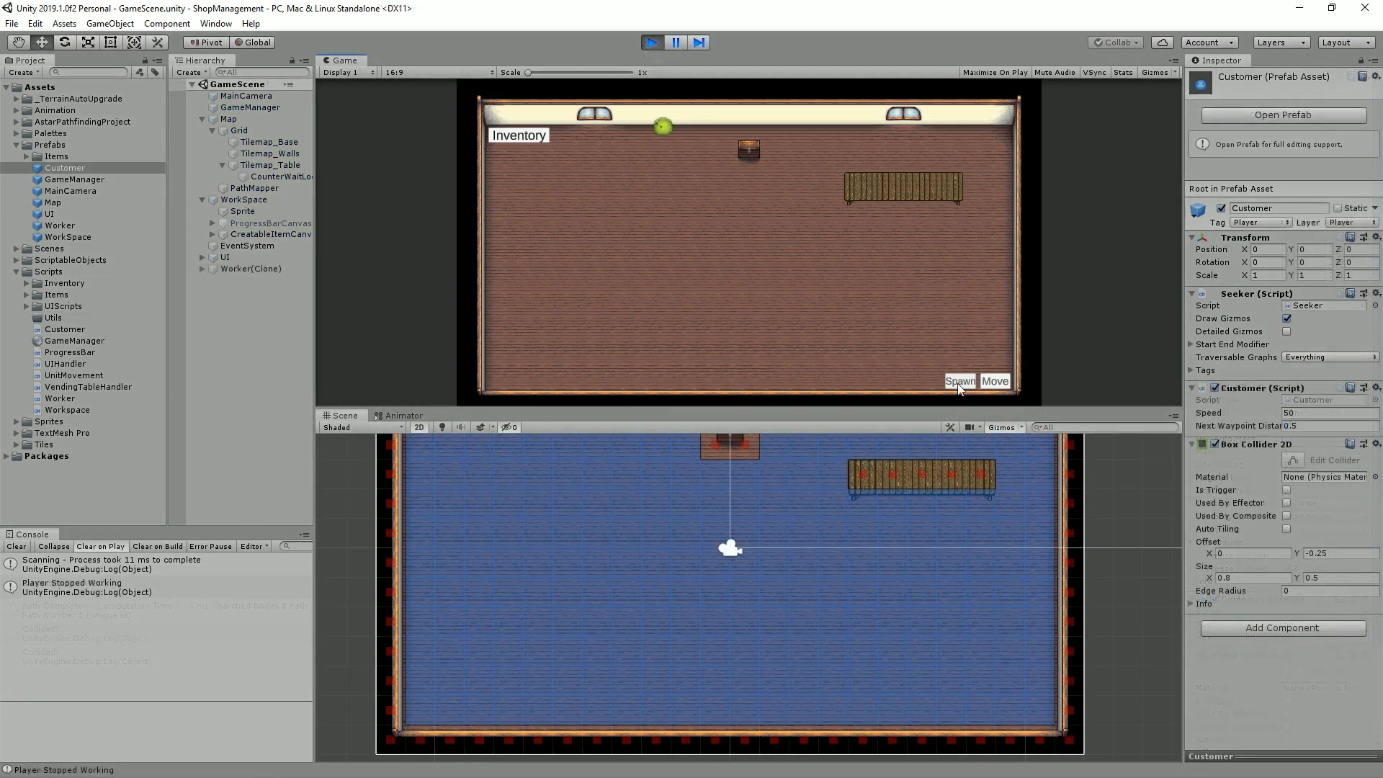
click(957, 382)
click(957, 382)
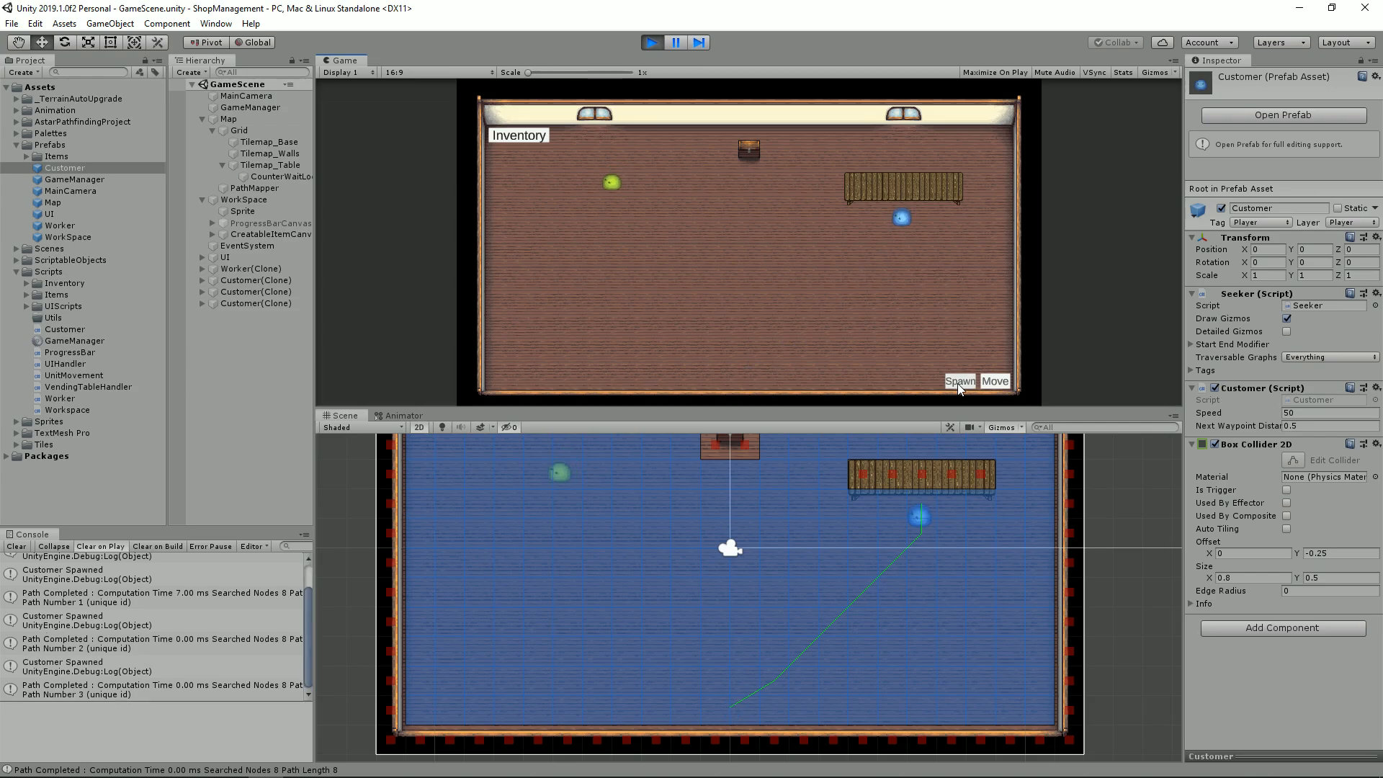
Step: Set the Customer prefab's speed to 1, spawn another customer to test it and stop the game
click(1286, 411)
text(1)
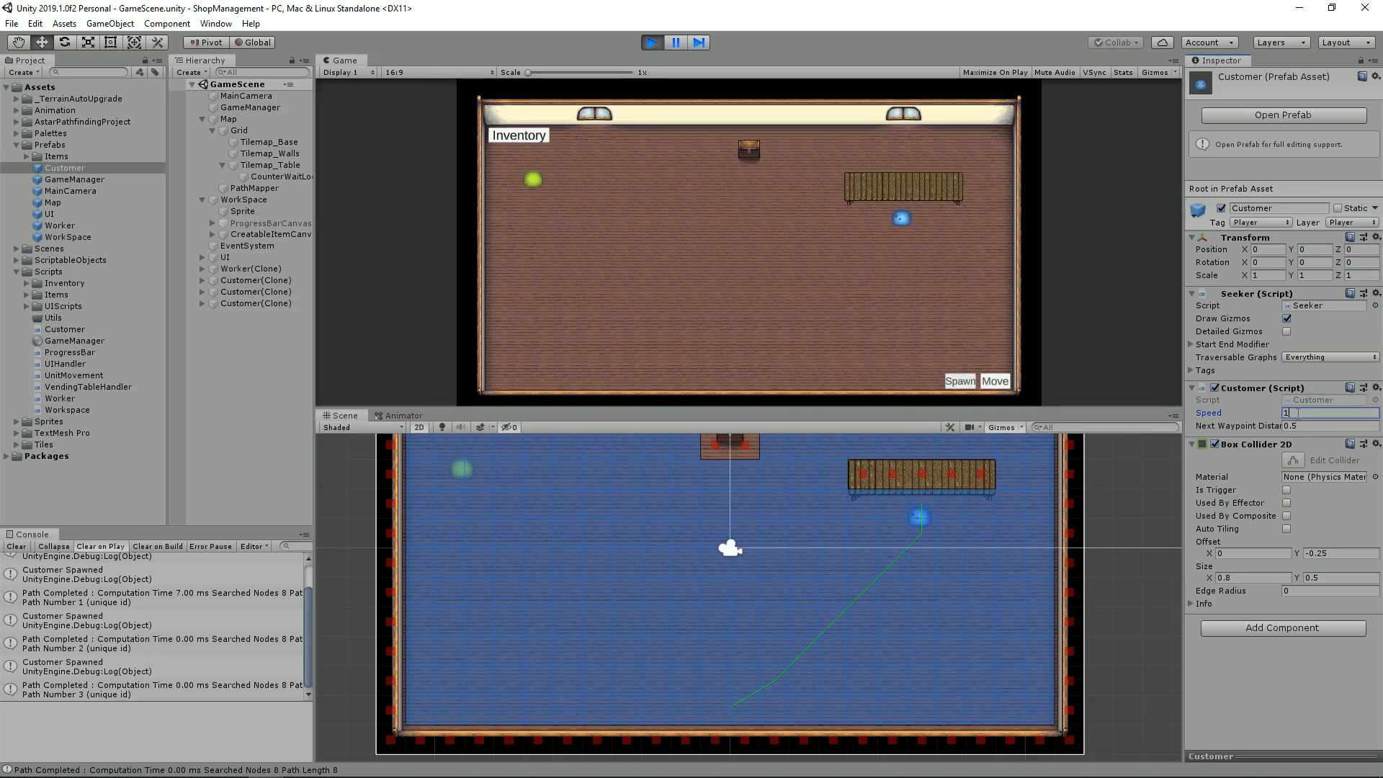
click(961, 381)
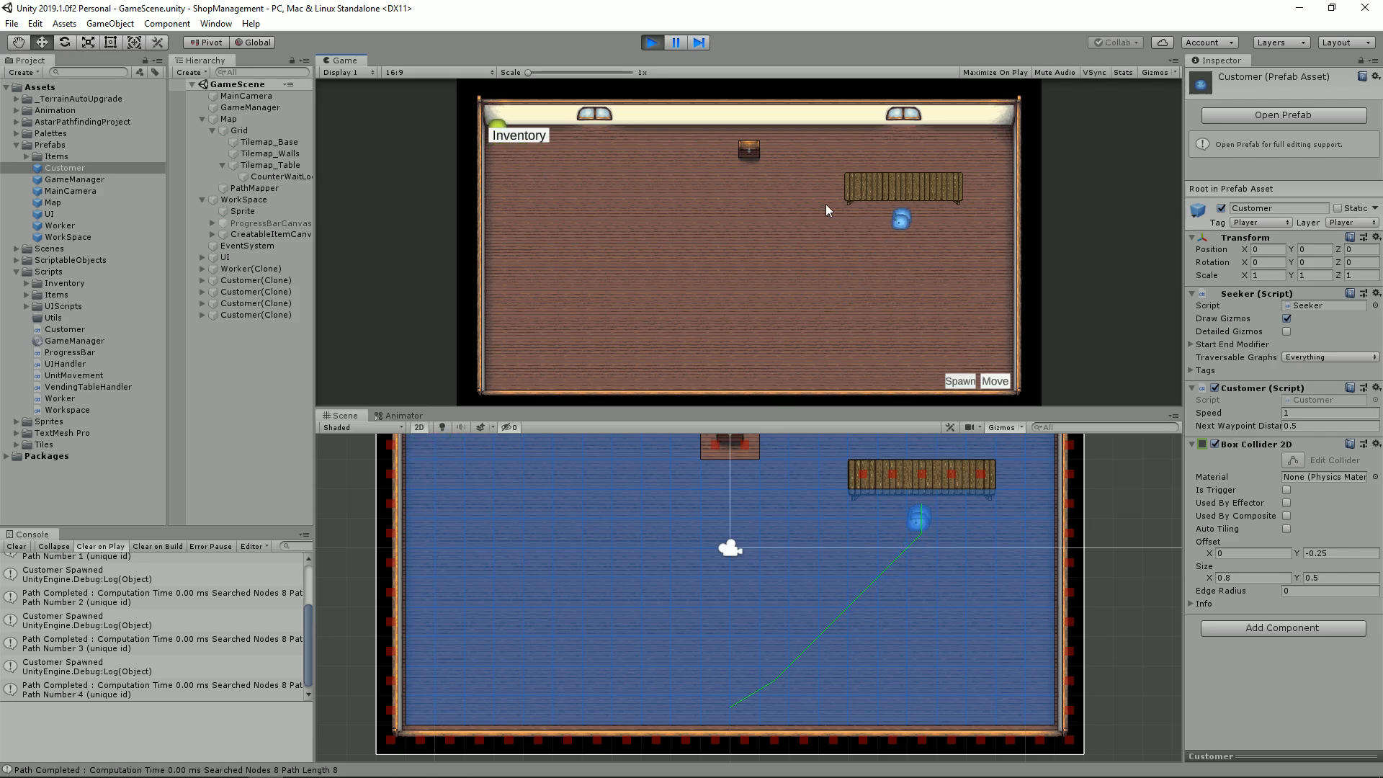
click(654, 45)
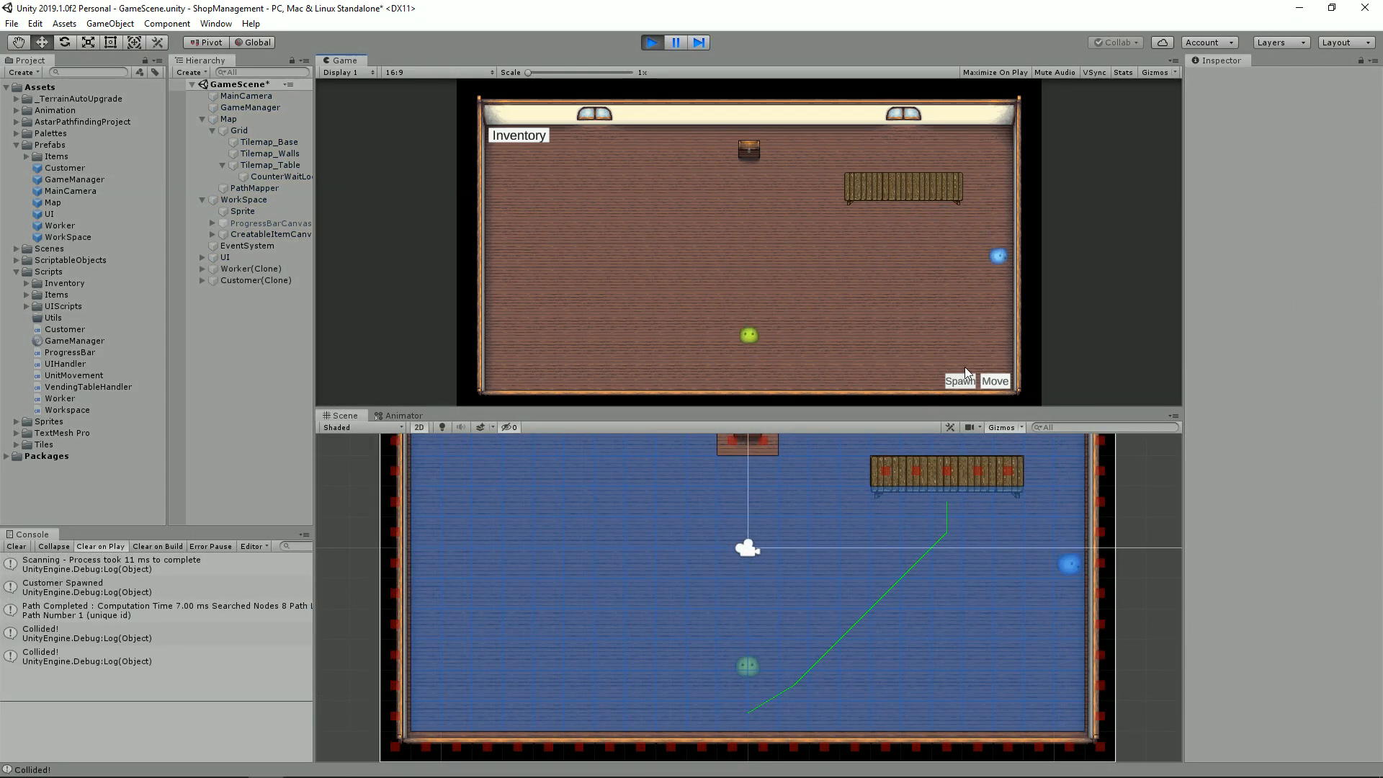
Step: Spawn customers repeatedly in the game test runs to check their pathfinding and collisions around the table
click(959, 381)
click(959, 382)
click(960, 382)
click(959, 381)
click(960, 382)
click(959, 382)
click(960, 382)
click(960, 381)
click(959, 382)
click(960, 382)
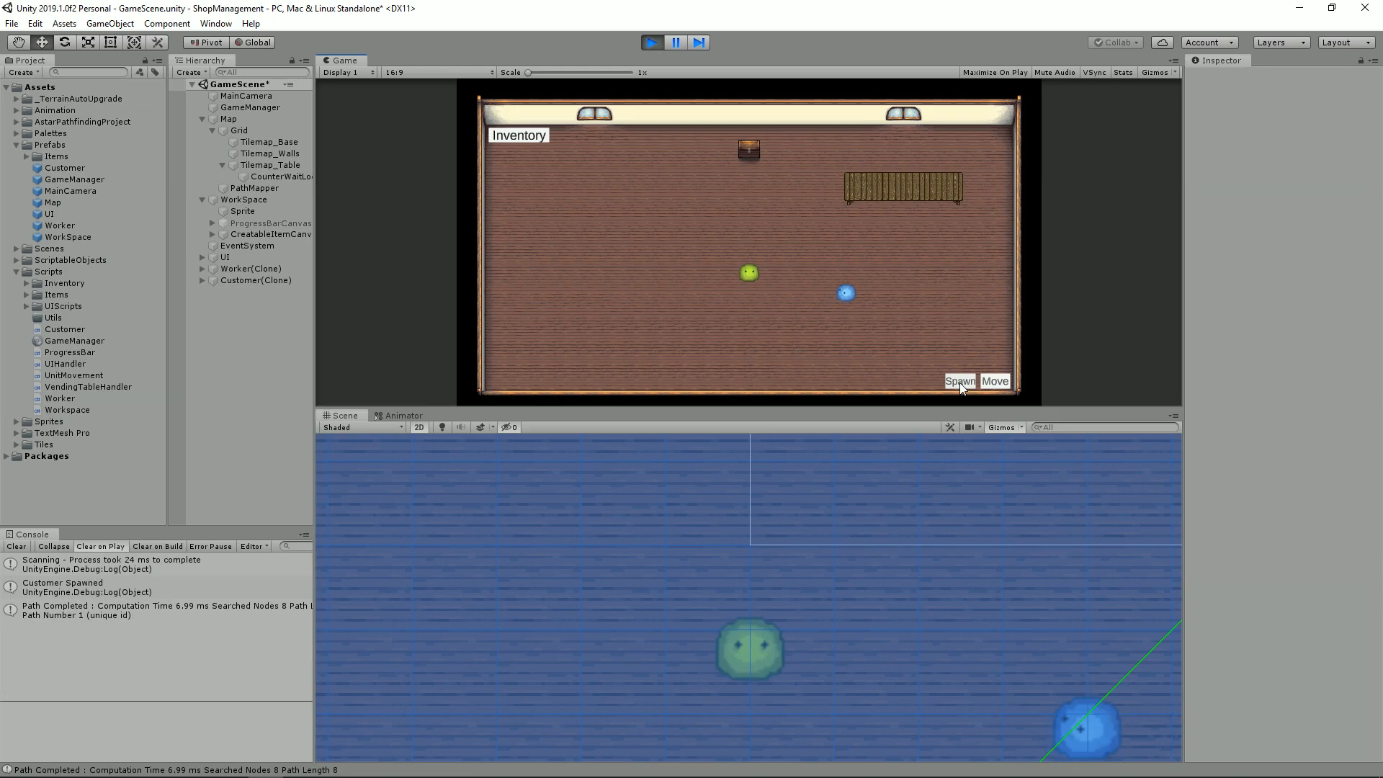
click(959, 383)
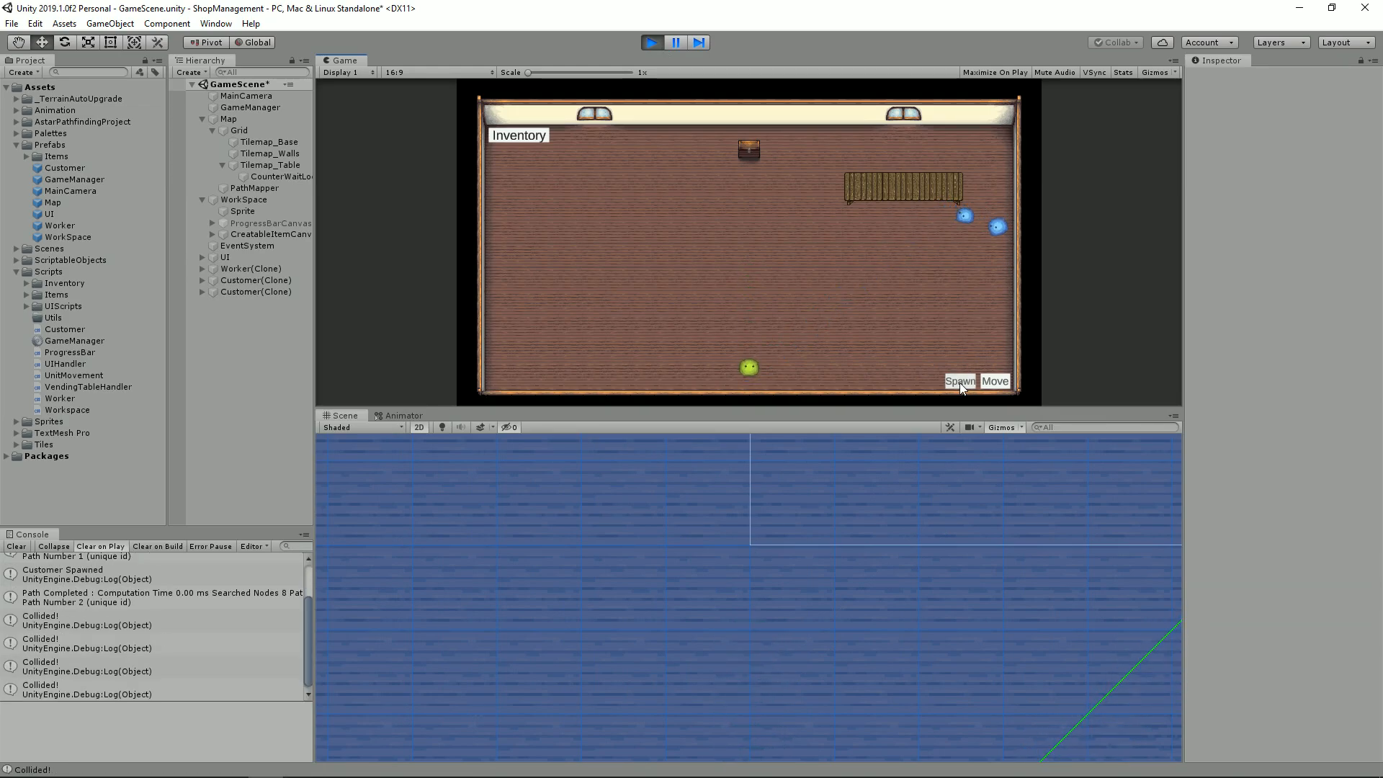
click(960, 383)
click(959, 383)
click(959, 383)
click(960, 382)
click(959, 382)
click(960, 382)
click(960, 382)
click(960, 382)
click(959, 383)
click(958, 383)
click(958, 382)
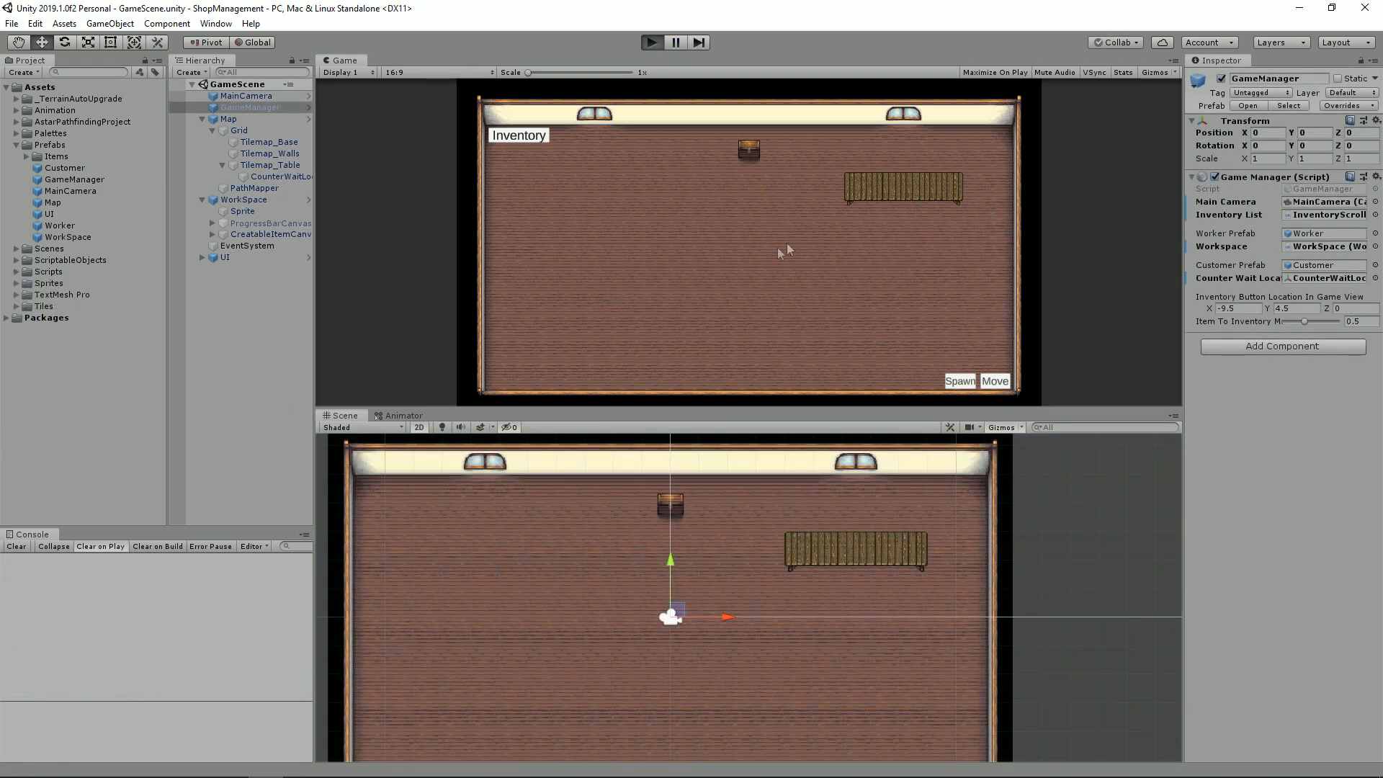
click(965, 383)
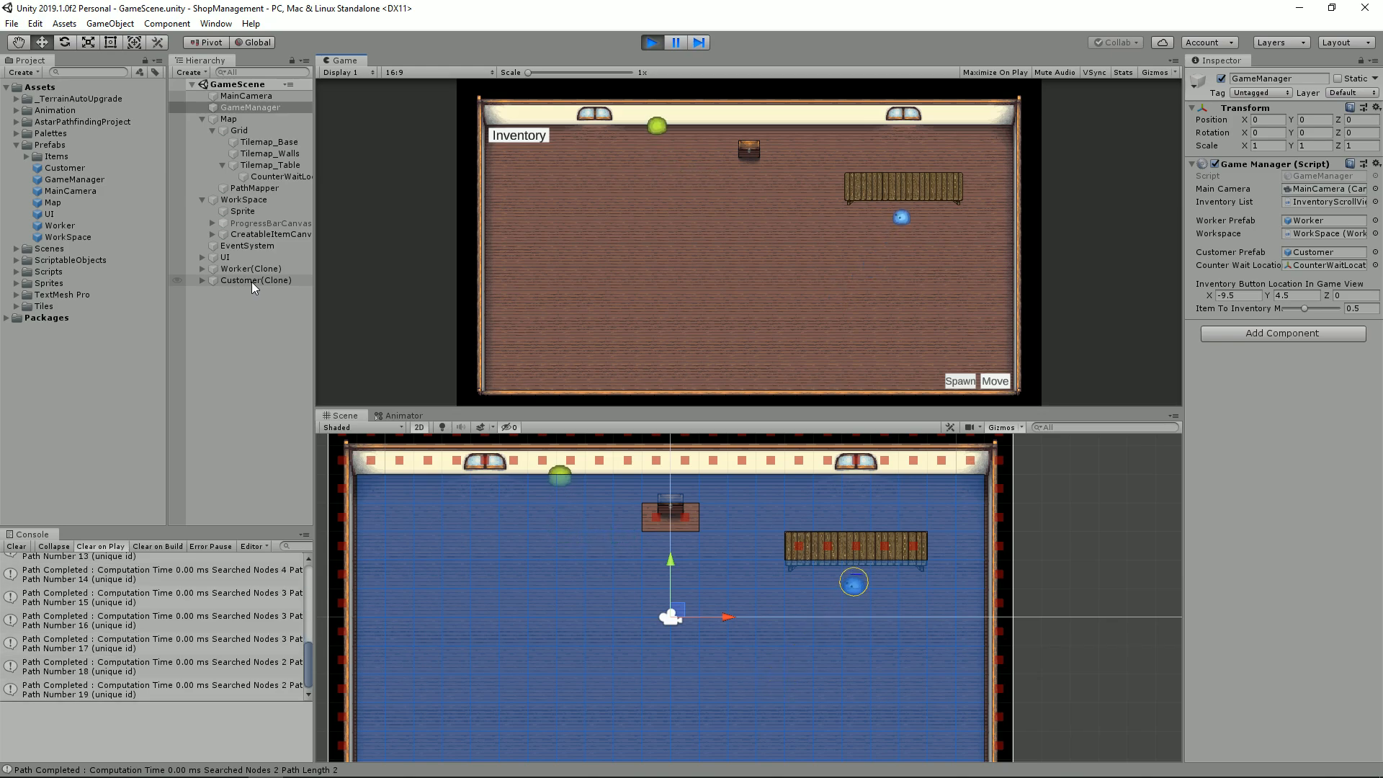
click(959, 381)
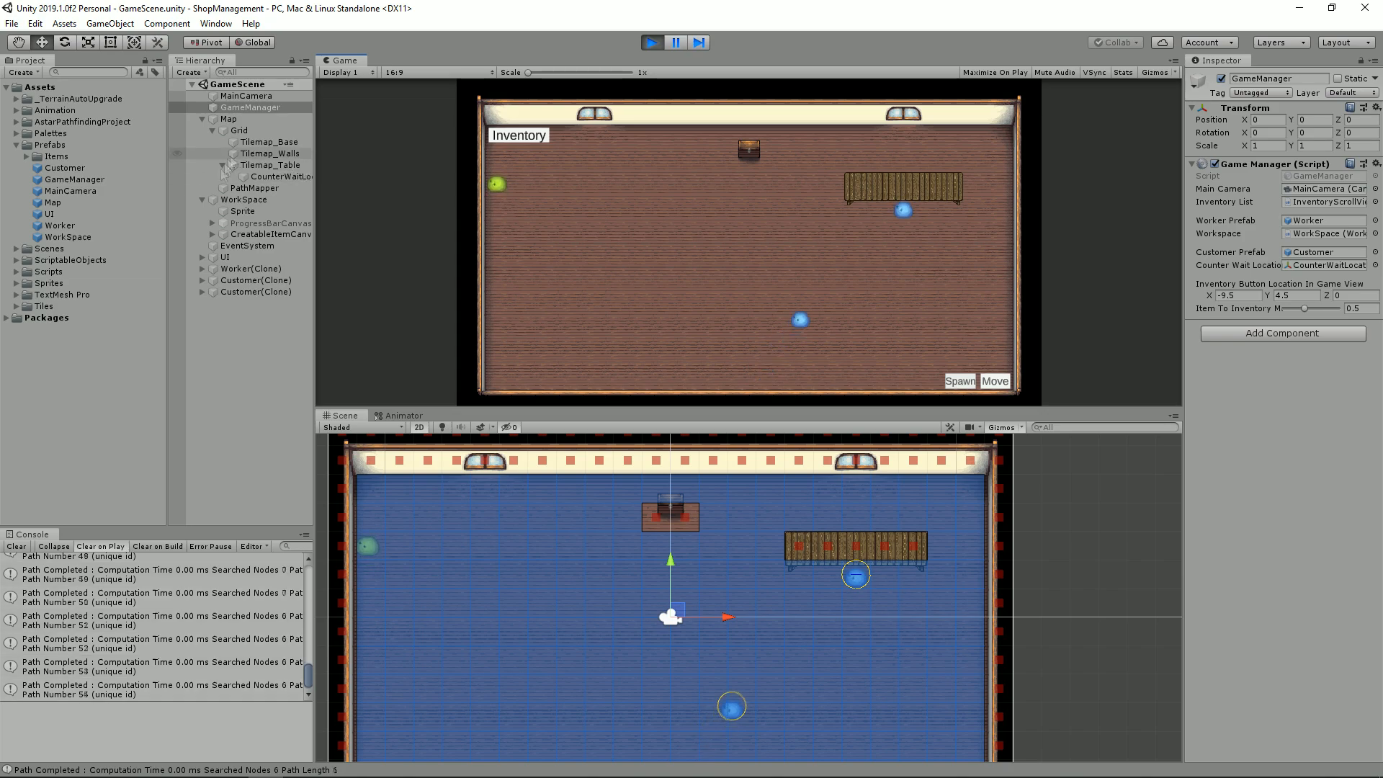
Step: Spawn more customers and rescan the PathMapper graph to test waiting customers as obstacles
click(254, 281)
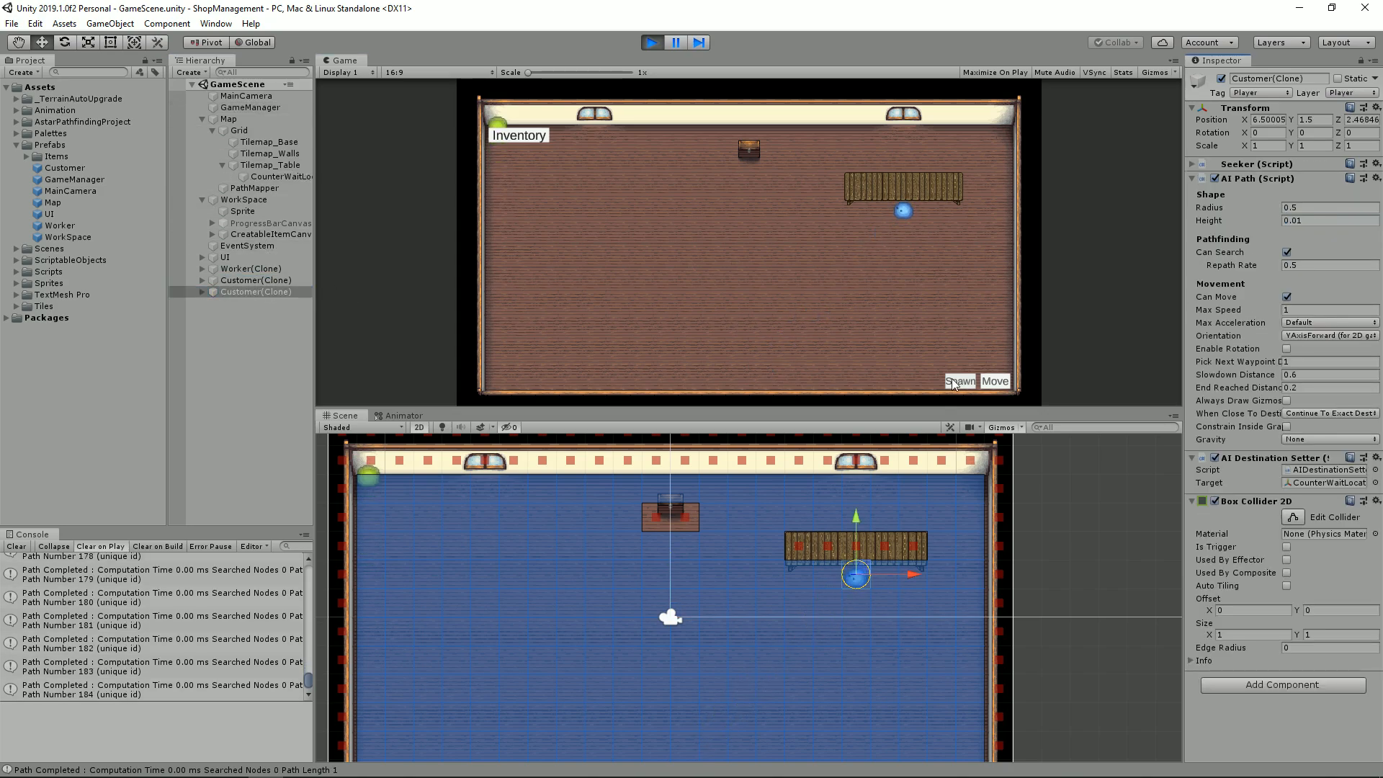
click(954, 384)
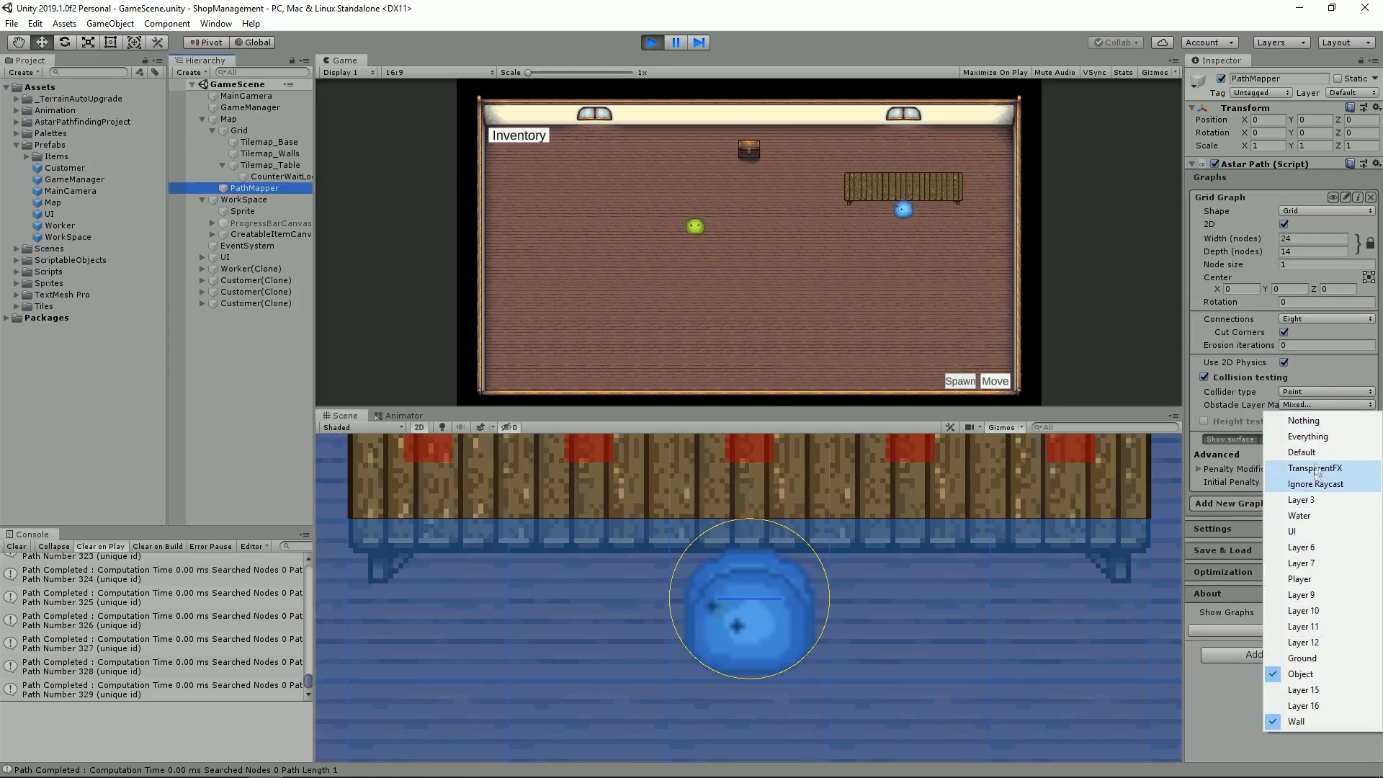
click(1286, 572)
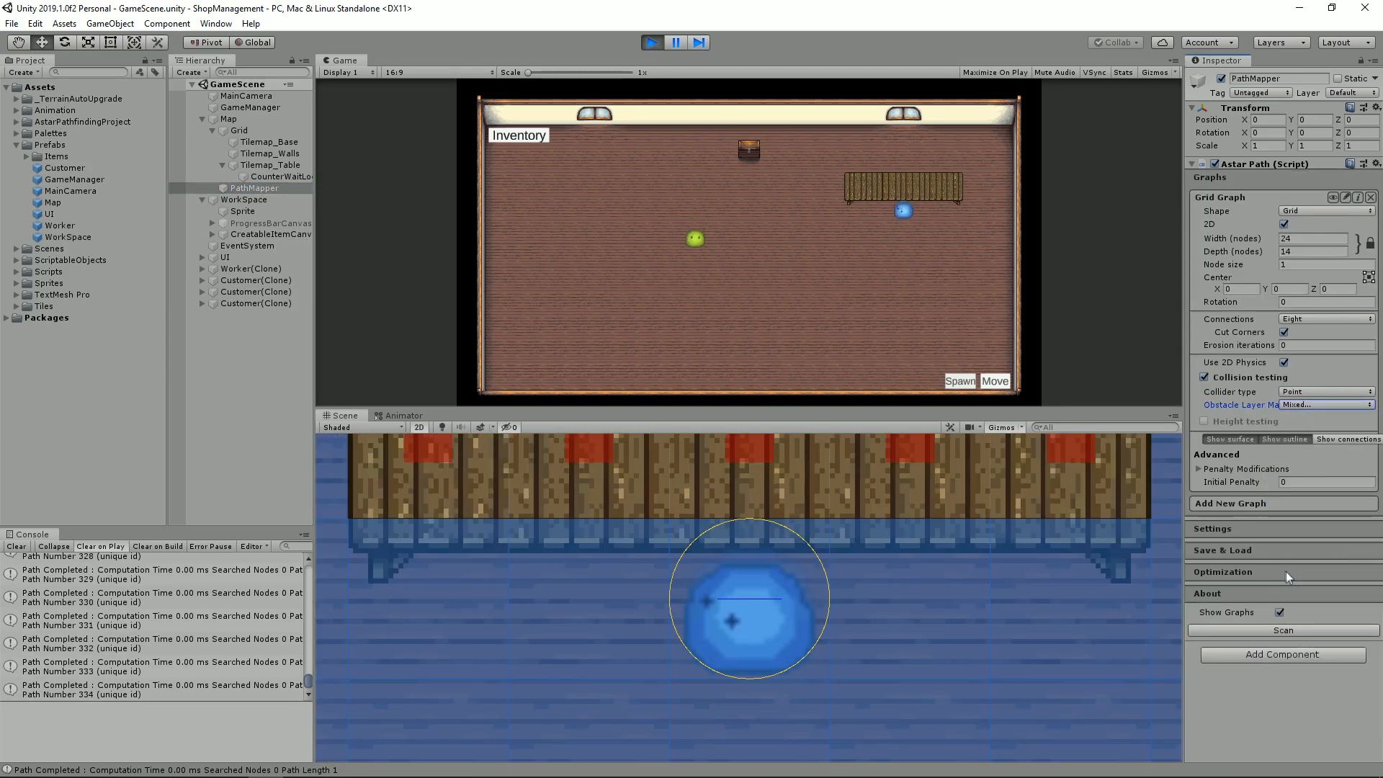
click(1306, 629)
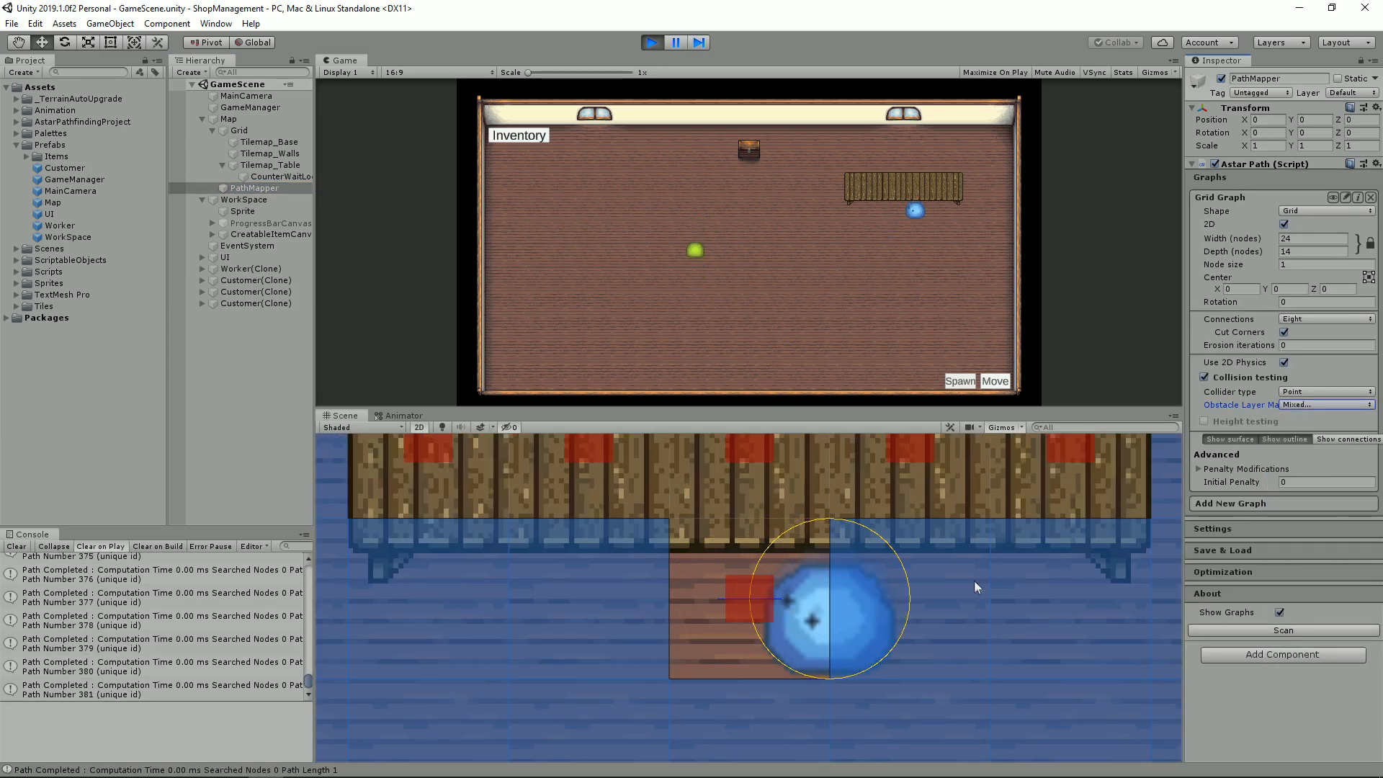
click(958, 382)
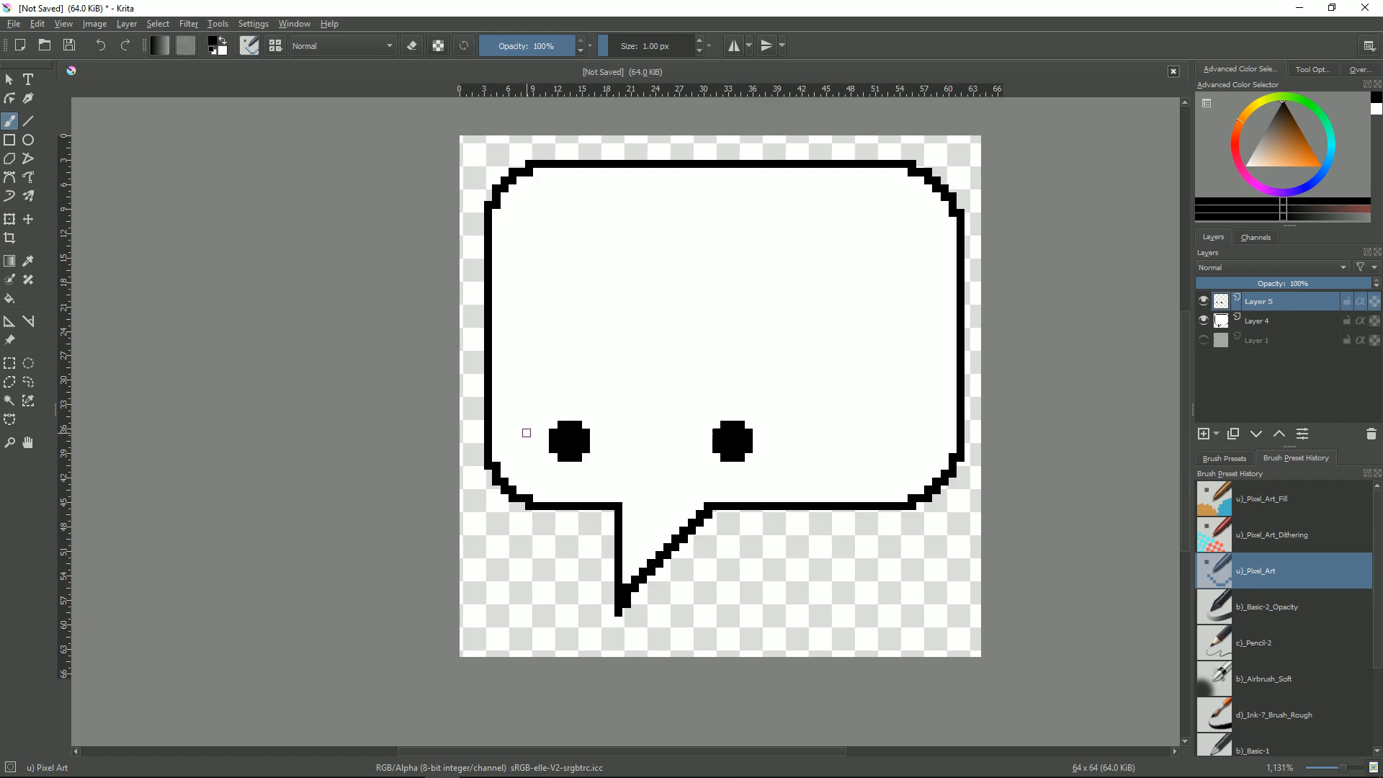
Step: In Krita, undo the stray strokes and draw the speech bubble's third dot on Layer 5 with the pixel brush
key(ctrl+z)
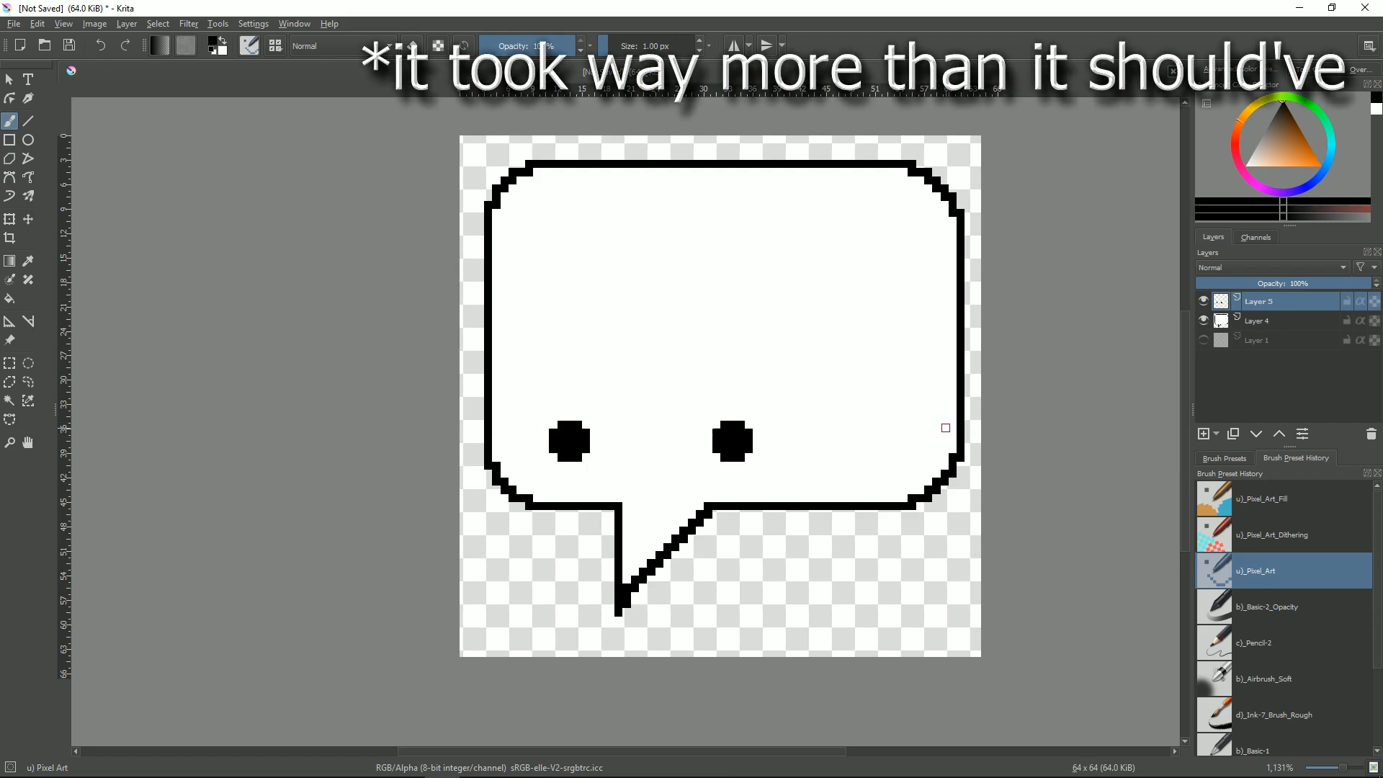
mouse_move(895, 433)
mouse_down()
mouse_move(894, 453)
mouse_move(861, 457)
mouse_up()
key(ctrl+z)
drag(896, 433, 879, 441)
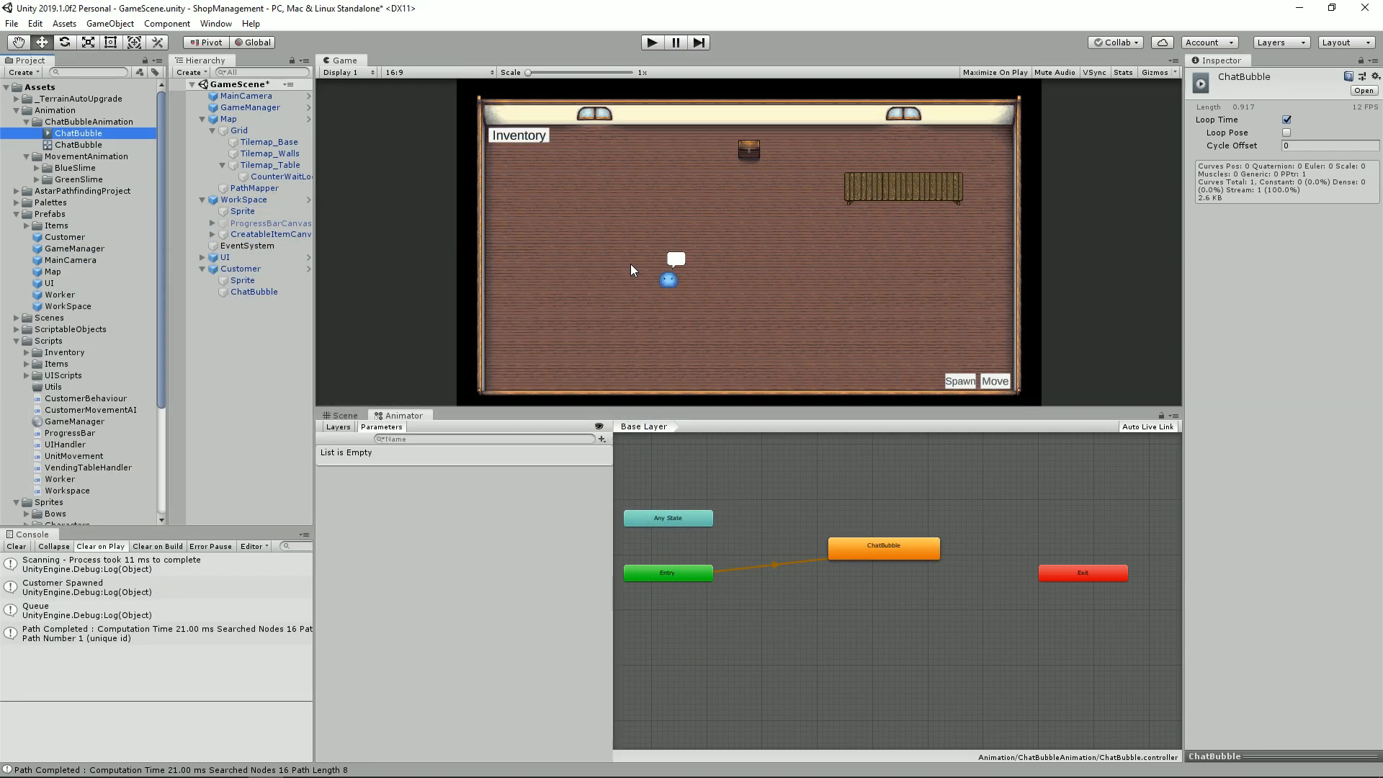
Step: Run the game in Unity and inspect the console error and the customer's ChatBubble object
click(654, 45)
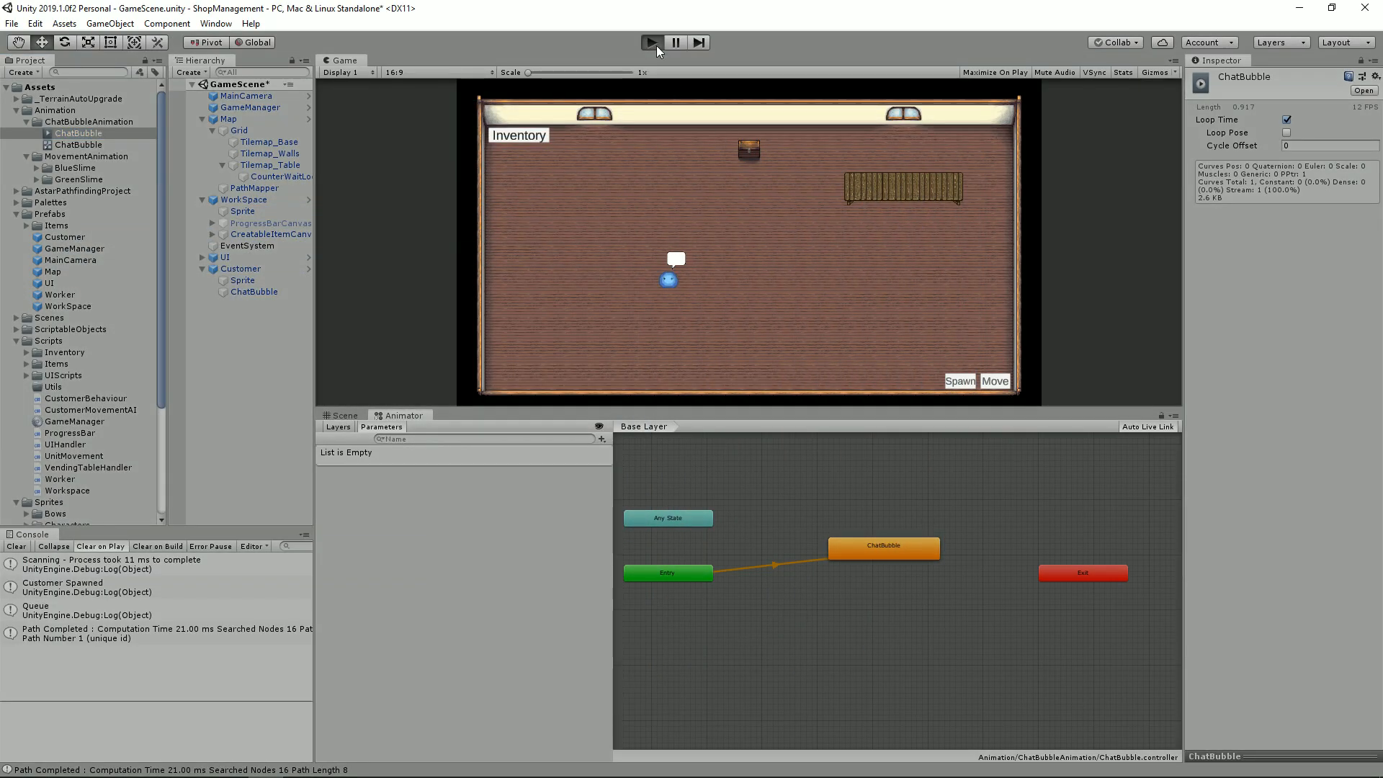
click(231, 390)
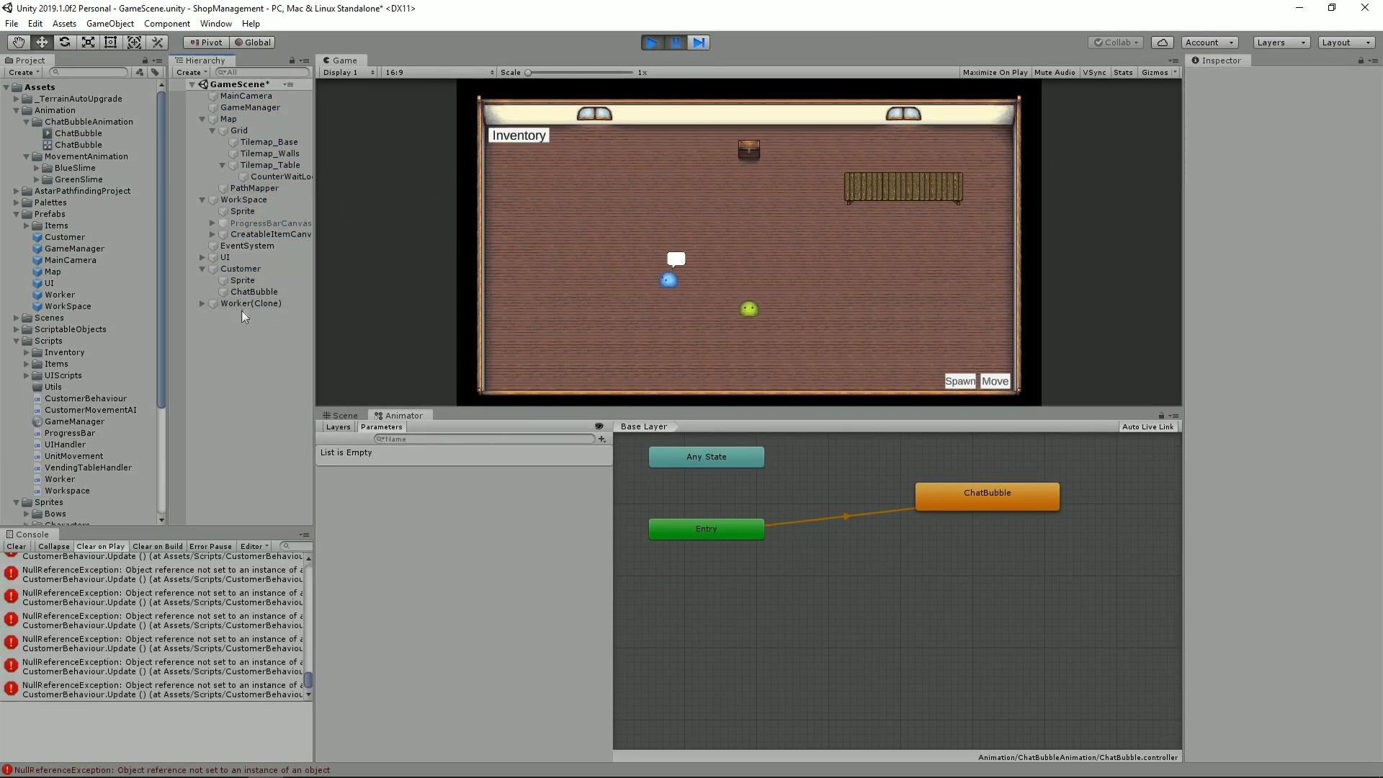
click(247, 305)
click(144, 569)
click(250, 282)
key(Down)
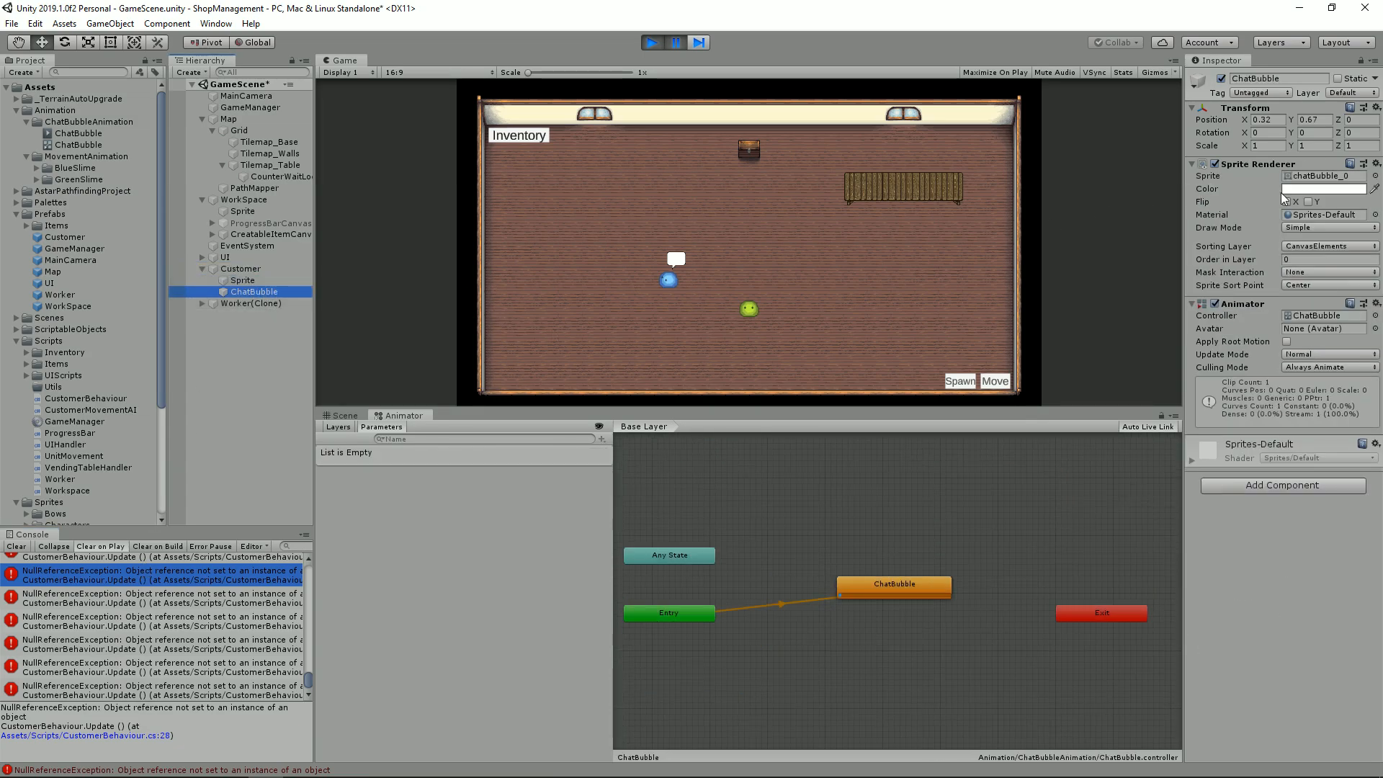
Step: Set the ChatBubble animation state's speed to 0.2 and resume the paused game to test it
click(906, 588)
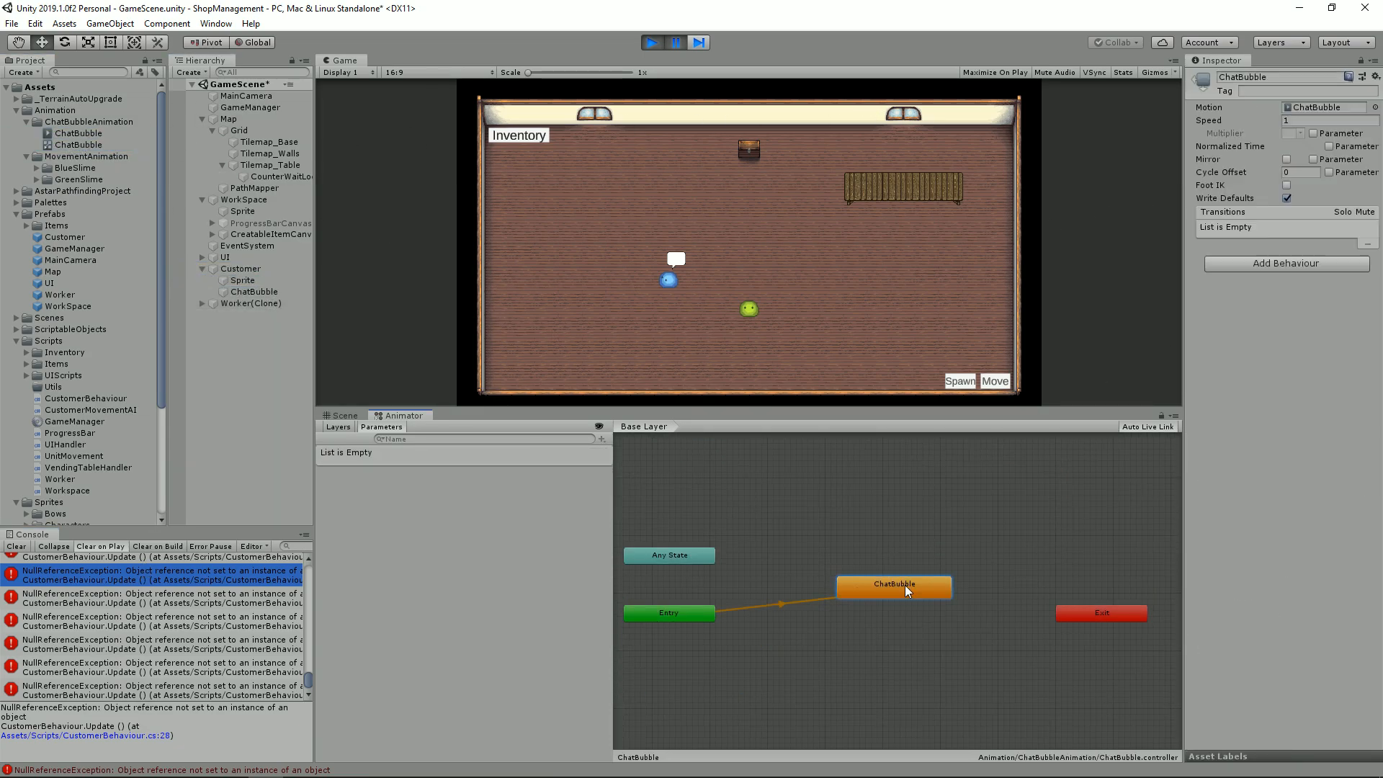
text(0.2)
key(Return)
click(676, 43)
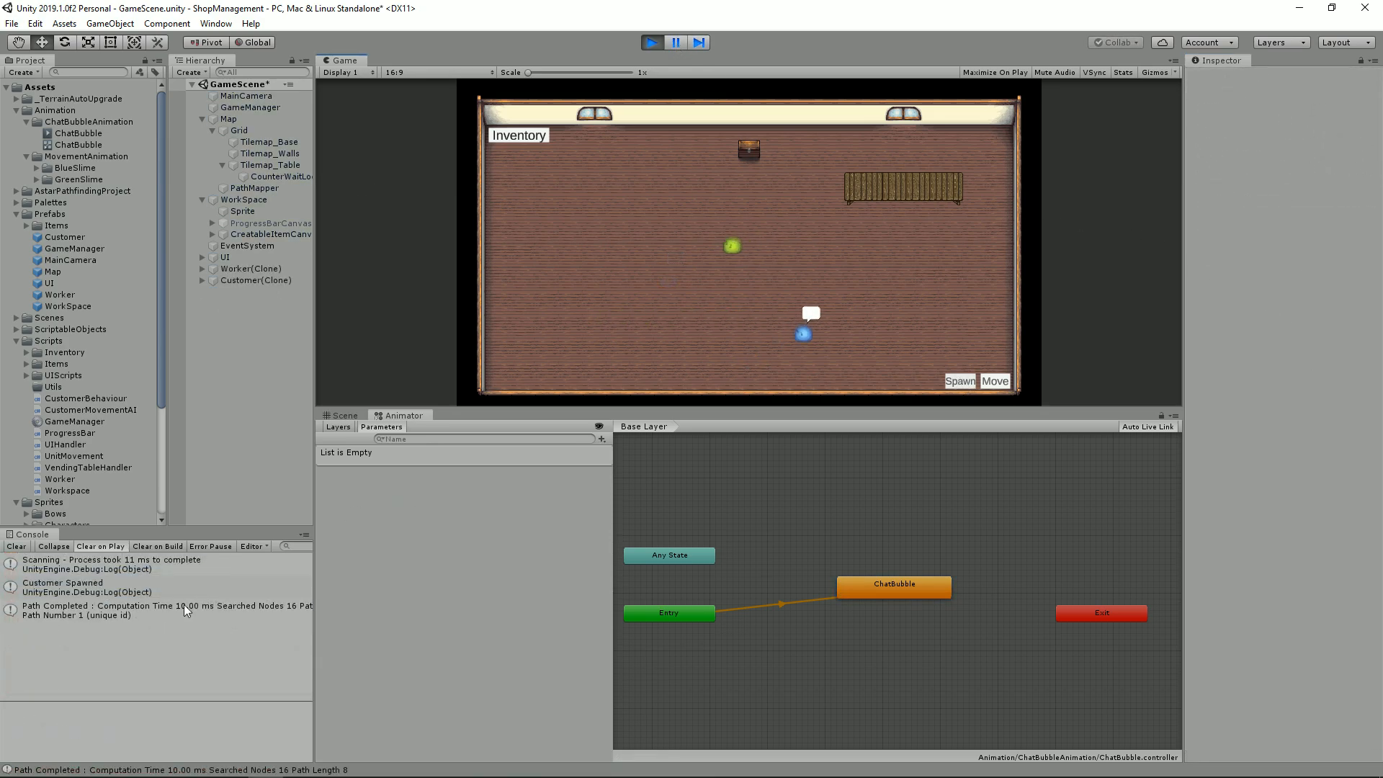
Step: Inspect the spawned customer's ChatBubble object and stop the game
click(202, 281)
click(253, 303)
click(651, 42)
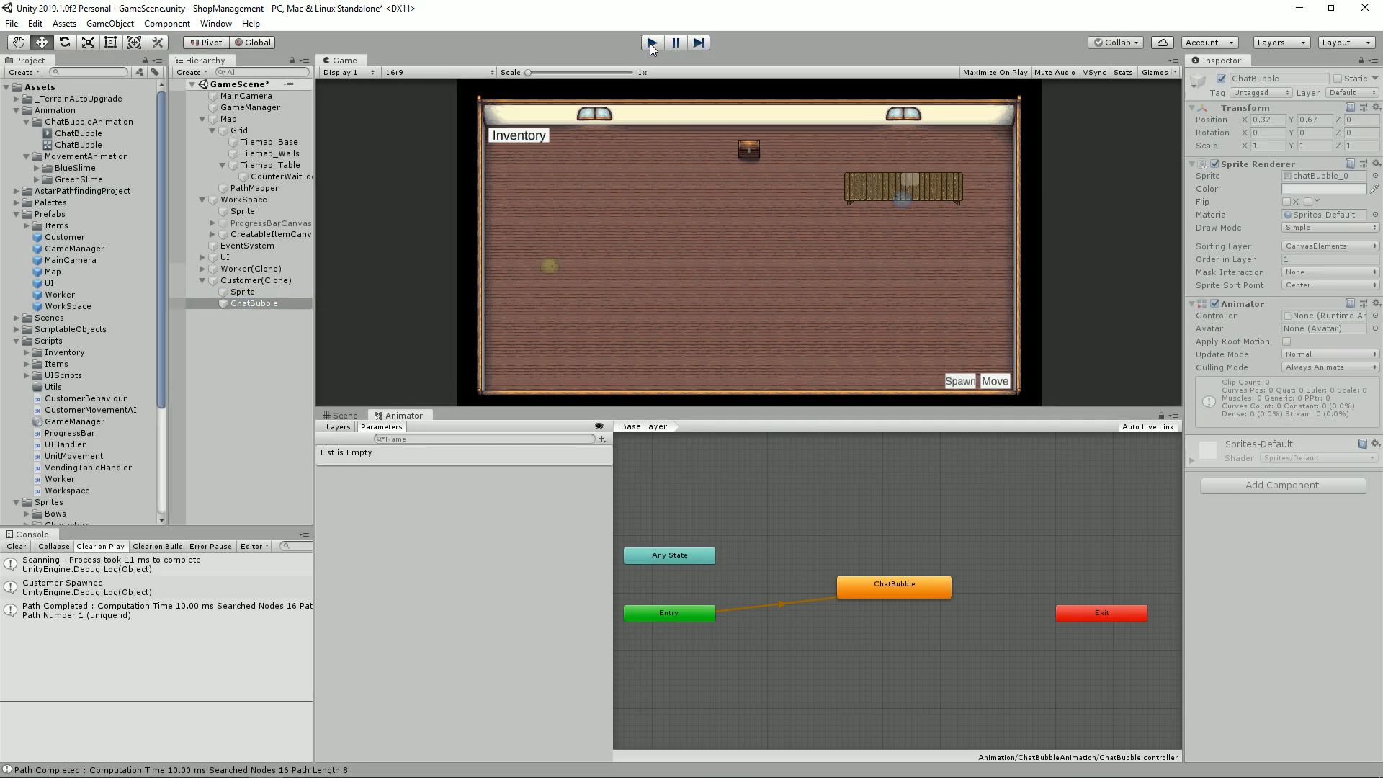
Step: Switch to Visual Studio and go from the IsAtTable check in CustomerBehaviour to its definition in CustomerMovementAI
key(alt+Tab)
double_click(238, 404)
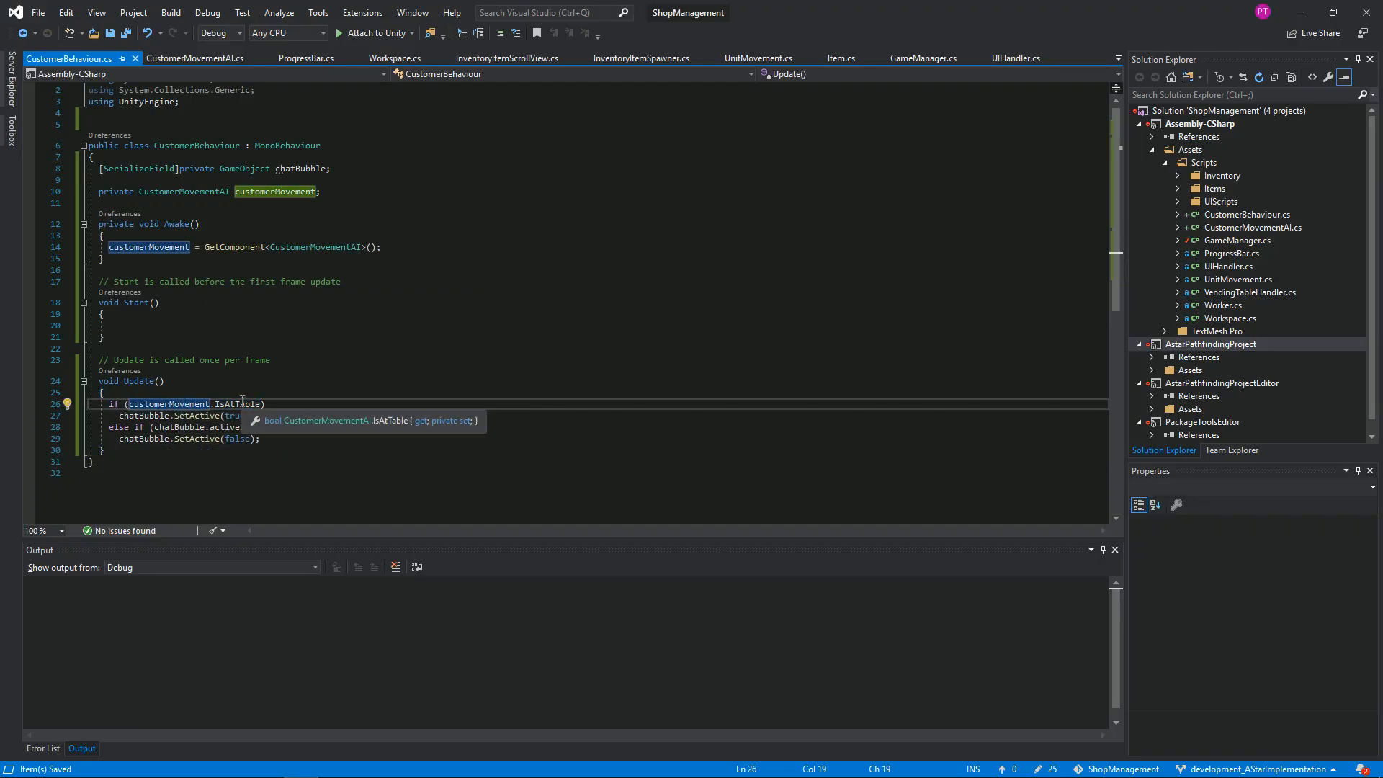
key(F12)
scroll(429, 274, down, 13)
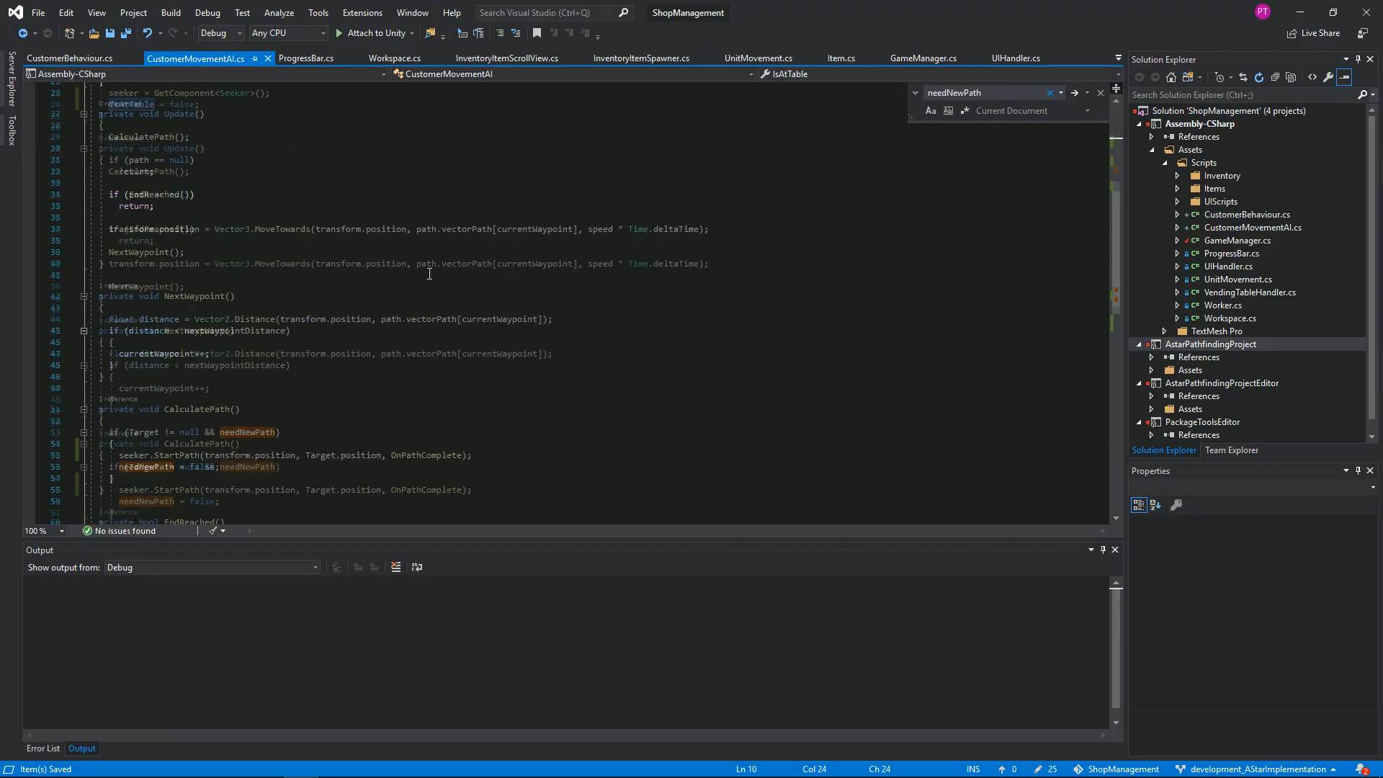
Step: Cut the code block from the lower part of CustomerMovementAI and paste it into a new braced block higher up
click(206, 350)
drag(345, 373, 216, 327)
key(ctrl+x)
scroll(221, 326, up, 5)
click(221, 162)
key(Return)
text({)
Step: Reposition the statement within the edited CustomerMovementAI code and save the script
key(Return)
key(ctrl+v)
drag(155, 229, 151, 217)
key(ctrl+x)
key(ctrl+v)
key(Return)
key(ctrl+s)
scroll(216, 198, down, 4)
click(178, 428)
Step: Run the game in Unity, spawn a customer, check its ChatBubble at the table and stop the game
key(alt+Tab)
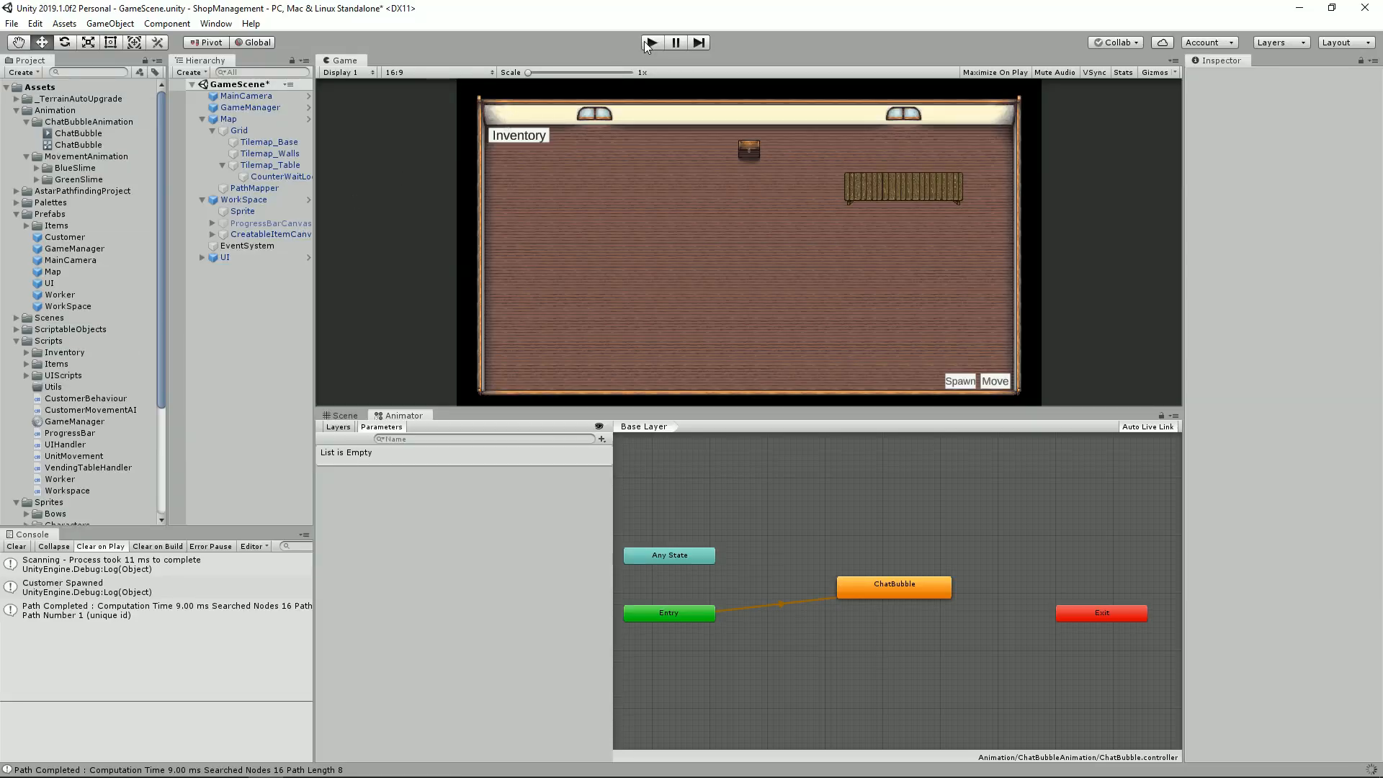
click(643, 42)
click(958, 378)
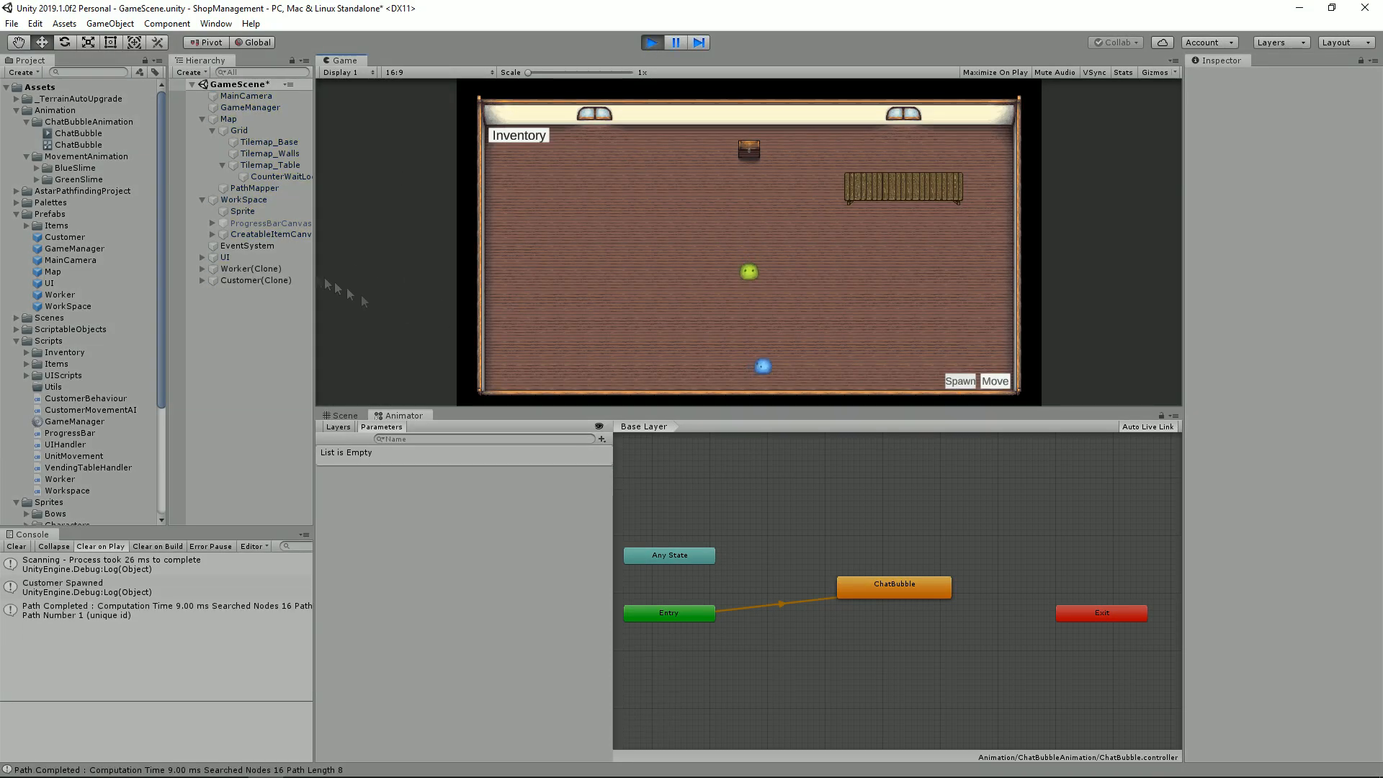
click(252, 281)
click(203, 281)
click(252, 304)
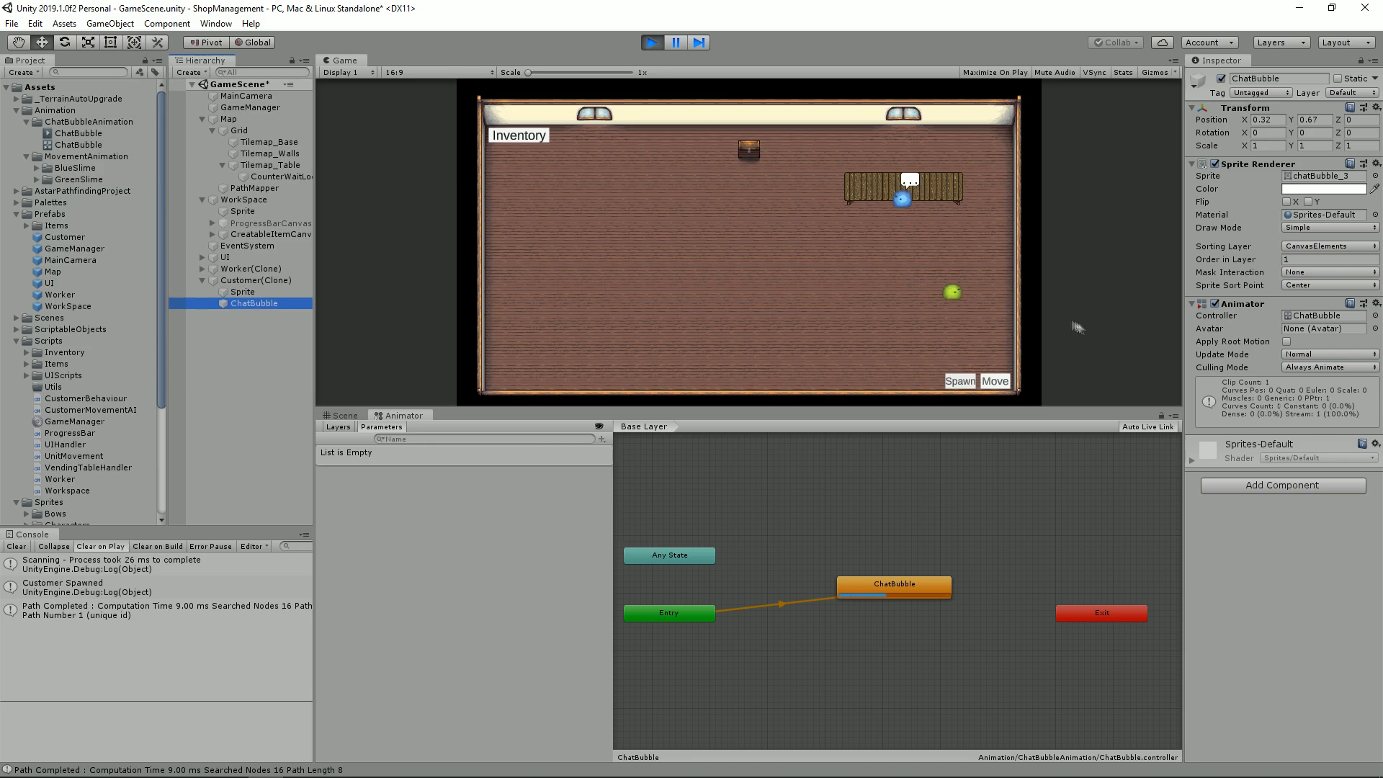
click(652, 43)
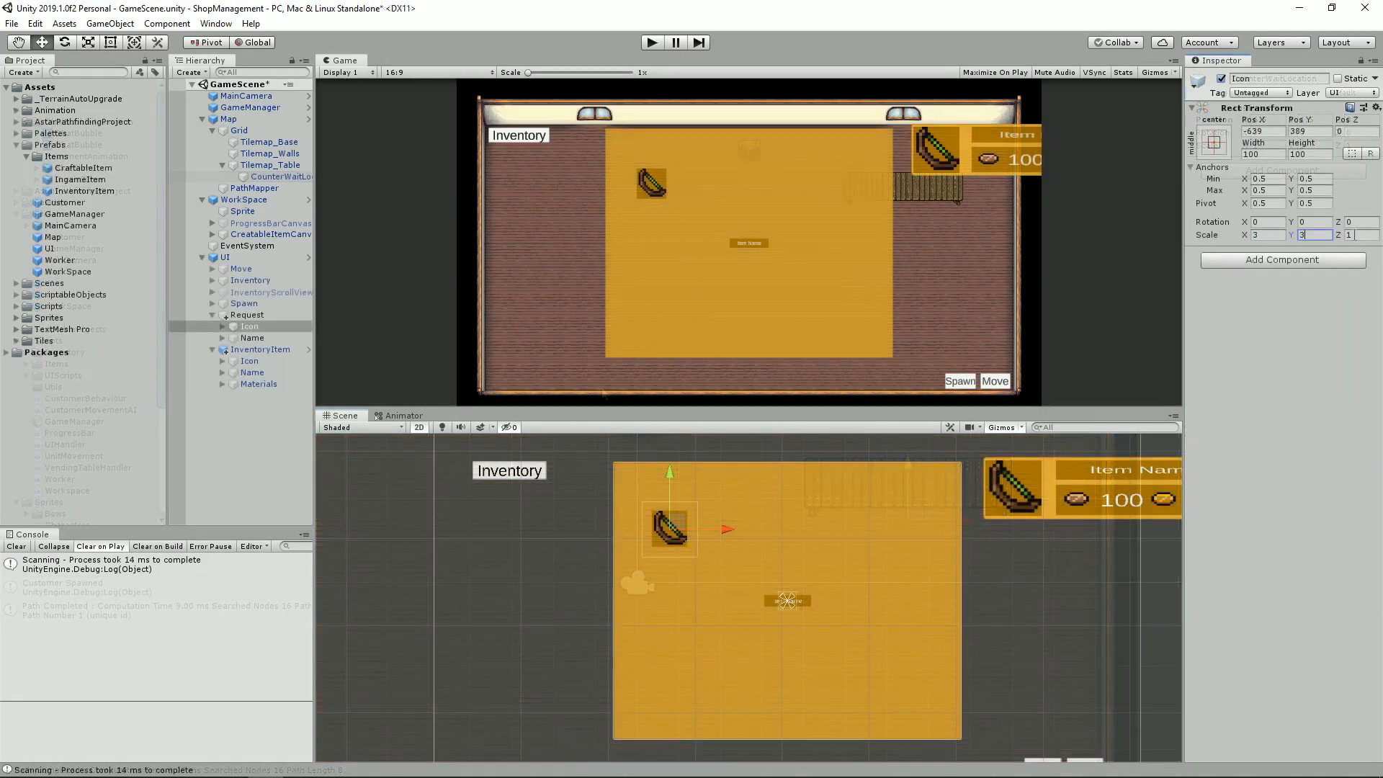
Step: Scale the Request panel's Icon to 6 in X and Y and nudge it into place
text(6)
key(Tab)
text(6)
mouse_move(695, 533)
mouse_down()
mouse_move(691, 511)
mouse_move(707, 541)
mouse_up()
Step: Move the Request panel's Name element beside the icon, to about (258, 407), and set its scale to 4
click(787, 601)
drag(790, 601, 837, 521)
click(1269, 236)
text(6)
key(BackSpace)
text(4)
key(Tab)
text(4)
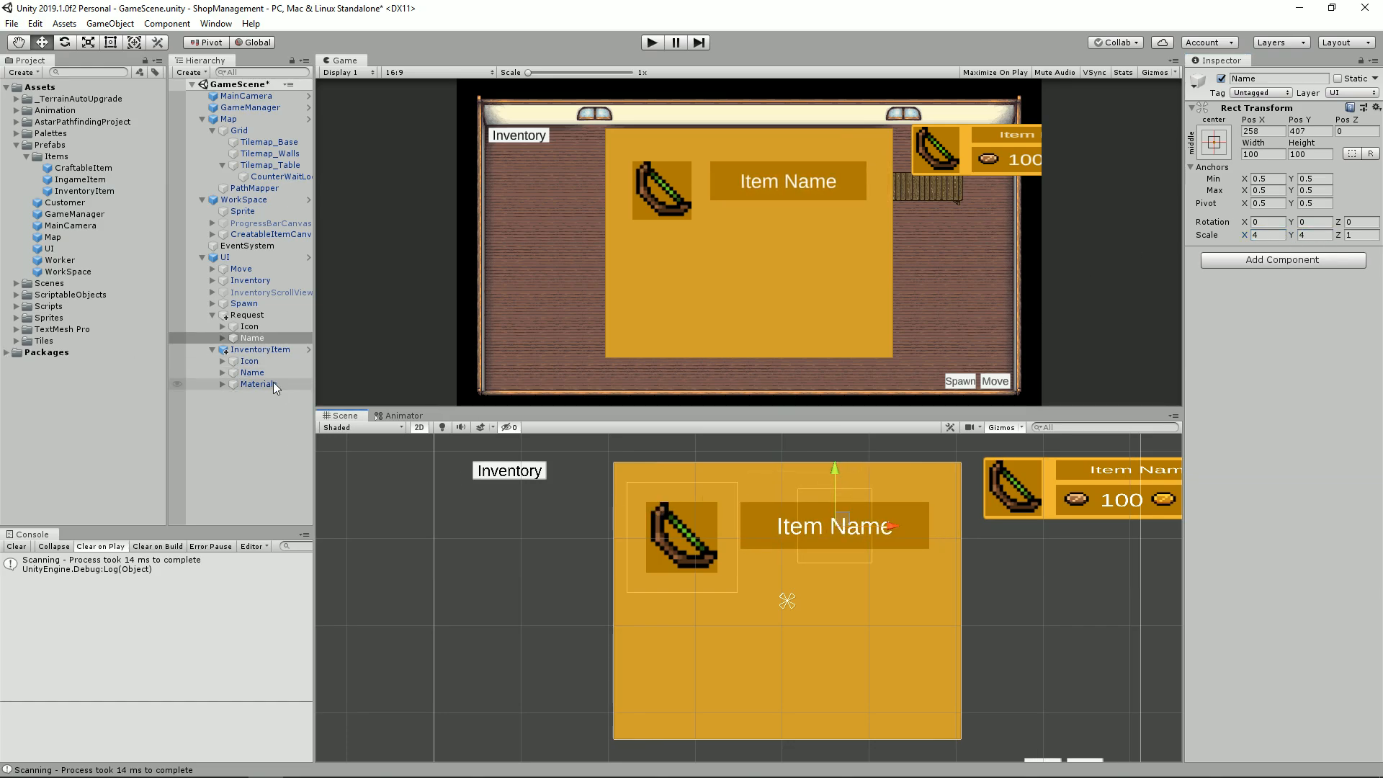
Step: Duplicate the Request panel's Name element and rename the copy as Description
click(253, 339)
key(ctrl+d)
key(F2)
text(Description)
key(Return)
Step: Set the text of the Description element's Text child to "Description"
click(222, 350)
click(265, 362)
click(261, 372)
click(1262, 317)
text(Description)
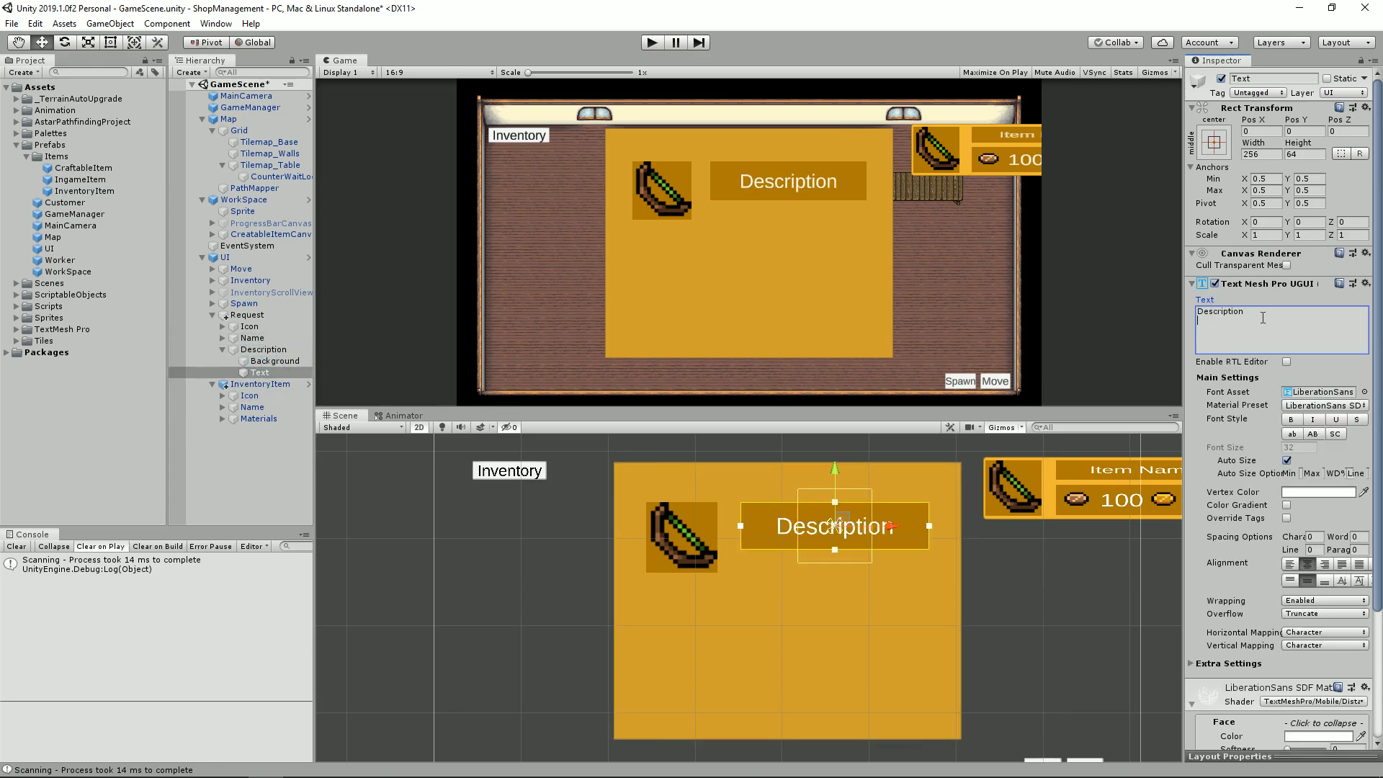
Step: Move the Description element below the icon and name, to X 0 and about Y -325
click(265, 351)
drag(855, 524, 806, 659)
click(1263, 131)
Step: Set the Description element's width to 250 and stretch its horizontal scale
click(1264, 154)
text(300)
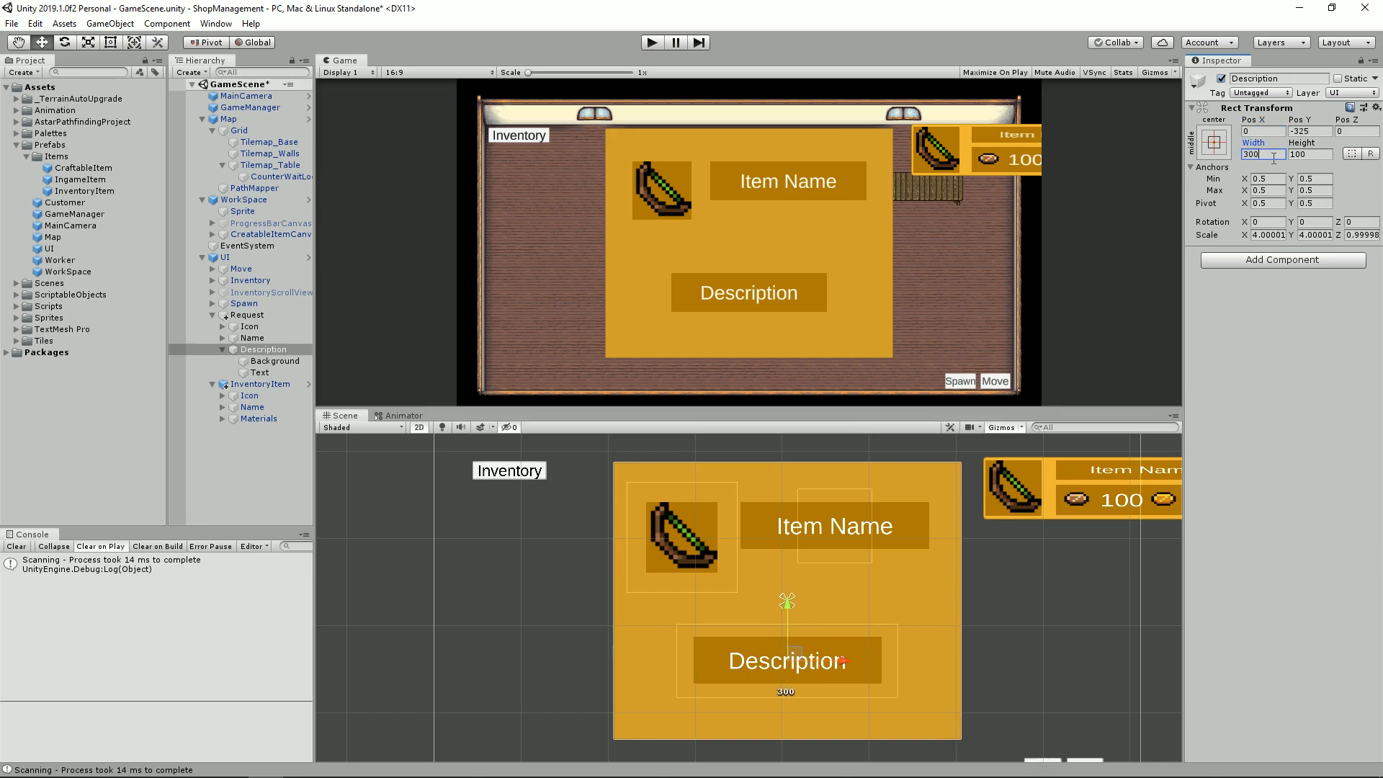
key(BackSpace)
key(BackSpace)
key(BackSpace)
text(250)
click(1266, 235)
text(6)
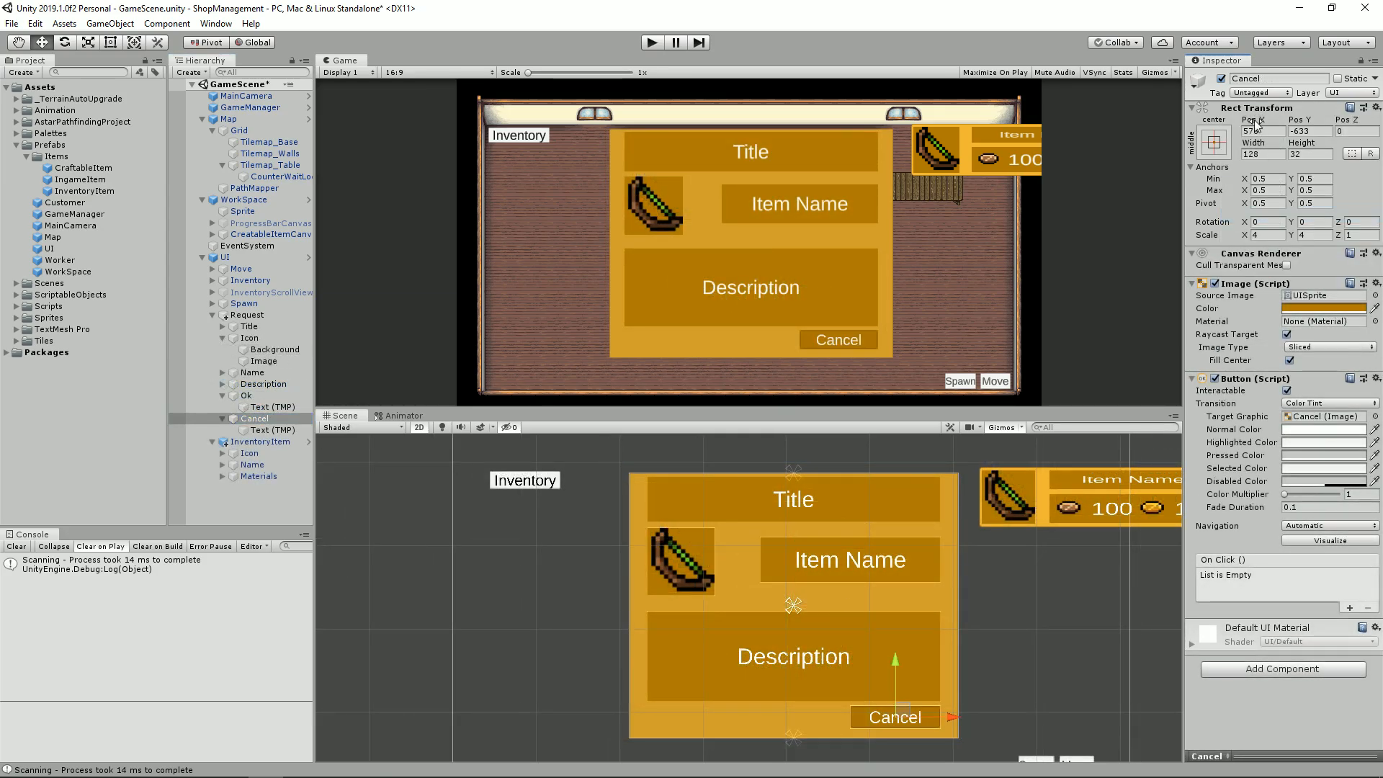
Step: Move the Cancel button to the Request panel's lower-left corner, opposite OK, and clear its source image
drag(949, 716, 742, 710)
key(f)
click(1351, 302)
key(Delete)
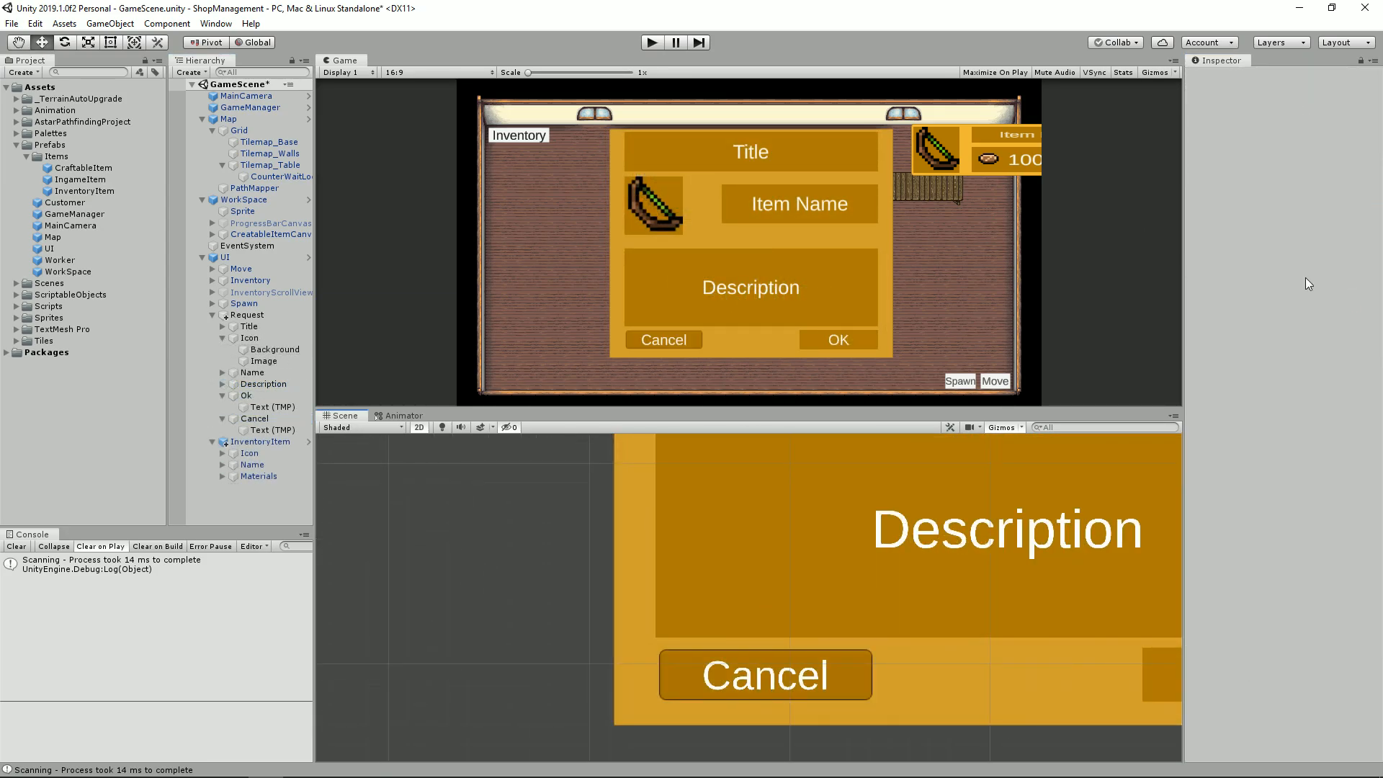
Step: Align the Cancel button with the Description box's left edge, at about (-575.5, -633)
scroll(699, 668, up, 12)
drag(955, 680, 951, 680)
scroll(965, 677, down, 8)
middle_drag(1062, 668, 527, 629)
scroll(527, 629, down, 12)
middle_drag(892, 605, 1095, 645)
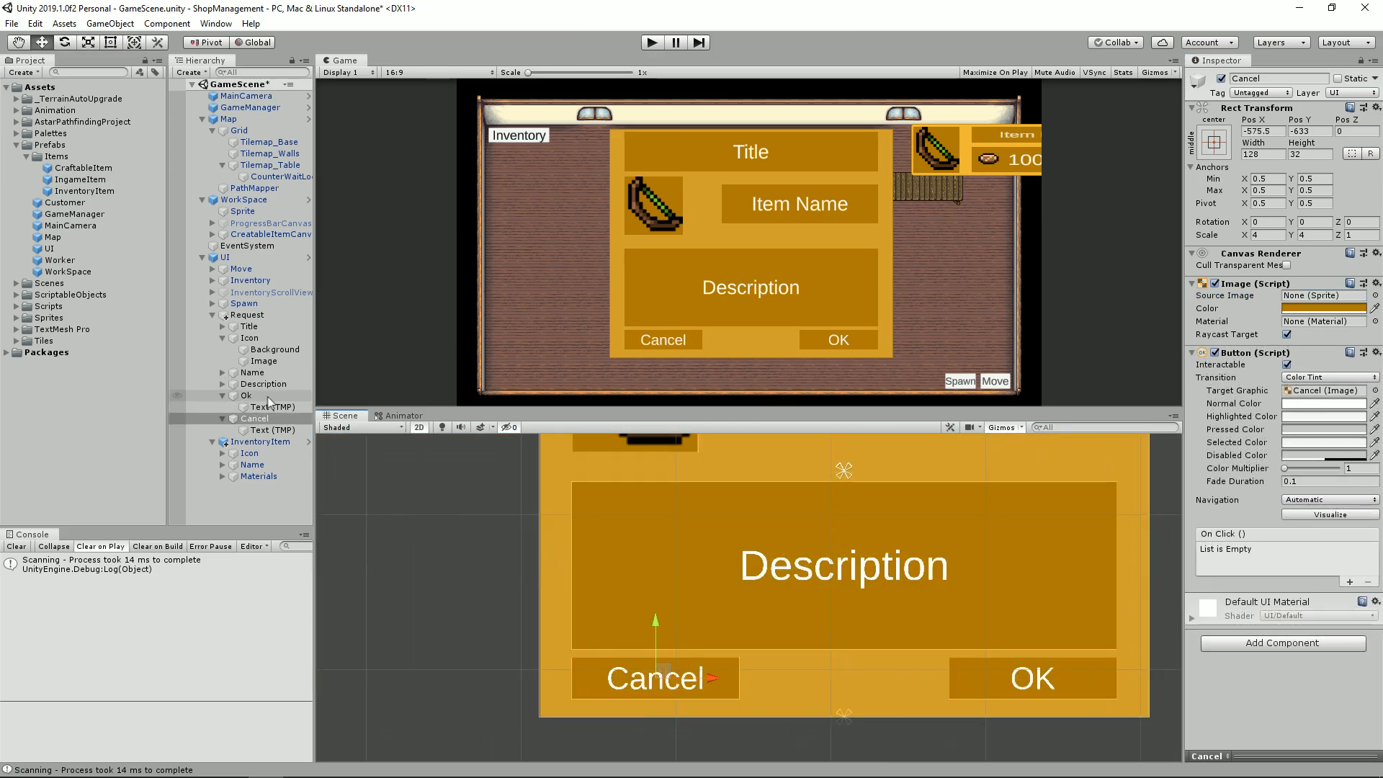
Step: Color the Cancel button's text red and the OK button's text green
click(248, 430)
click(1318, 479)
drag(1044, 209, 1132, 173)
click(270, 408)
click(1318, 479)
click(995, 170)
click(778, 367)
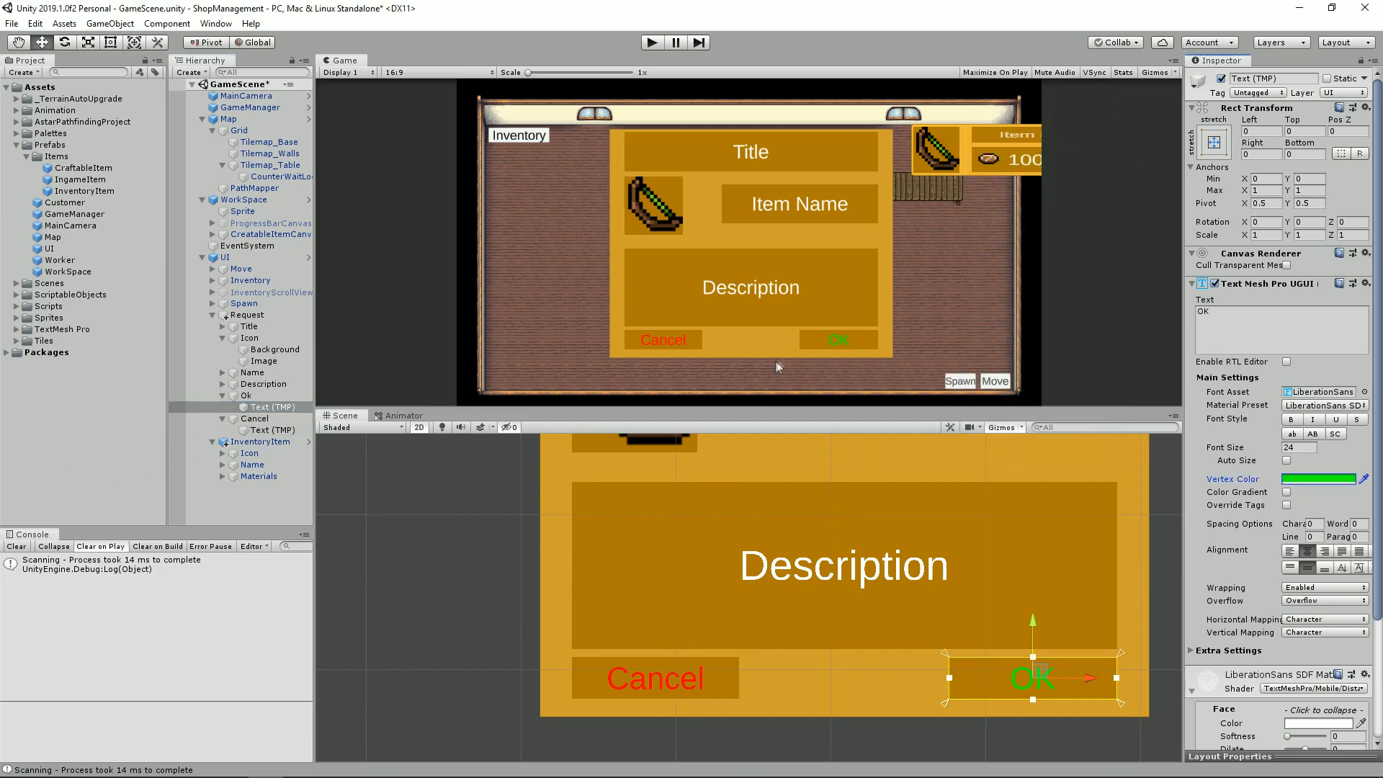
Step: Collapse the Request panel's child elements and rename the panel as Order
click(223, 395)
click(222, 407)
click(223, 338)
click(279, 313)
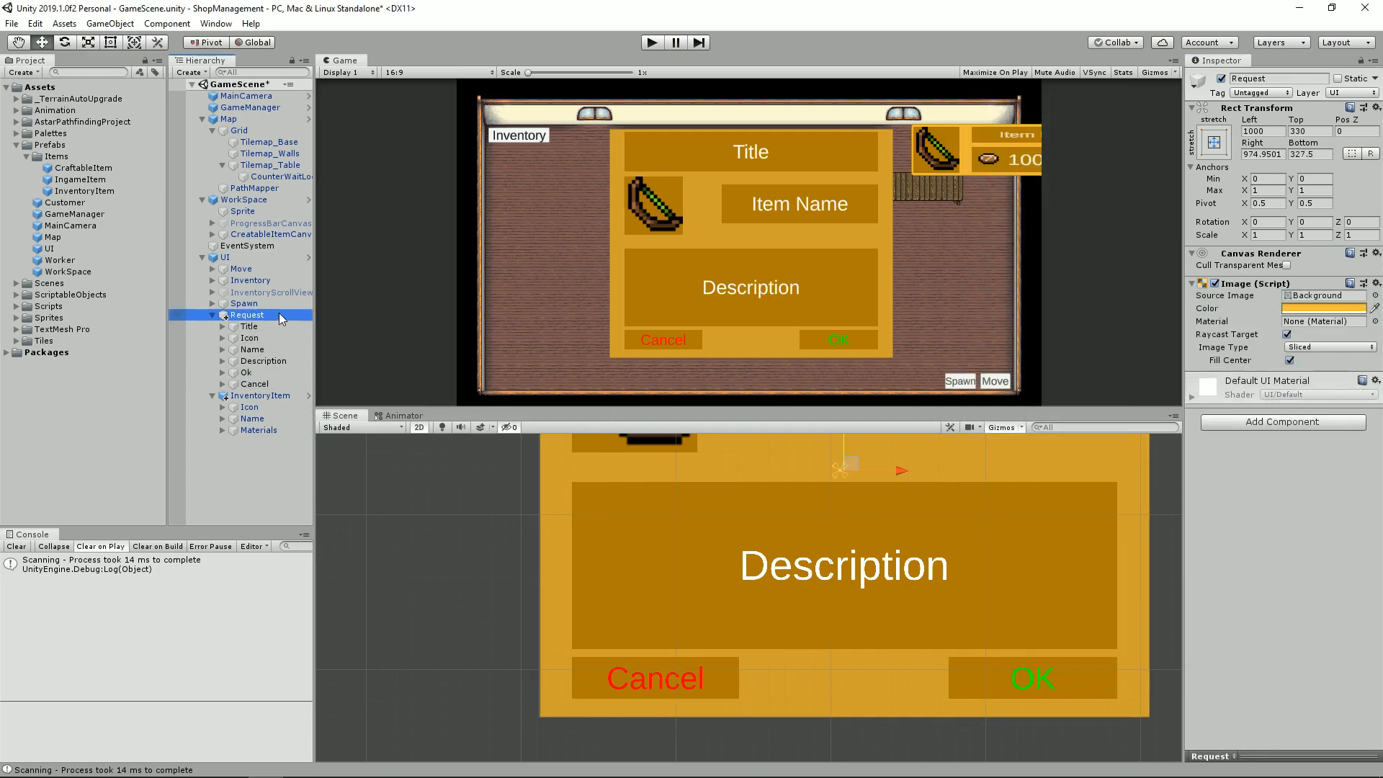
key(F2)
text(Order)
key(Return)
Step: Rename the Order panel as Request and save it as a prefab in the Prefabs folder
click(27, 156)
click(257, 317)
key(F2)
text(Request)
key(Return)
drag(253, 317, 88, 229)
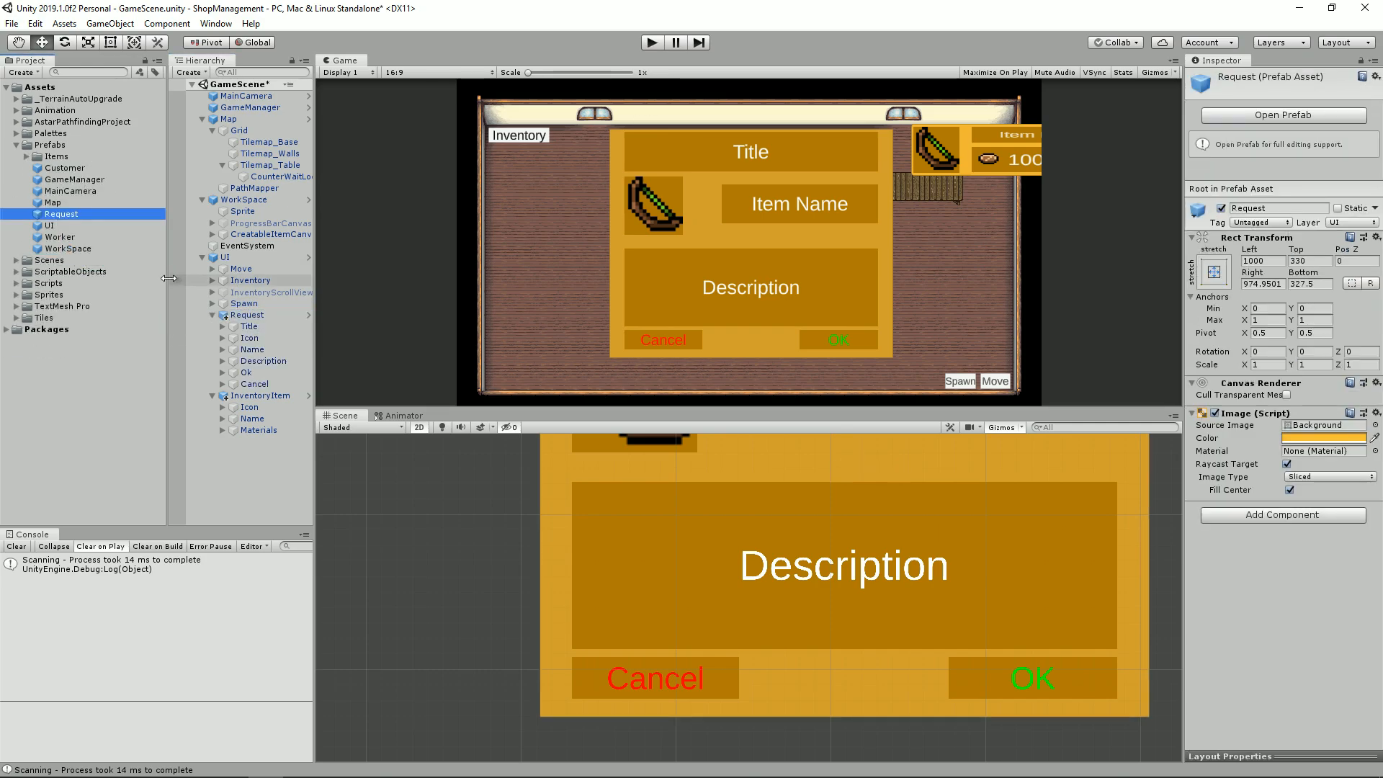
Step: Delete the InventoryItem object from the UI and the Request prefab from the Prefabs folder
click(265, 397)
key(Delete)
click(245, 317)
click(72, 213)
key(Delete)
key(Return)
Step: Left-align the text of the Request panel's Description element
click(247, 315)
scroll(888, 592, down, 3)
middle_drag(886, 593, 920, 583)
click(212, 315)
click(258, 384)
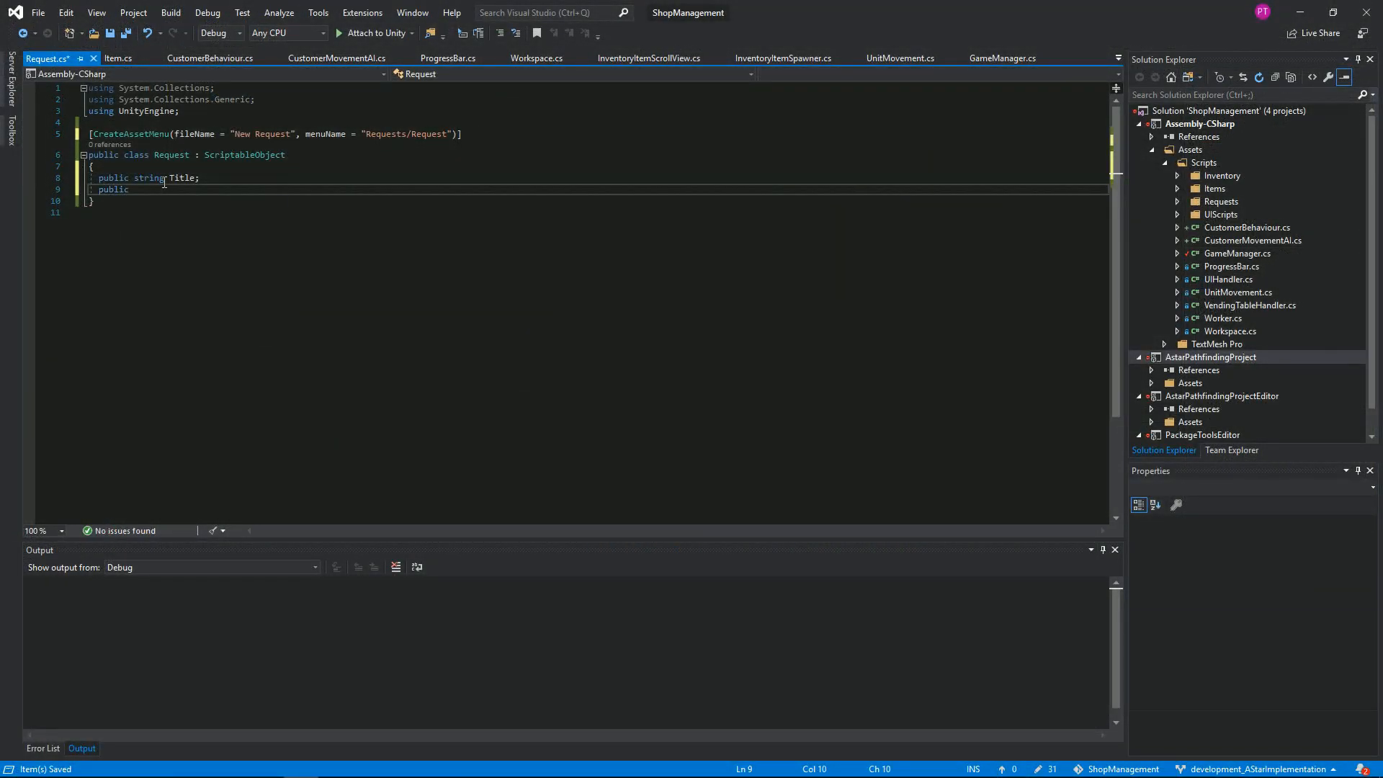
Step: Add an Item field named item and a public string field named description to the Request script
text(Item item;)
key(Return)
text(public string description;)
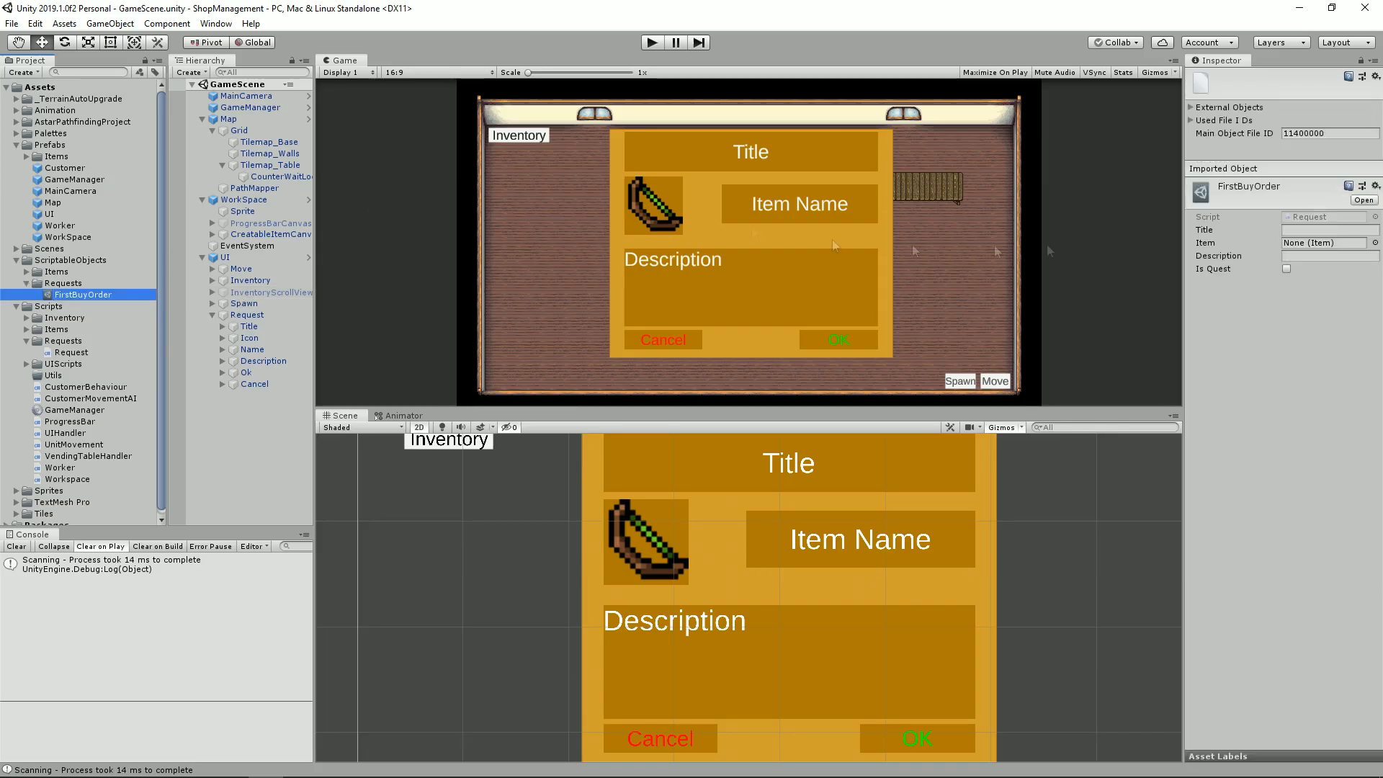
Step: Give the FirstBuyOrder request the title "I want that Item" and a description beginning with "Hello Blacksmith!"
click(1318, 229)
text(I want this itemHello Blacksmith!)
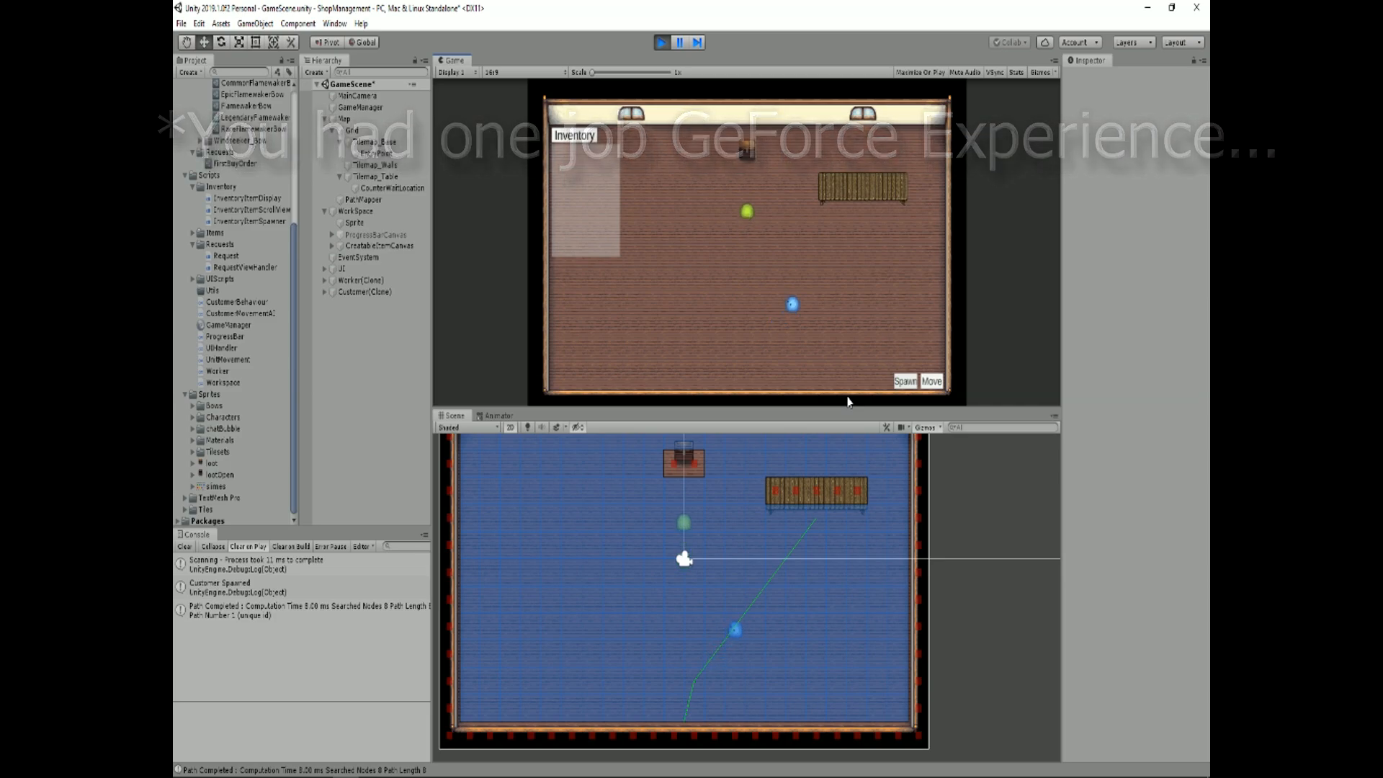
Step: Craft an item in the game test runs and test cancelling and accepting the customer's item request
click(748, 149)
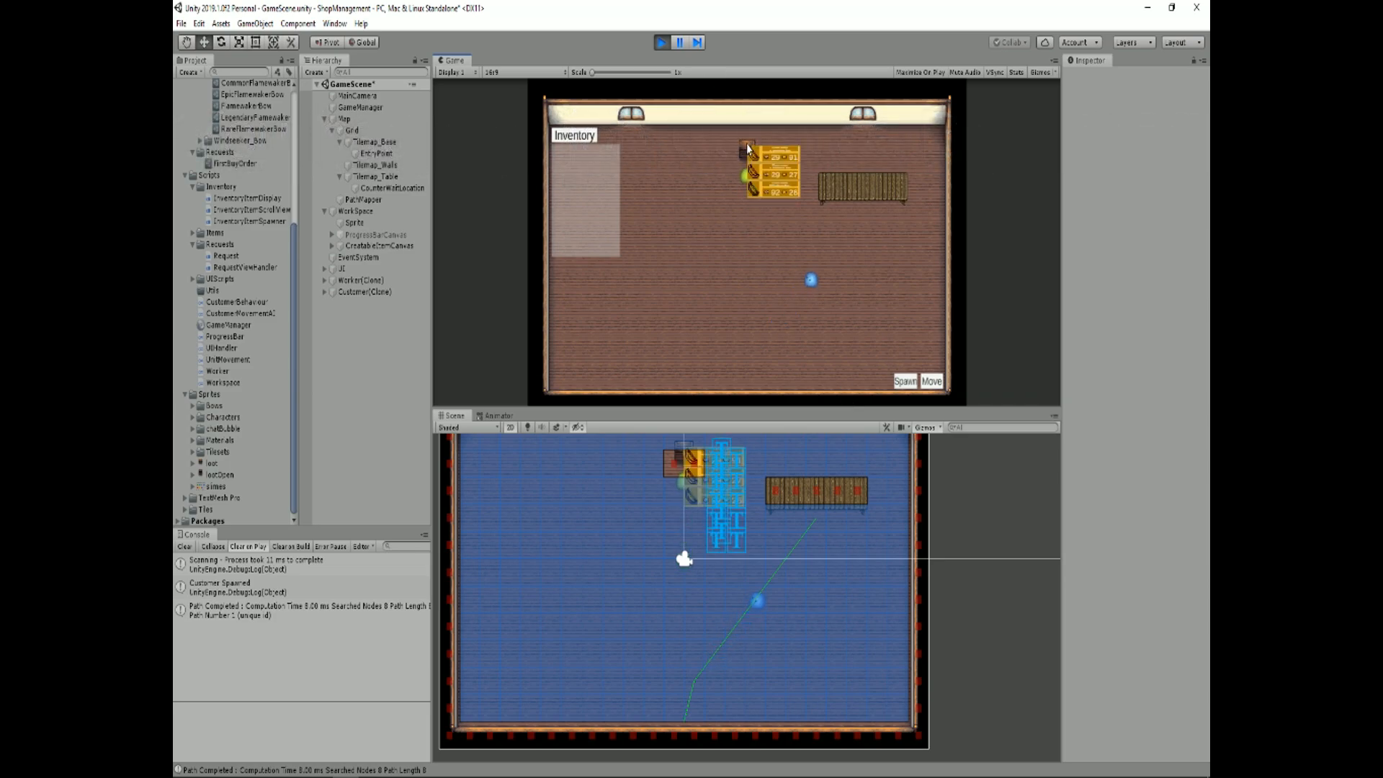
click(766, 188)
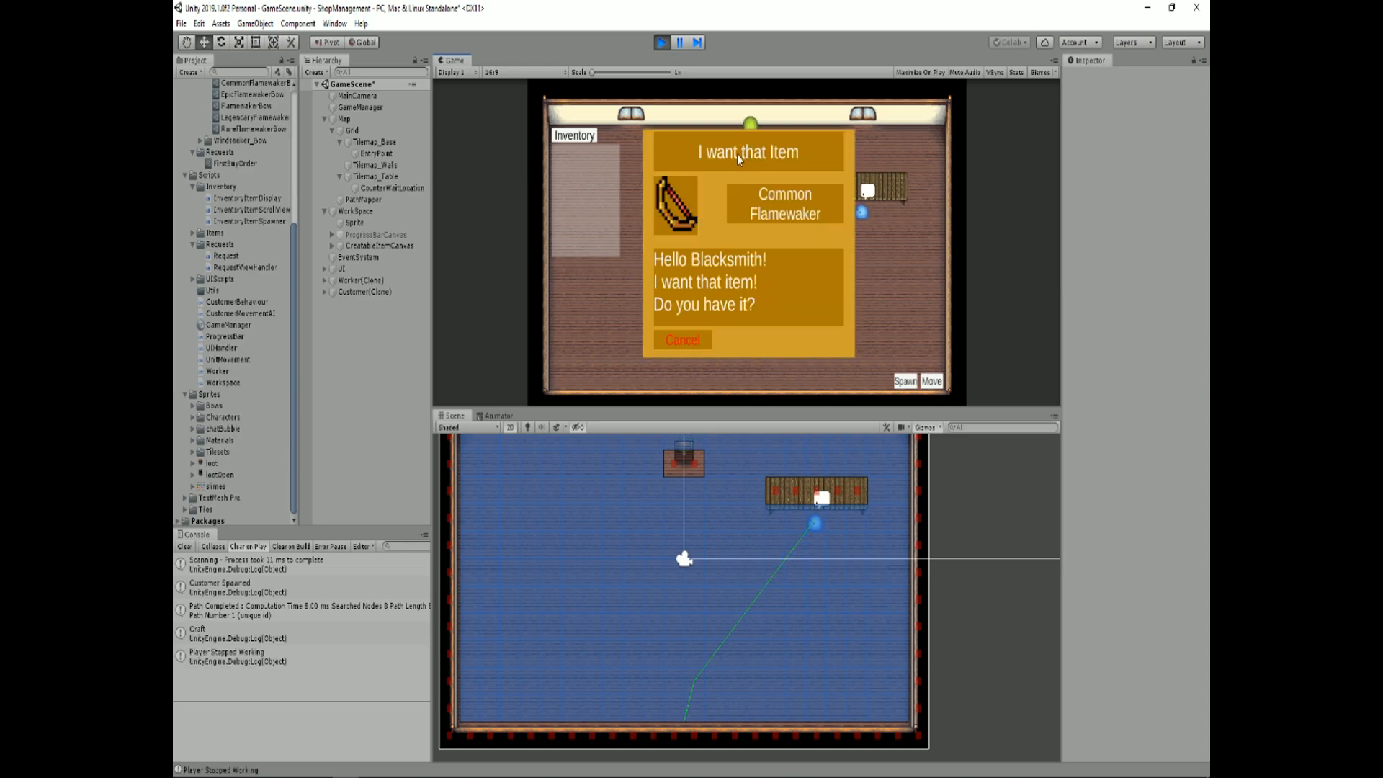
click(695, 342)
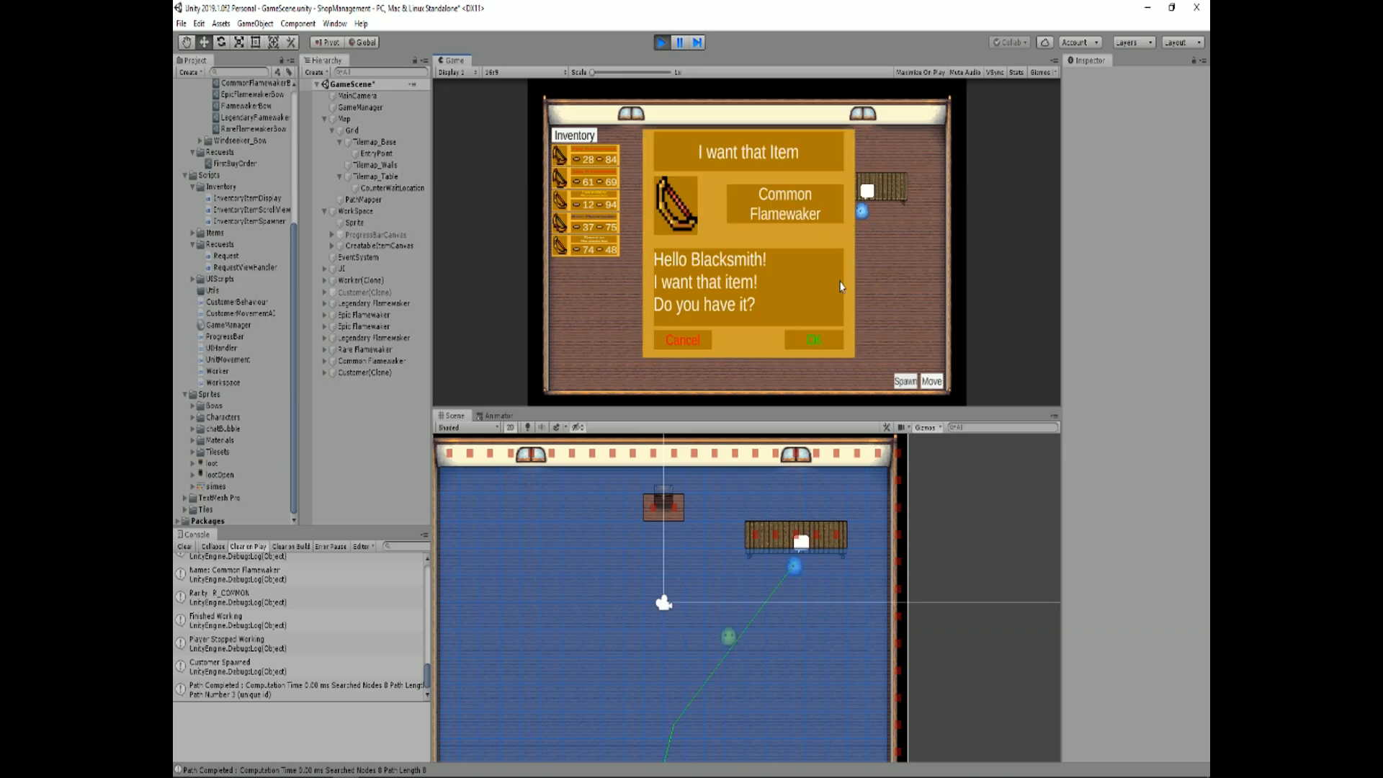
click(829, 343)
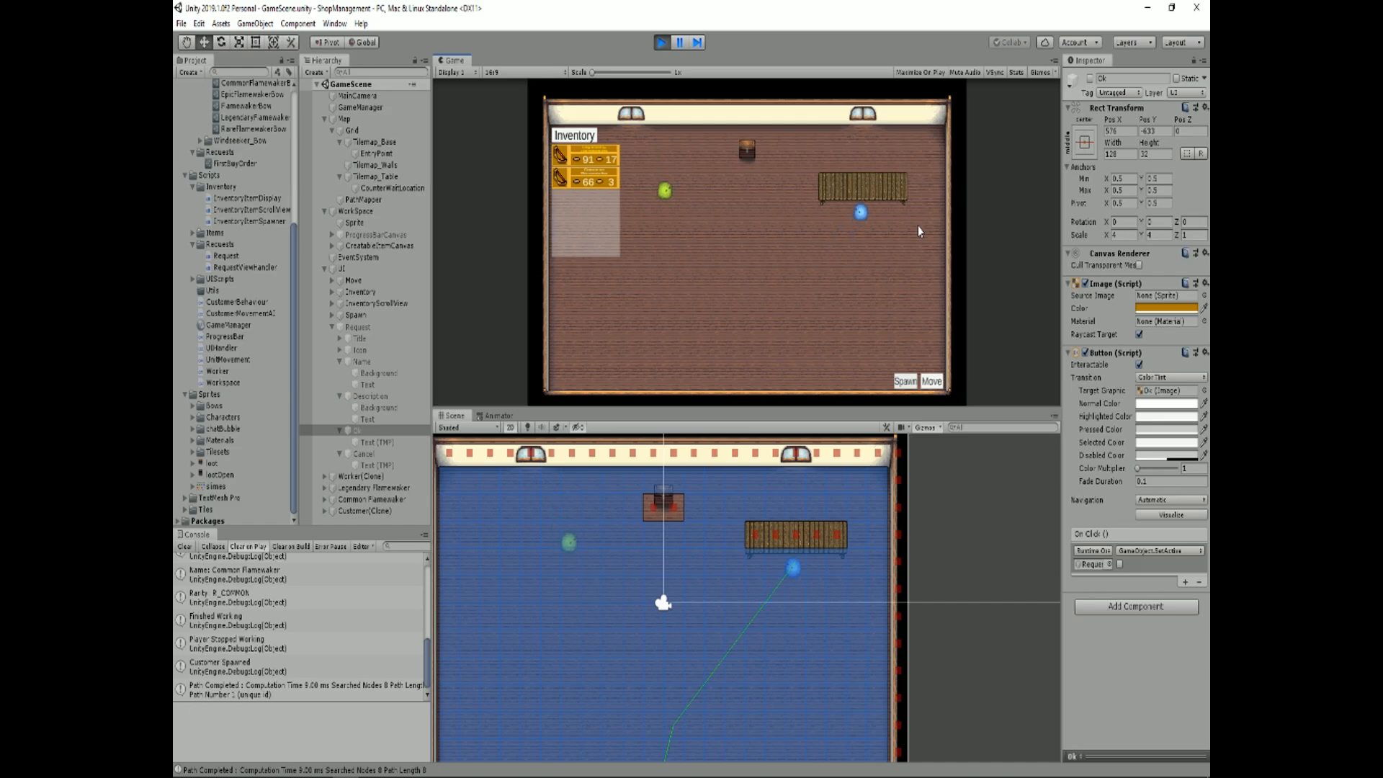
click(816, 341)
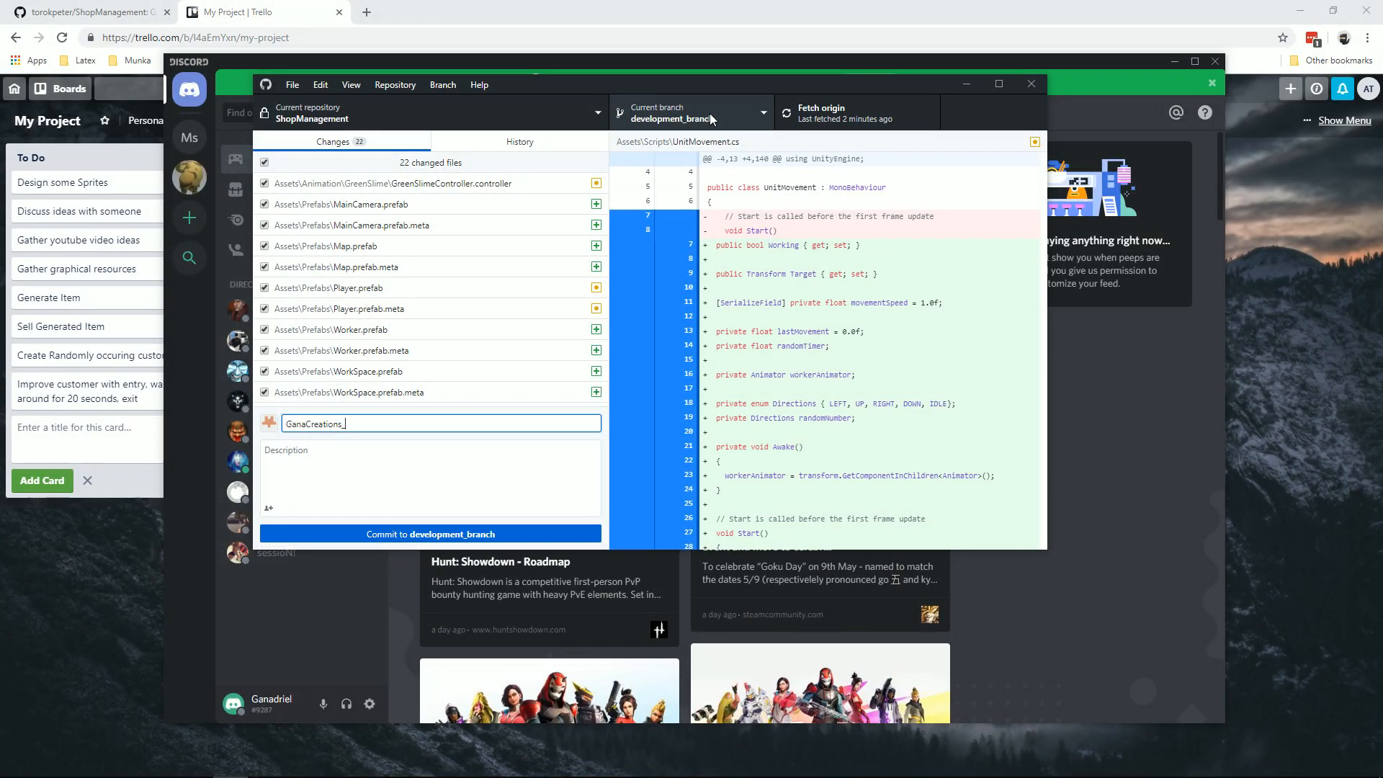
Step: Enter a commit summary starting with "GanaCreations_" for the changed files on development_branch
text(tion)
key(Tab)
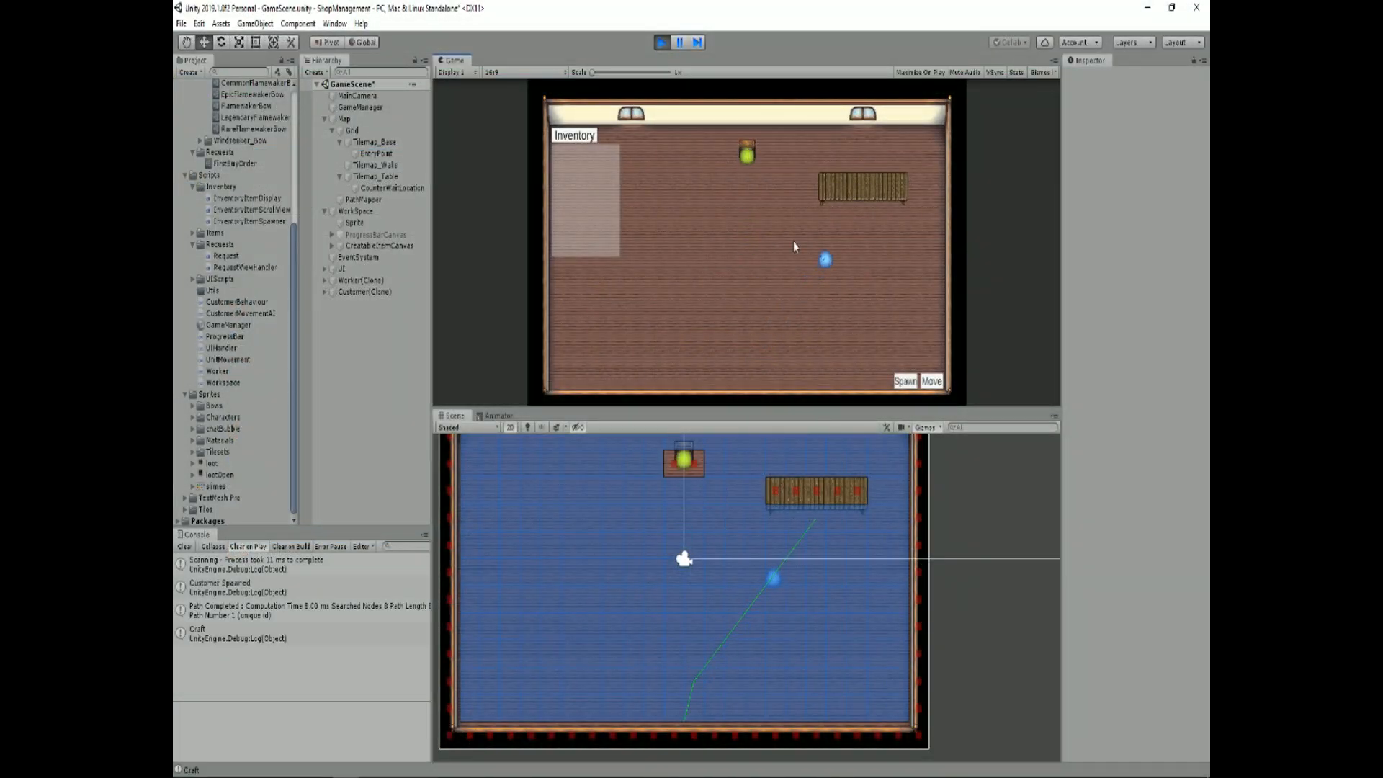
Step: Craft several more items in the running game, test OK and Cancel on the customer's request, and stop the test run
click(693, 343)
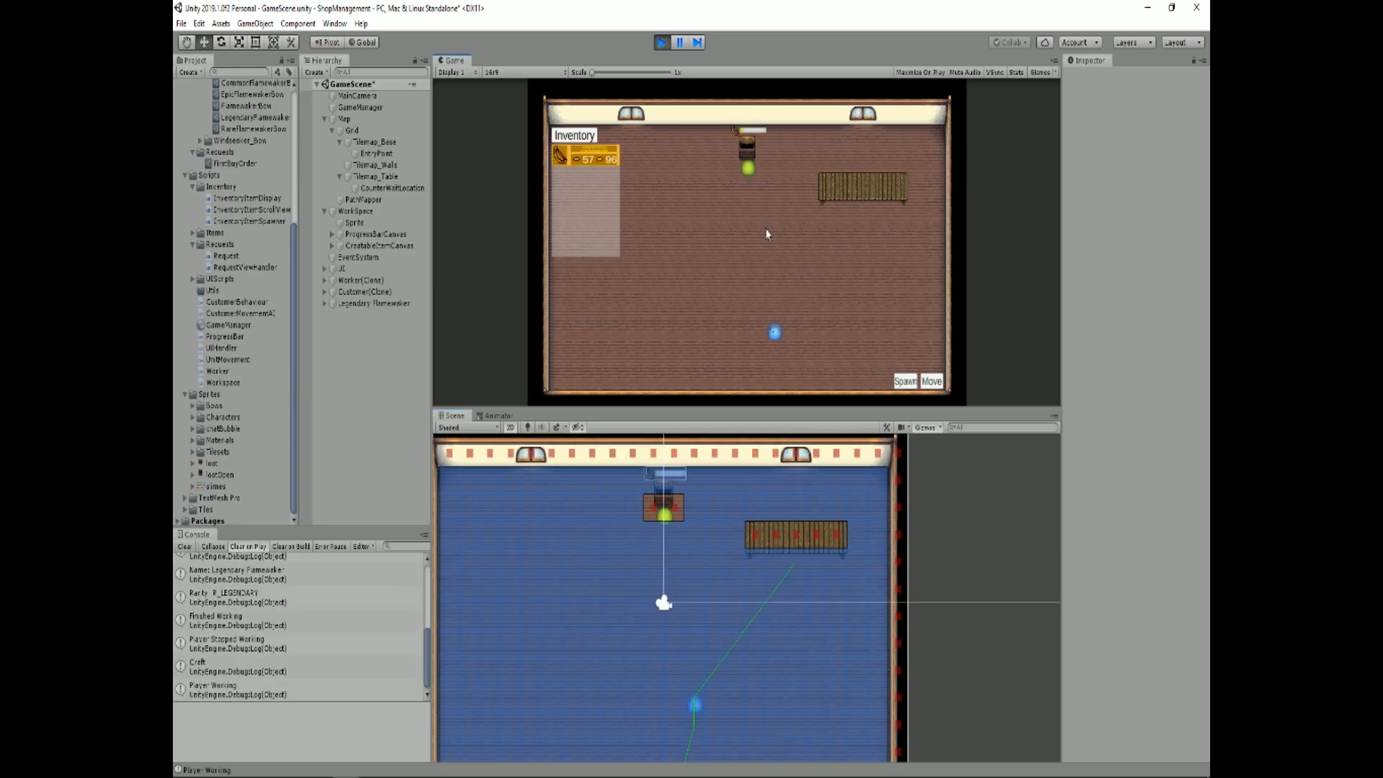
mouse_move(592, 72)
mouse_down()
mouse_move(606, 72)
mouse_move(590, 72)
mouse_up()
click(748, 148)
click(756, 155)
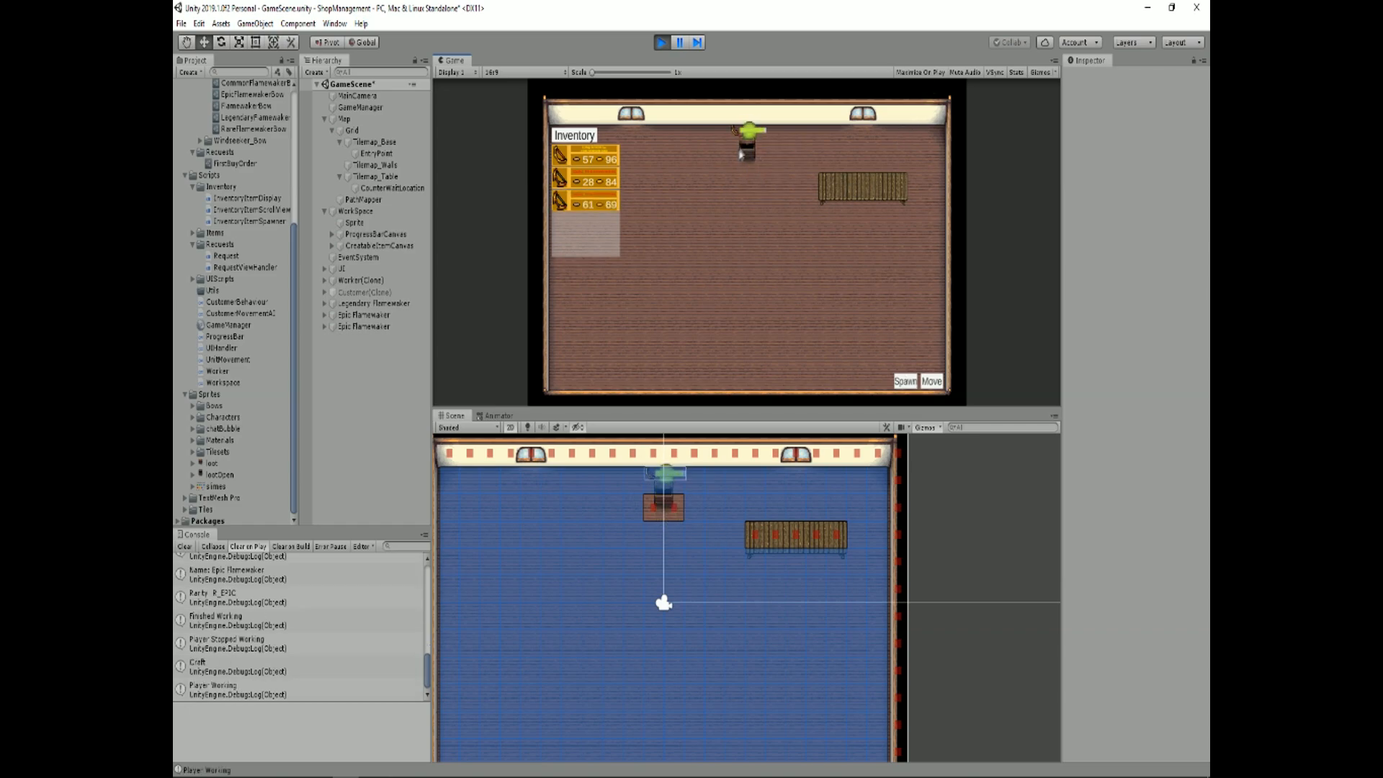
click(751, 157)
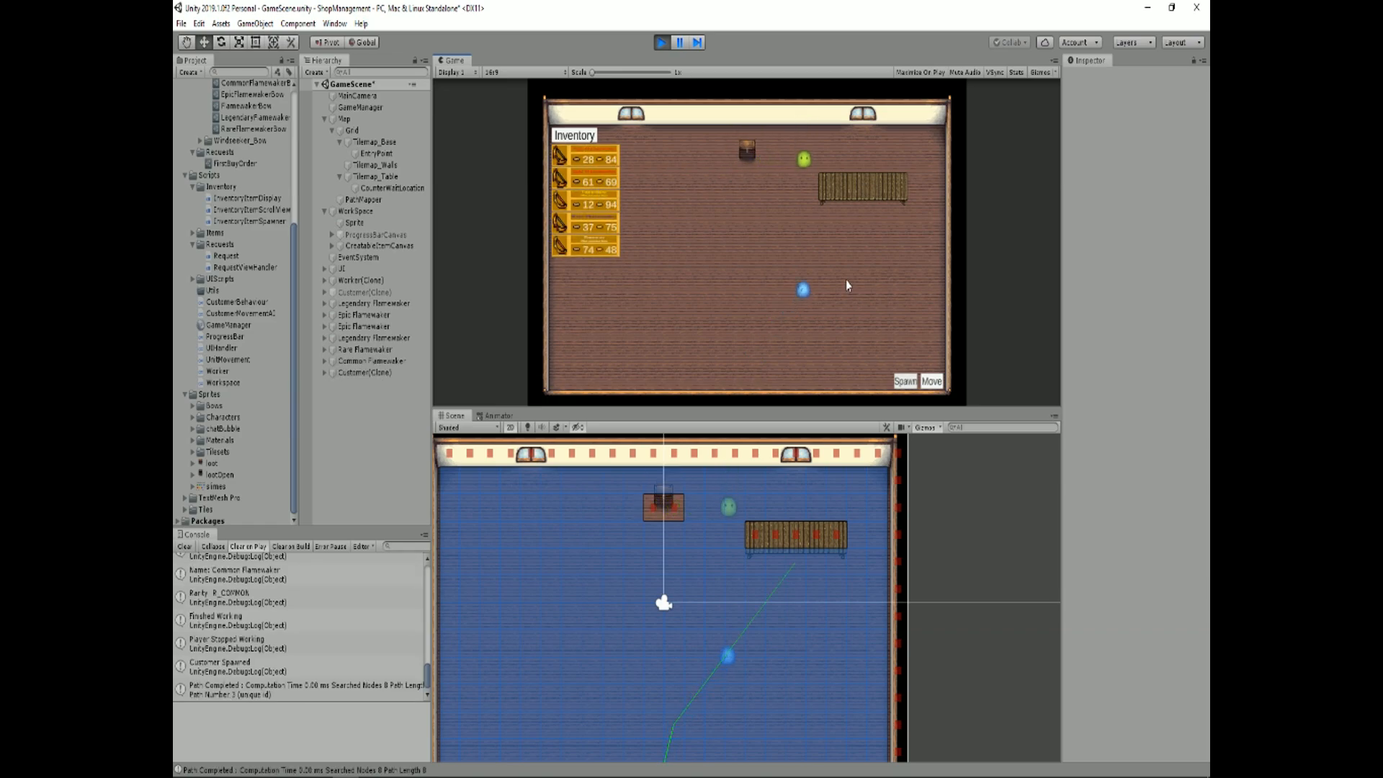
click(821, 341)
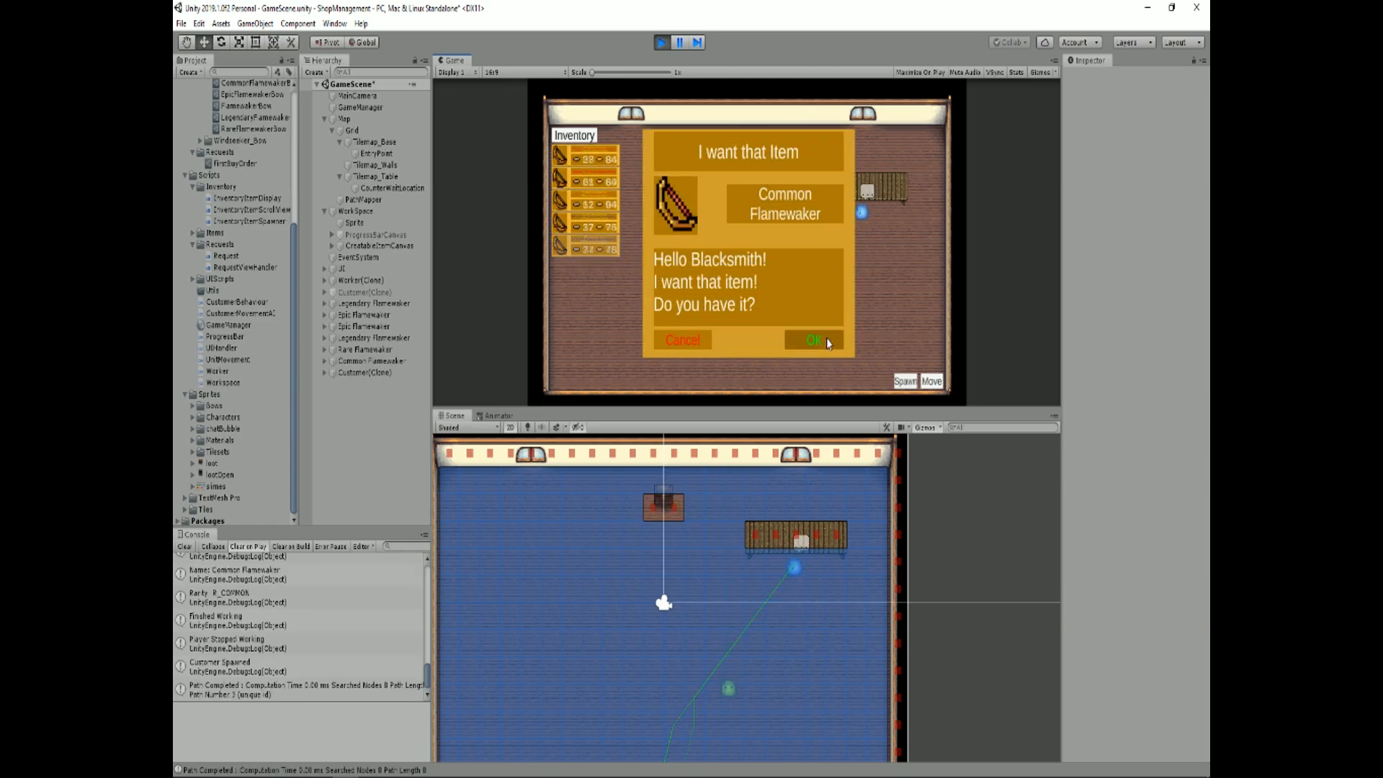
click(683, 340)
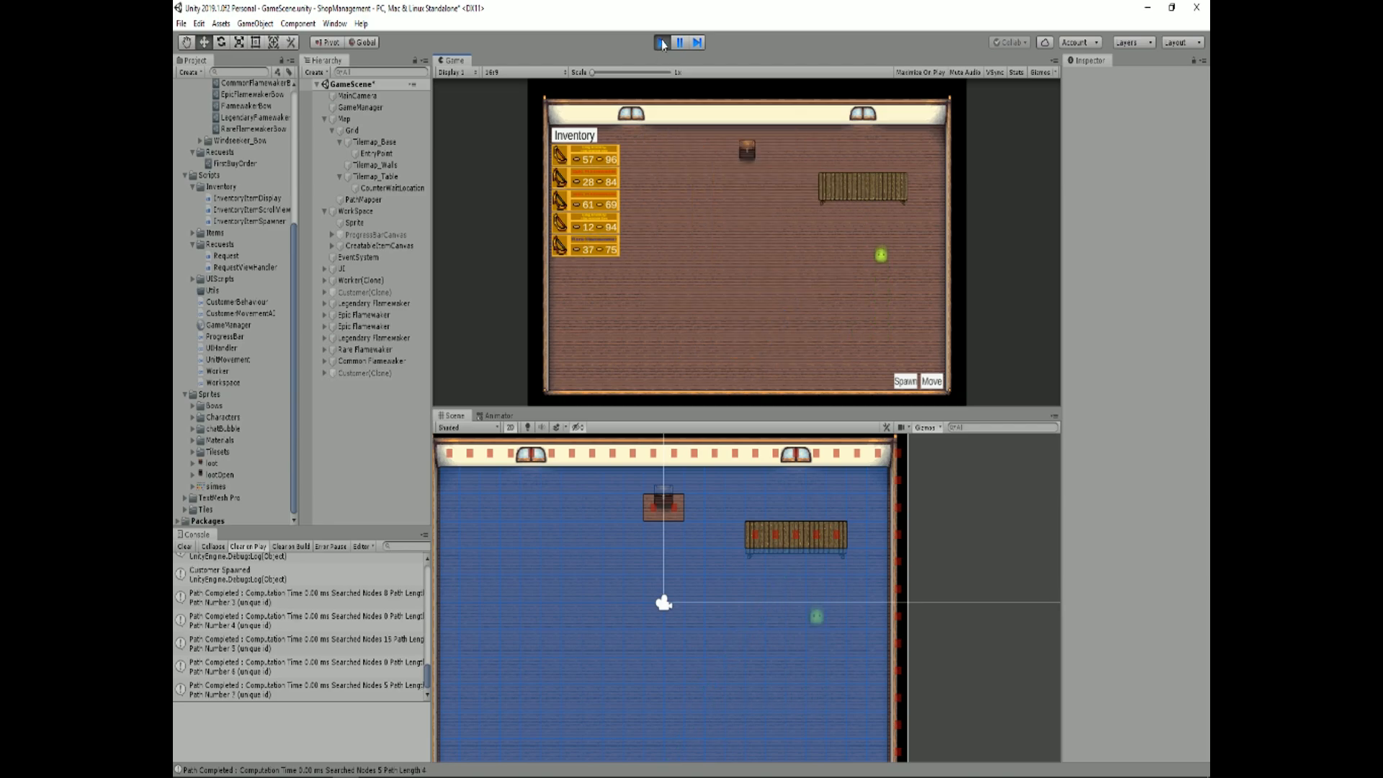
click(661, 42)
Step: Make the Request panel's Ok button call GameObject.SetActive on Request with the value off, and save the scene
click(325, 269)
click(332, 327)
click(360, 430)
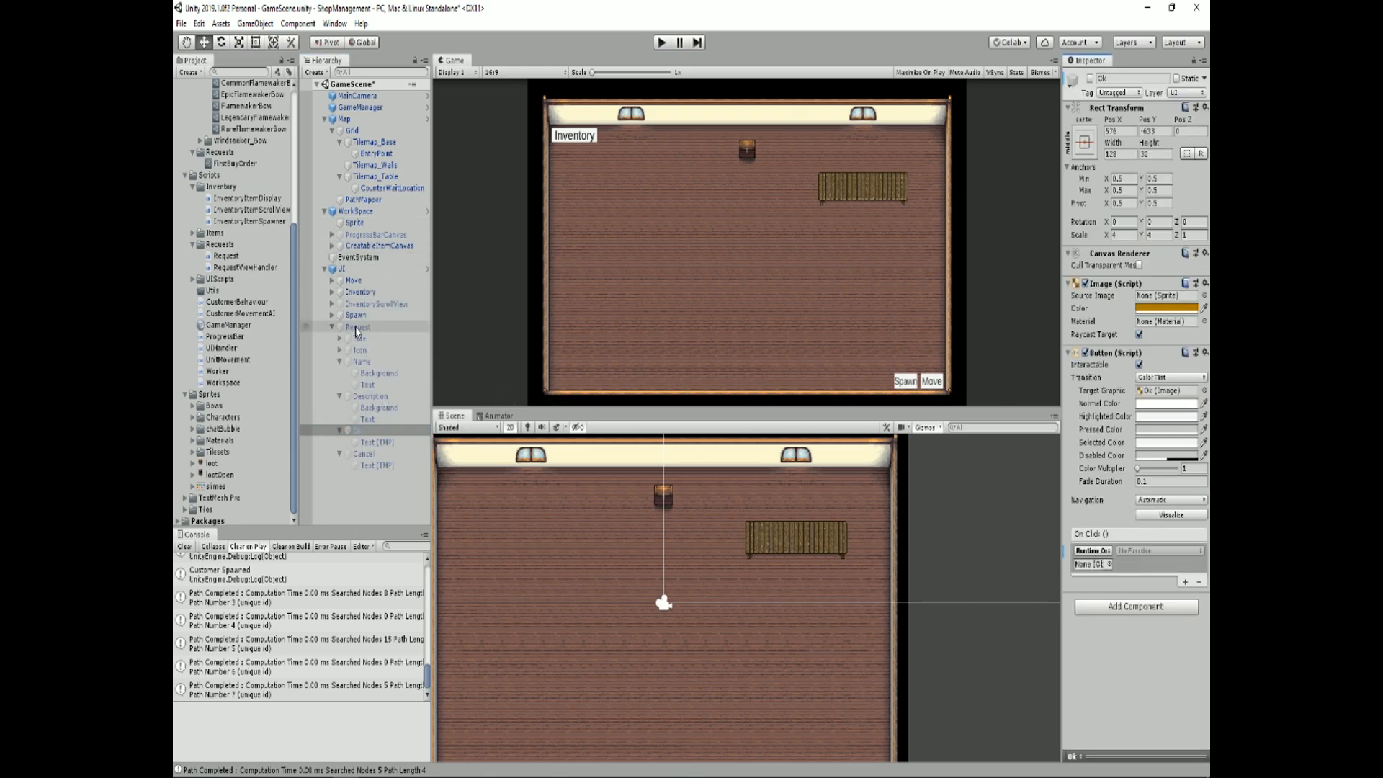
drag(358, 329, 1092, 564)
click(1159, 550)
click(1142, 576)
key(ctrl+s)
Step: Run the game again and craft an item at the workspace to test the Ok button's new event
key(ctrl+p)
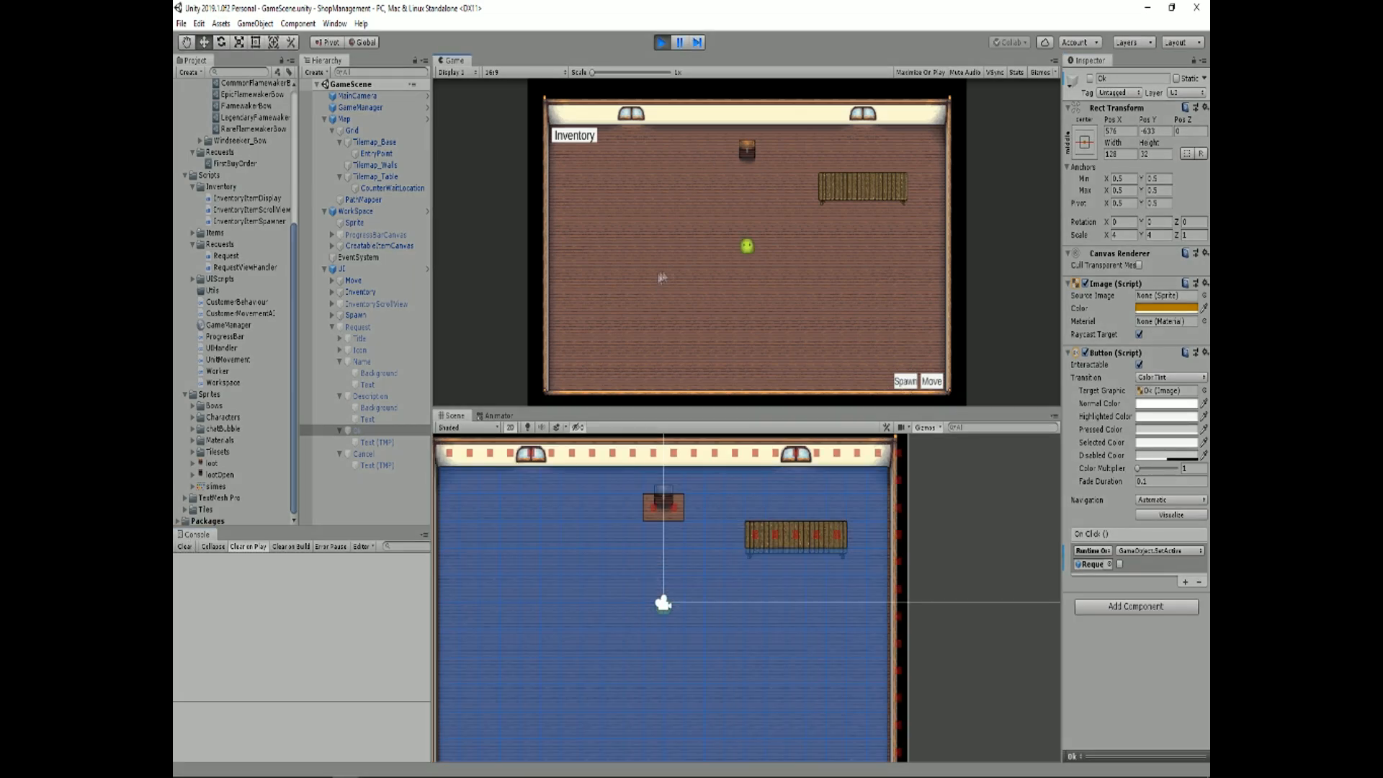
click(750, 155)
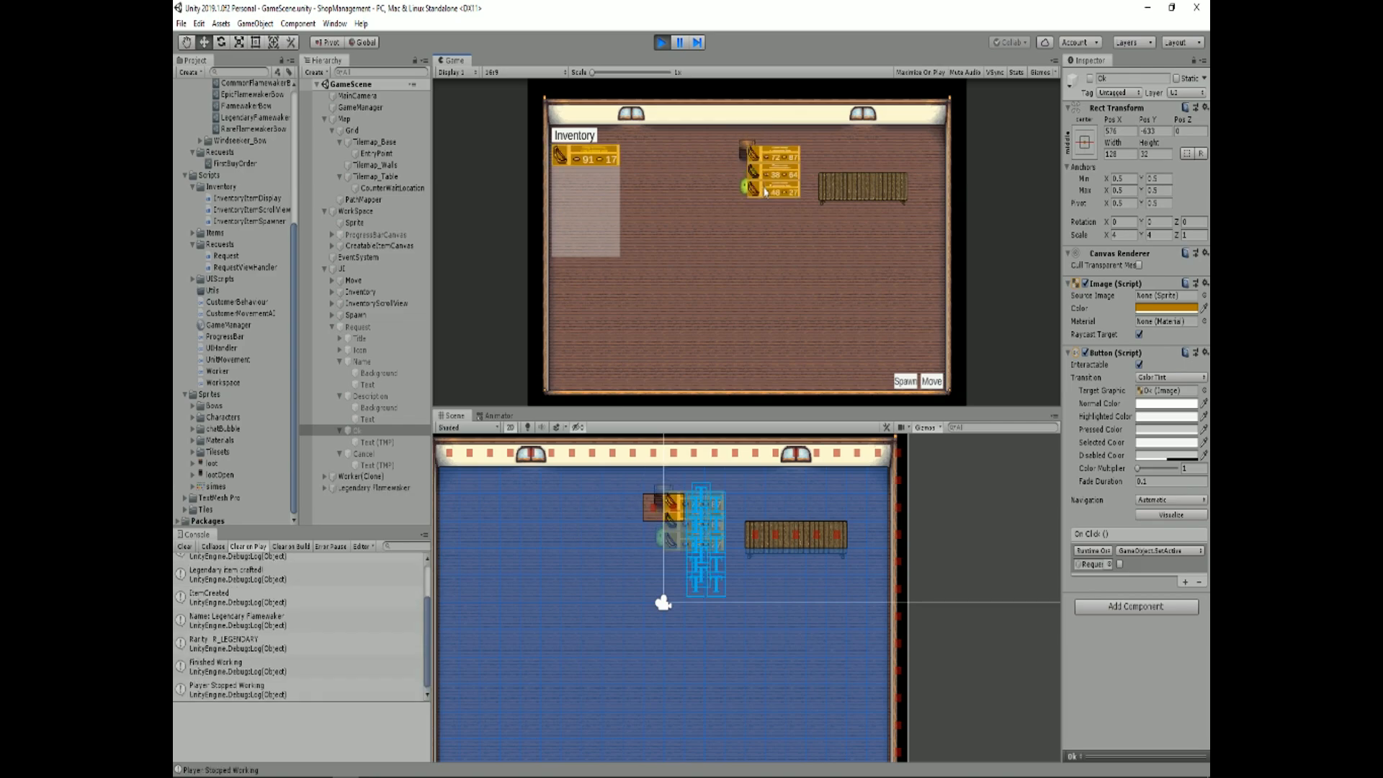